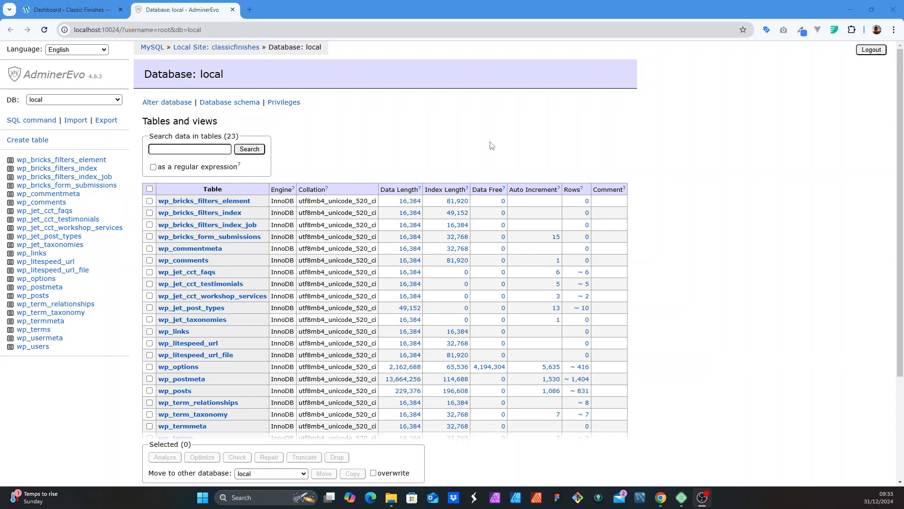
Look over the WordPress dashboard and examine the list of tables in the local database in AdminerEvo
click(91, 7)
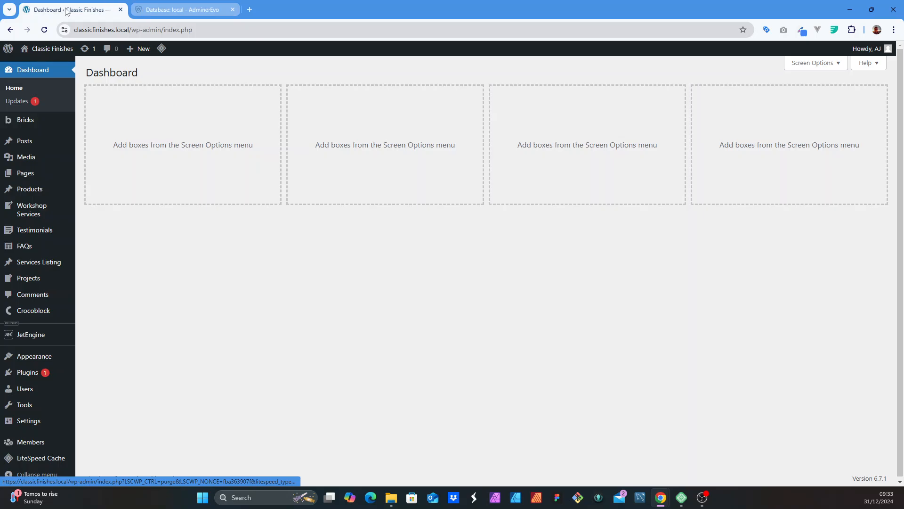
click(148, 10)
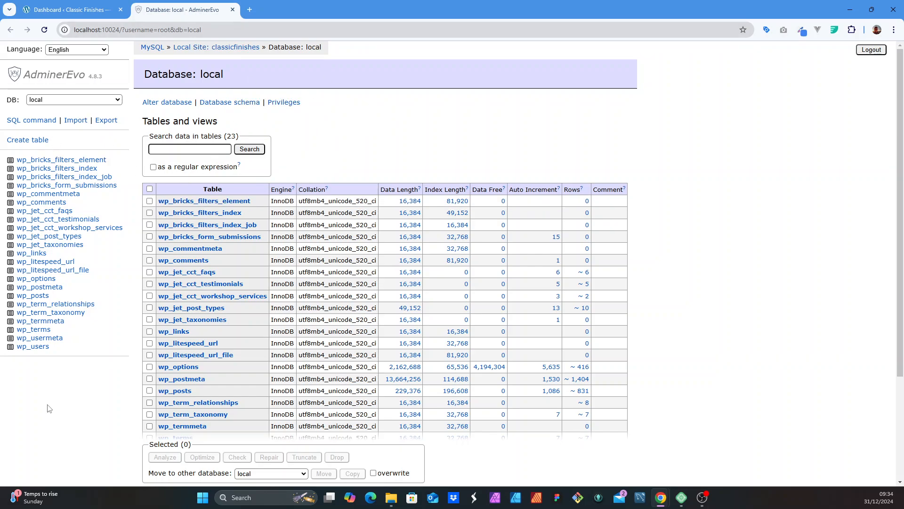
scroll(268, 178, down, 1)
scroll(269, 178, down, 2)
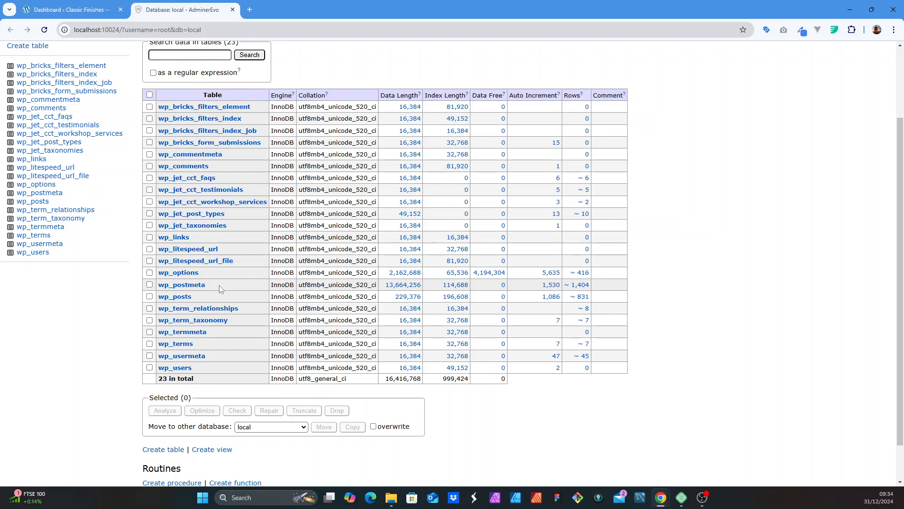
scroll(168, 256, up, 2)
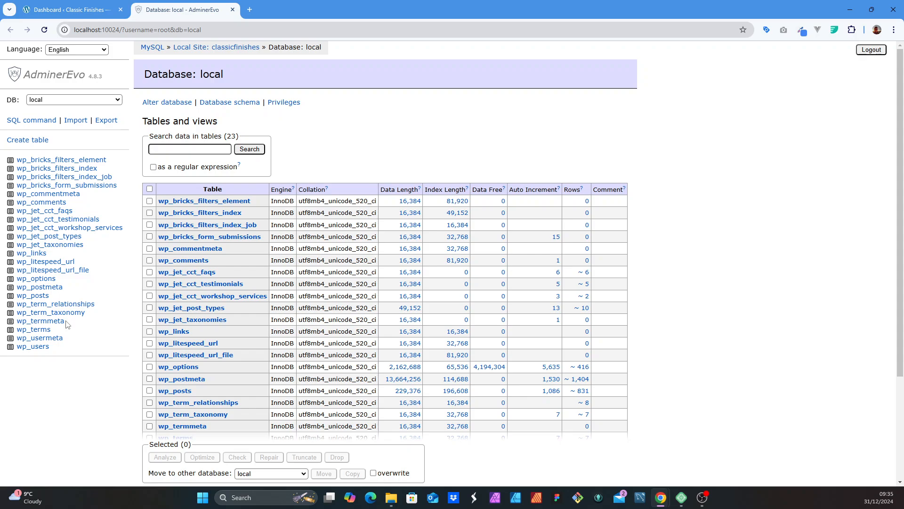
Open the structure of the wp_options table and examine its PRIMARY, UNIQUE and INDEX entries
click(46, 281)
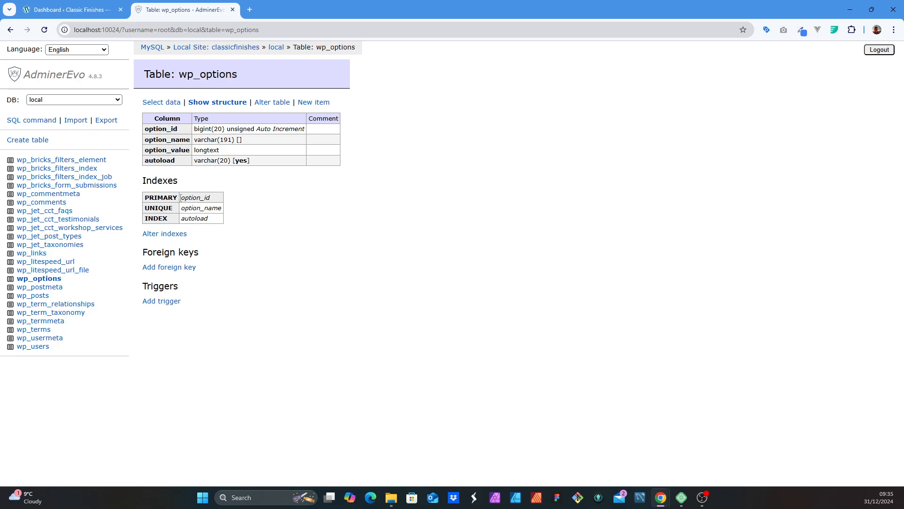
mouse_move(213, 200)
mouse_down()
mouse_move(178, 198)
mouse_move(163, 210)
mouse_move(225, 208)
mouse_up()
click(212, 198)
click(168, 208)
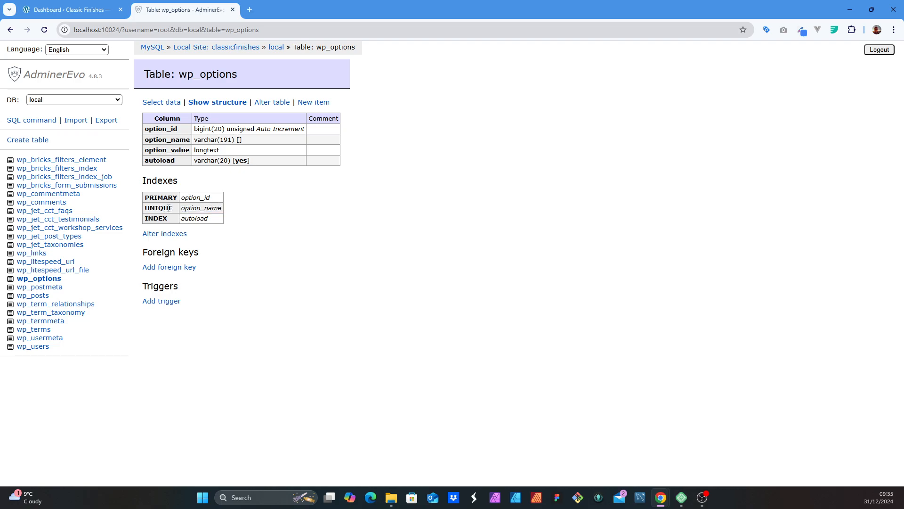
double_click(169, 208)
click(171, 221)
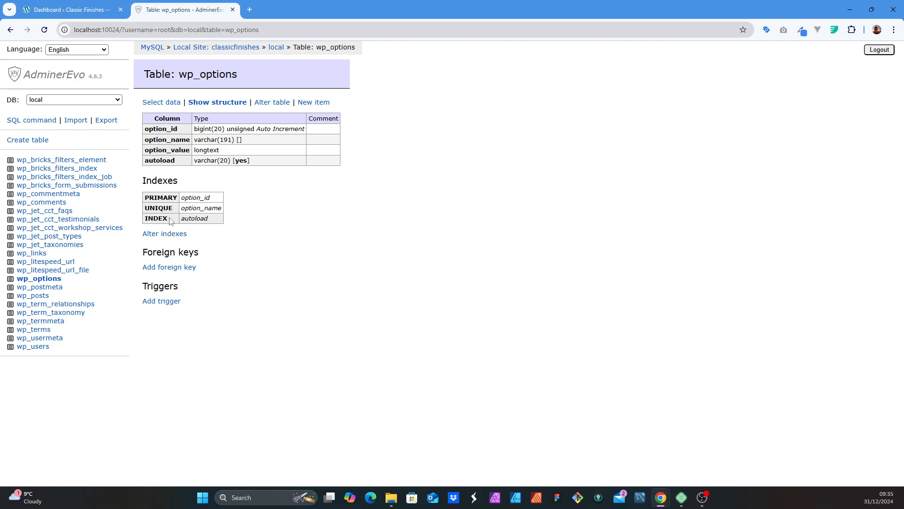
drag(170, 220, 142, 219)
click(203, 219)
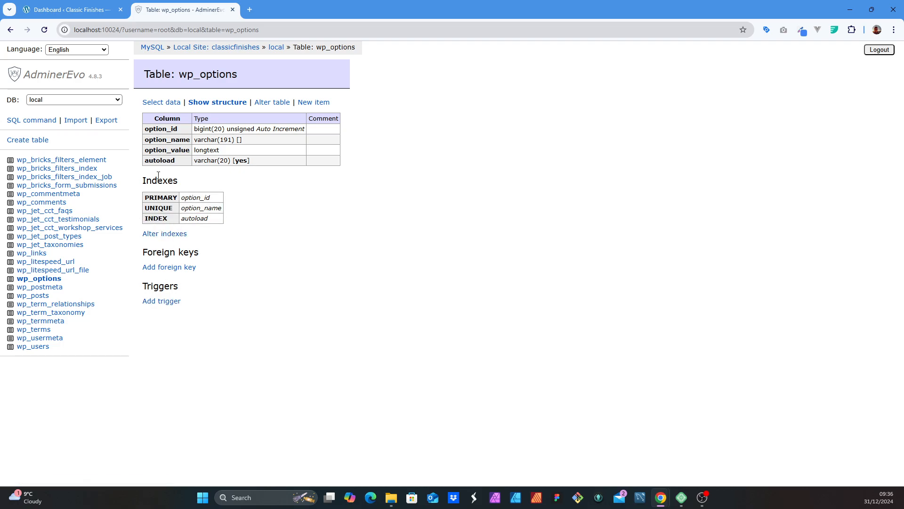
Display the data of the wp_options table and look through its first page of records
click(160, 102)
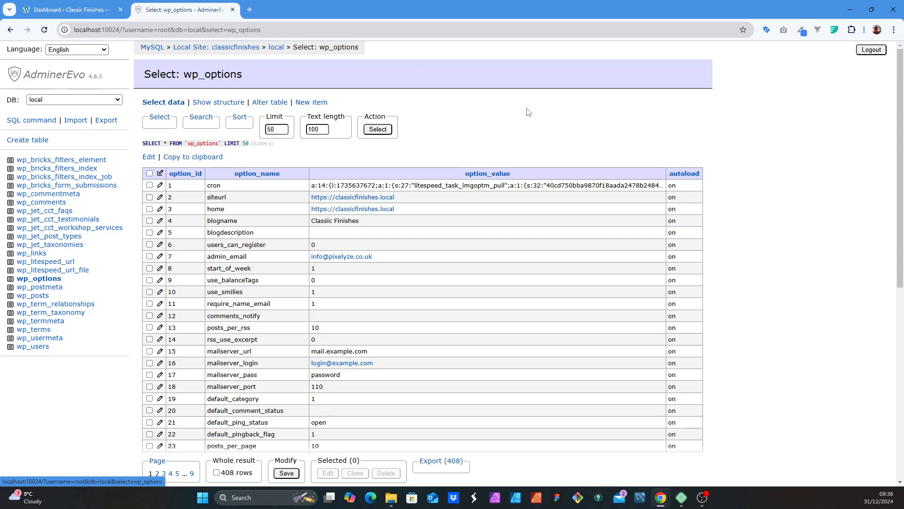
scroll(302, 136, down, 1)
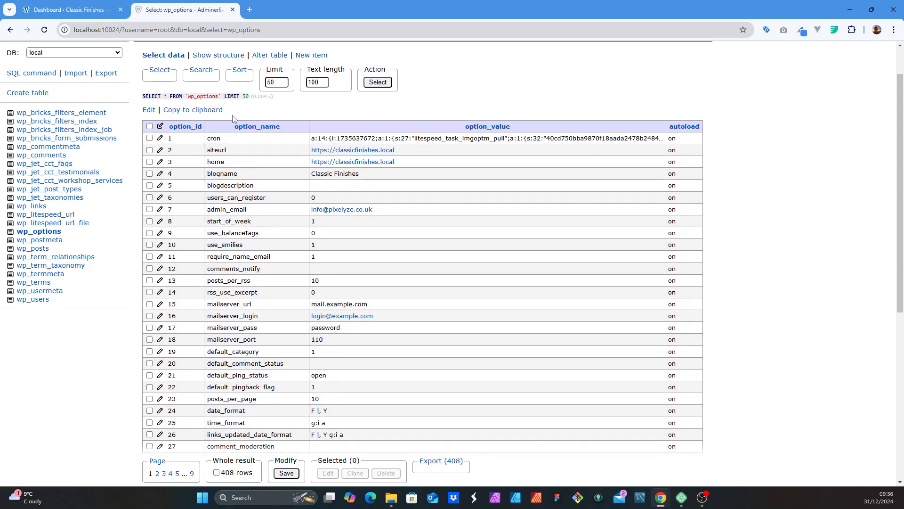
scroll(235, 141, down, 2)
right_click(262, 344)
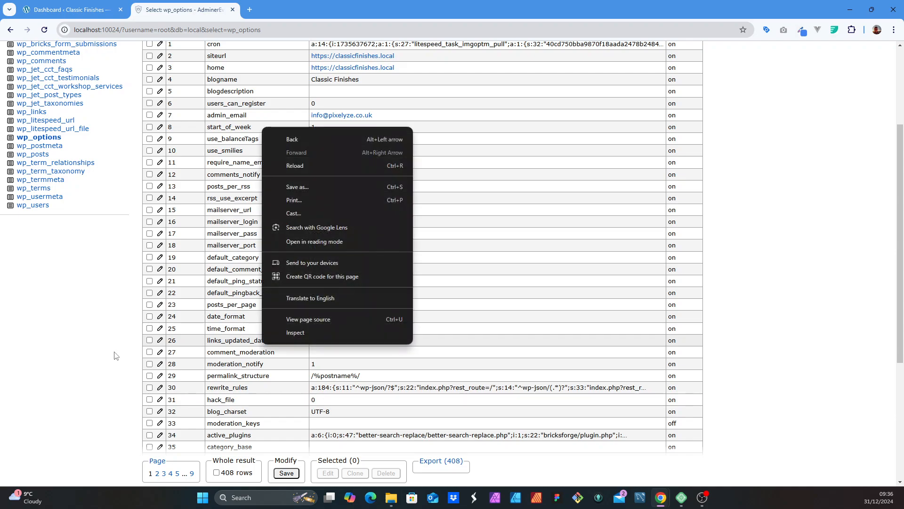
click(114, 356)
scroll(226, 229, down, 4)
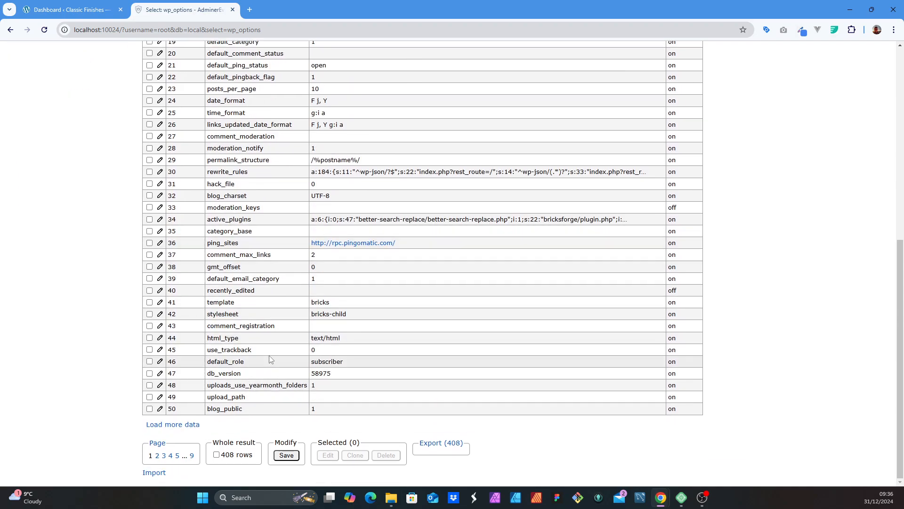
scroll(271, 359, up, 8)
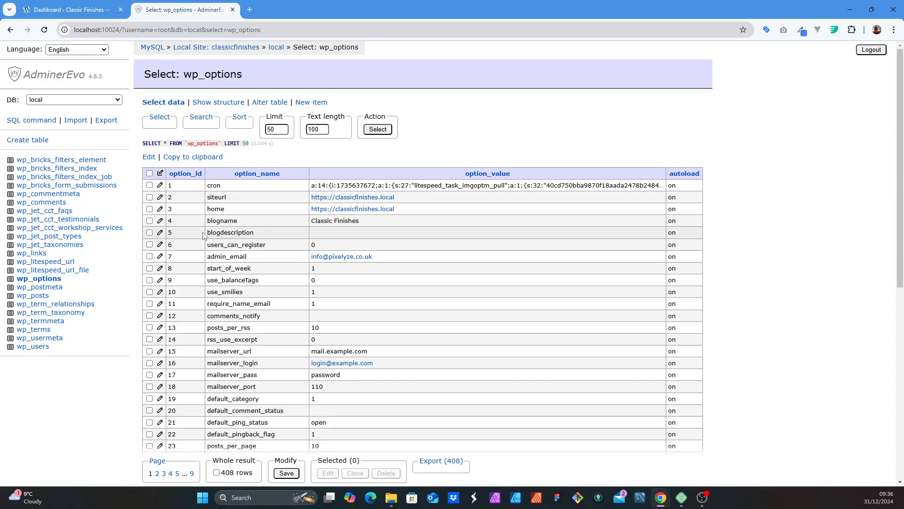
Switch to the WordPress admin, open the General Settings page and review its fields
click(55, 10)
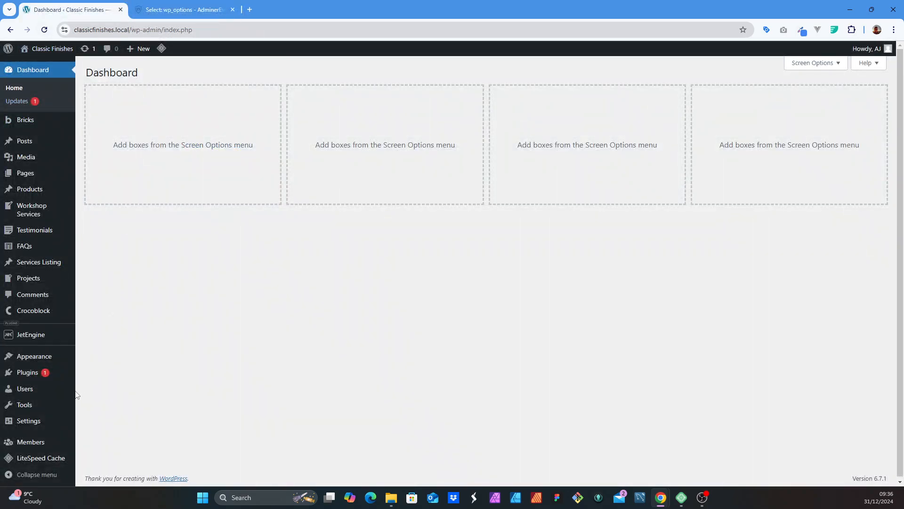
mouse_move(24, 359)
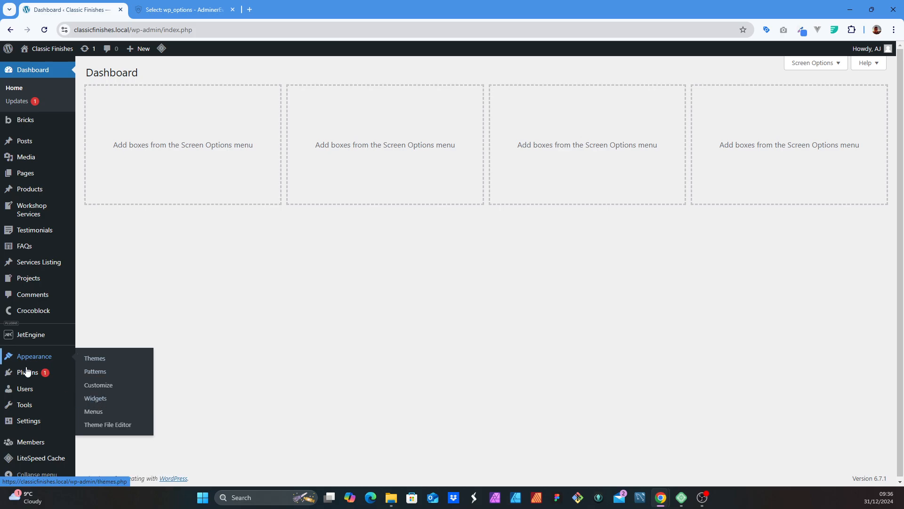
mouse_move(34, 427)
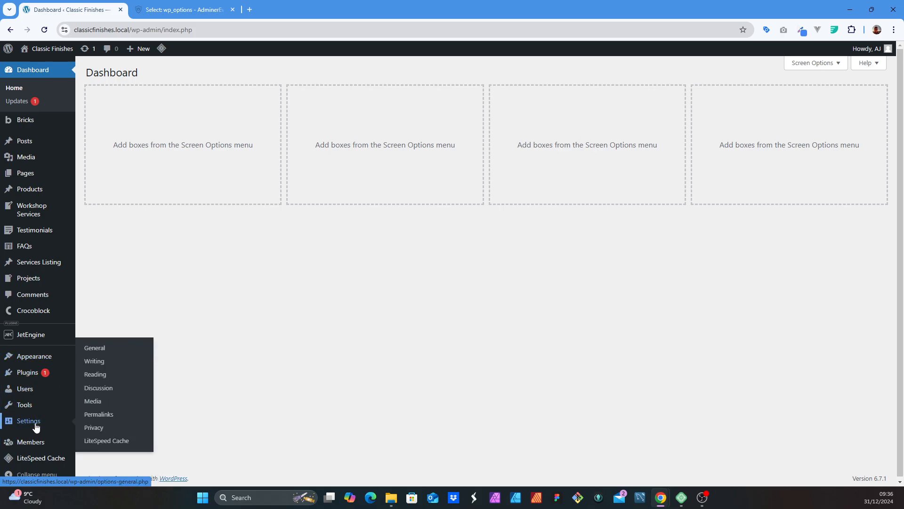
click(182, 10)
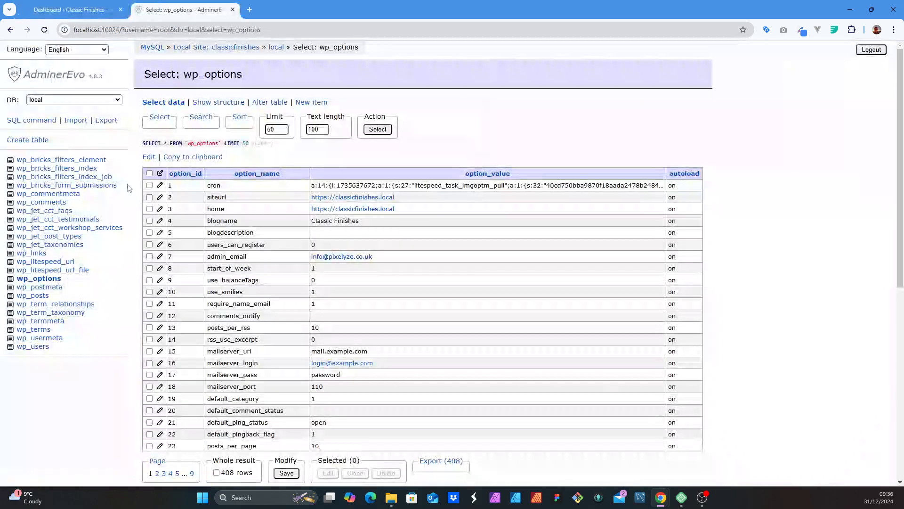
click(81, 5)
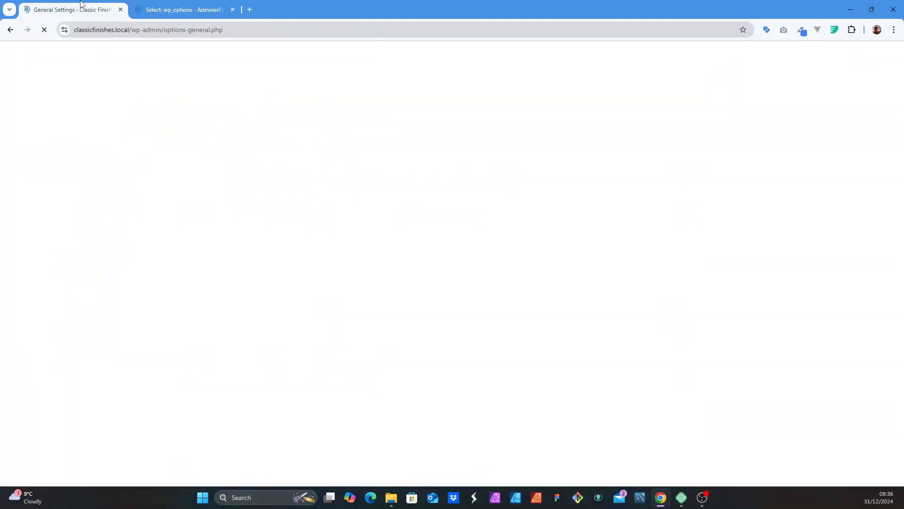
scroll(40, 428, down, 2)
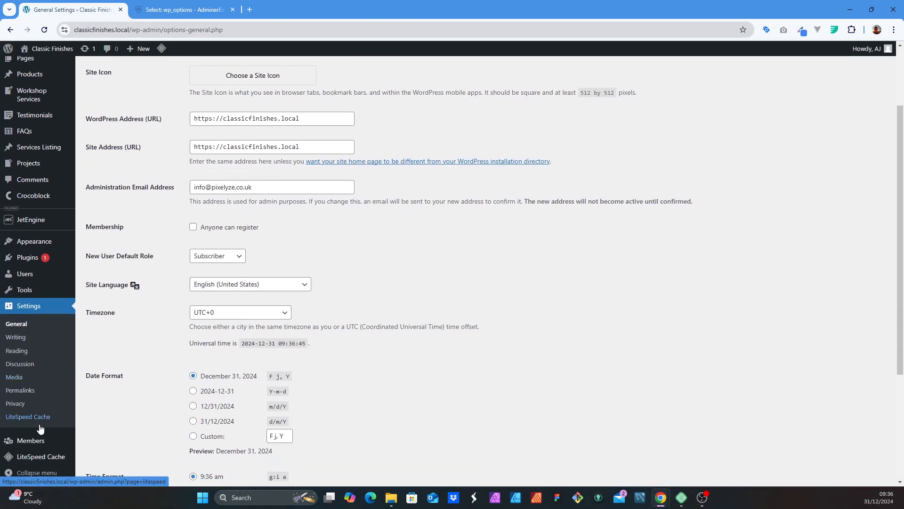
scroll(164, 322, up, 2)
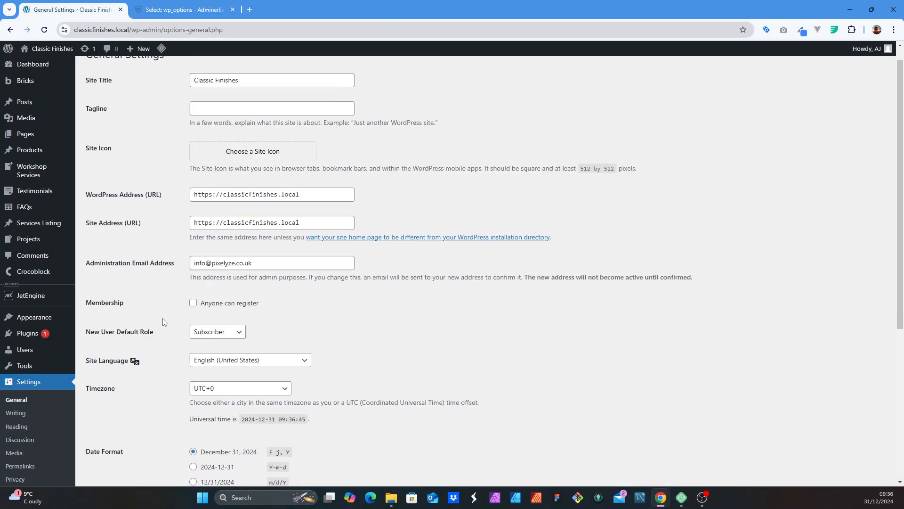
scroll(174, 360, down, 3)
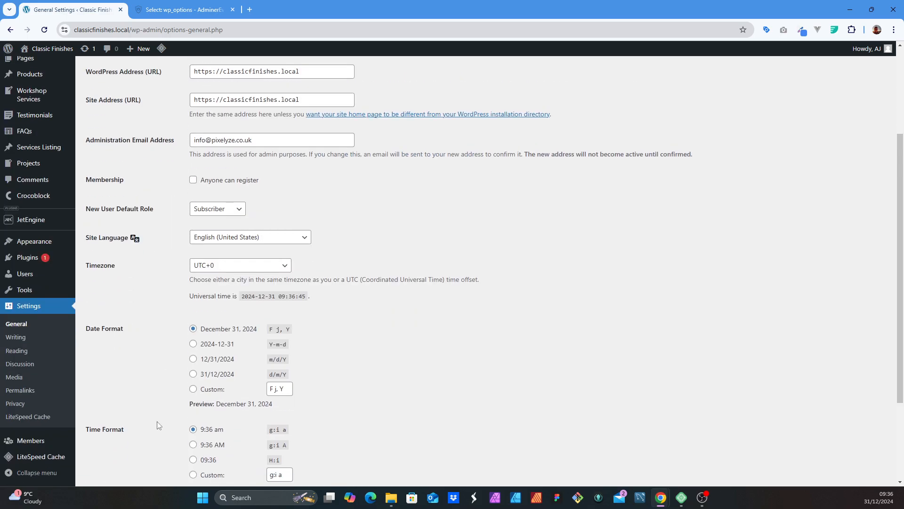
Compare the wp_options records in AdminerEvo with the settings sections of the WordPress admin
click(184, 9)
scroll(240, 395, down, 3)
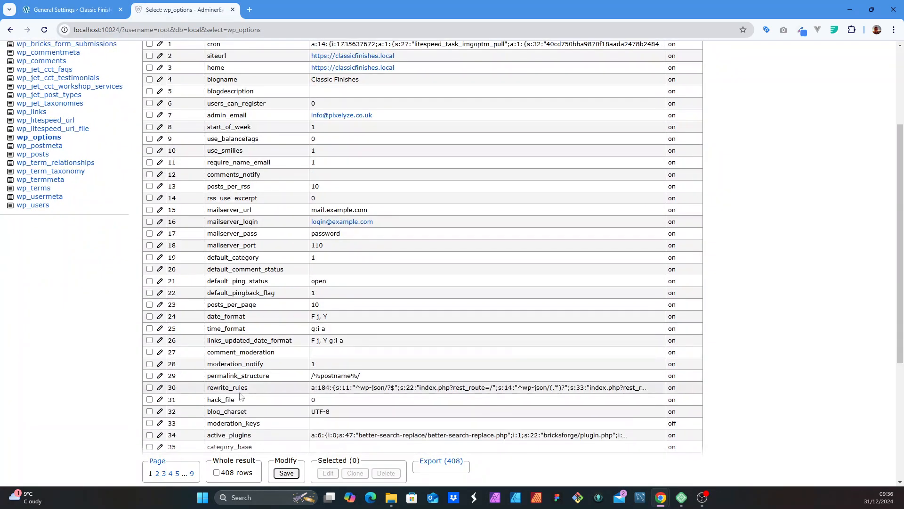
scroll(240, 396, up, 2)
click(71, 10)
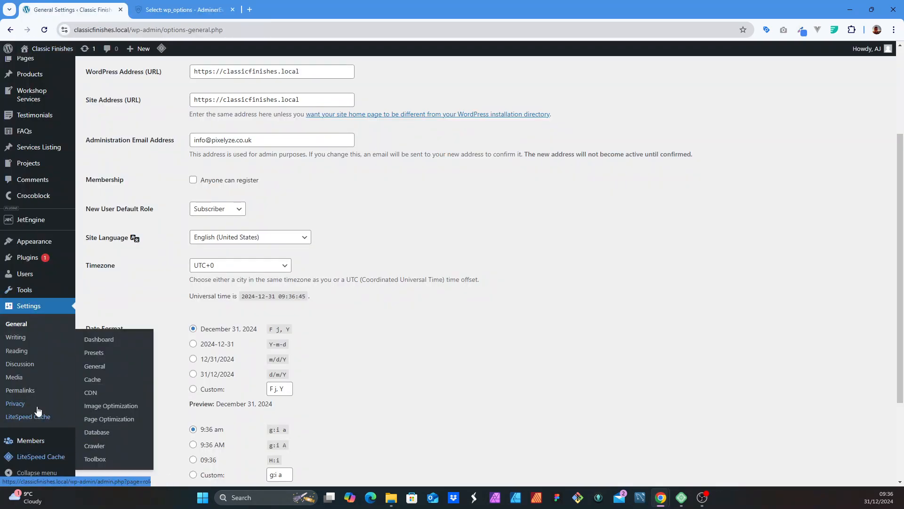
click(184, 9)
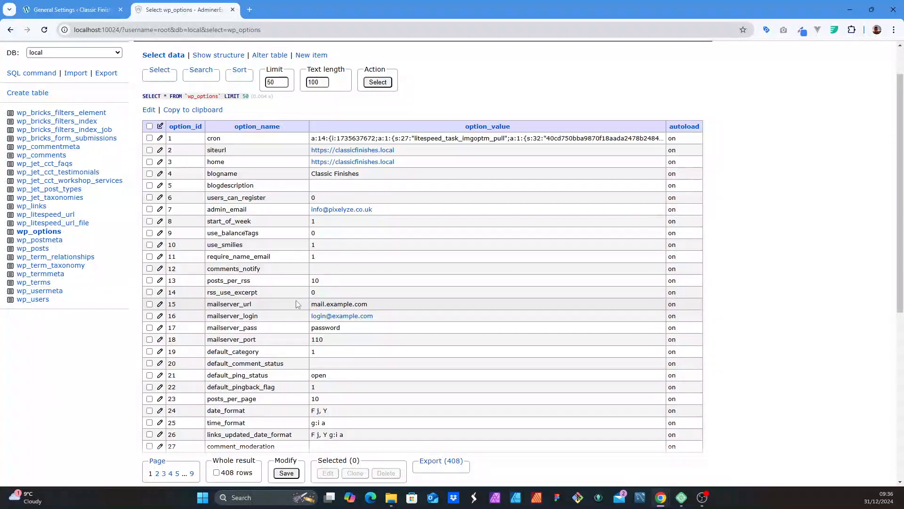
Look at the Bricks settings entries in the WordPress admin and browse the option names and values in wp_options
click(71, 9)
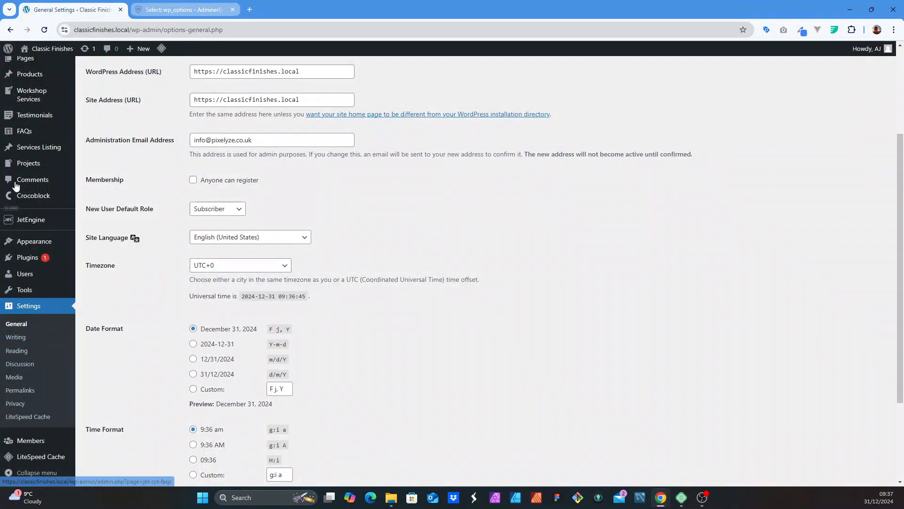
scroll(21, 177, up, 3)
mouse_move(42, 87)
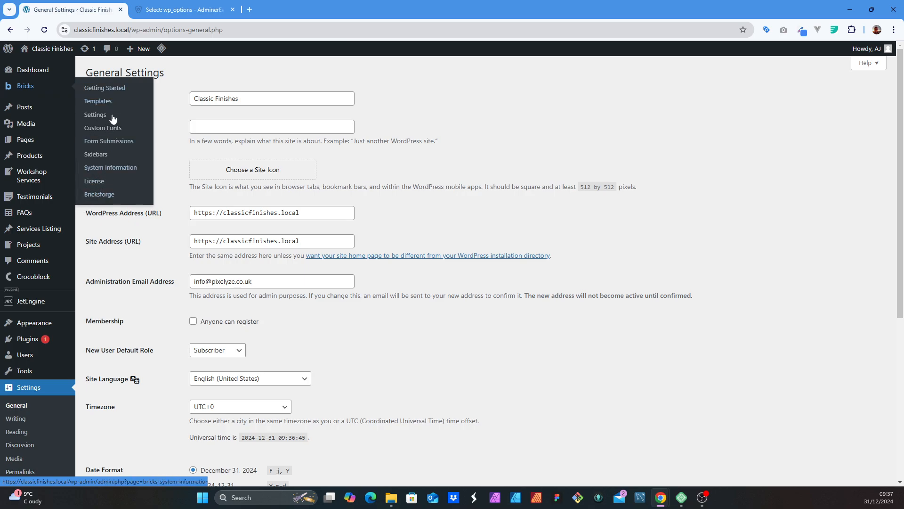
click(184, 10)
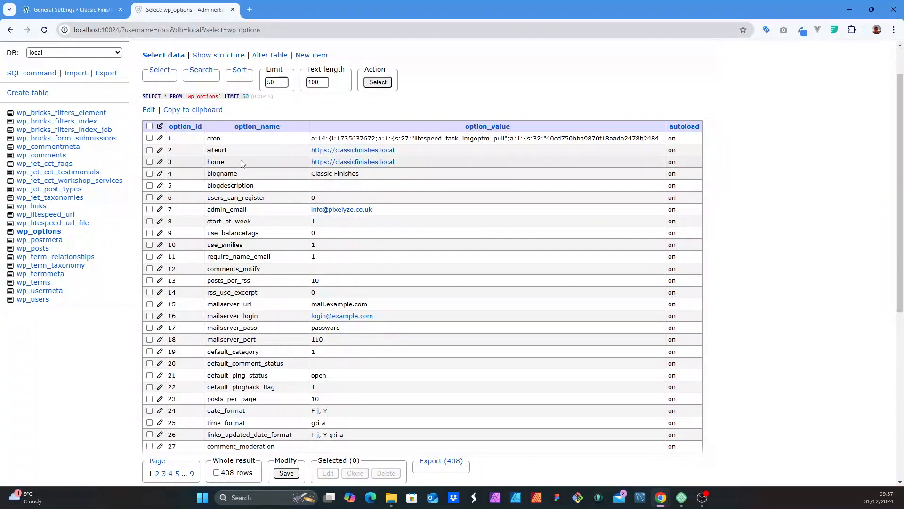
scroll(254, 141, down, 1)
scroll(254, 141, down, 1)
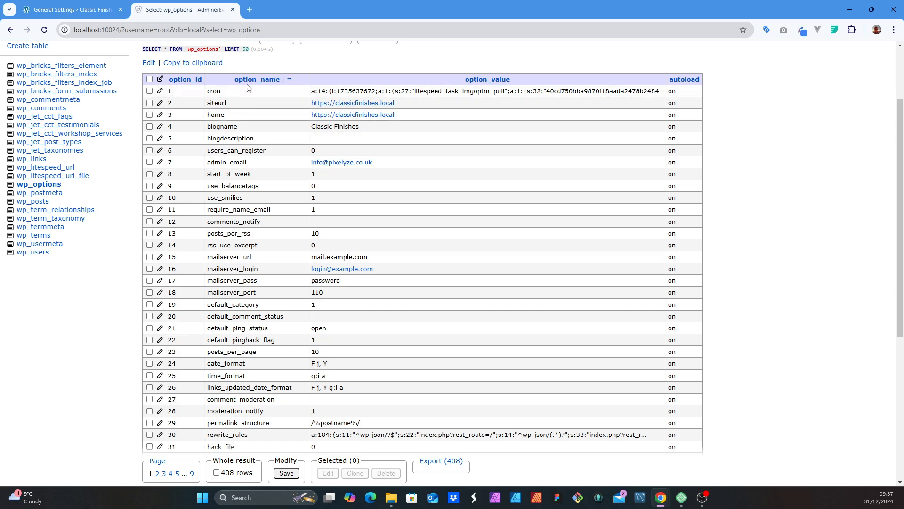
scroll(238, 151, down, 2)
scroll(236, 172, up, 3)
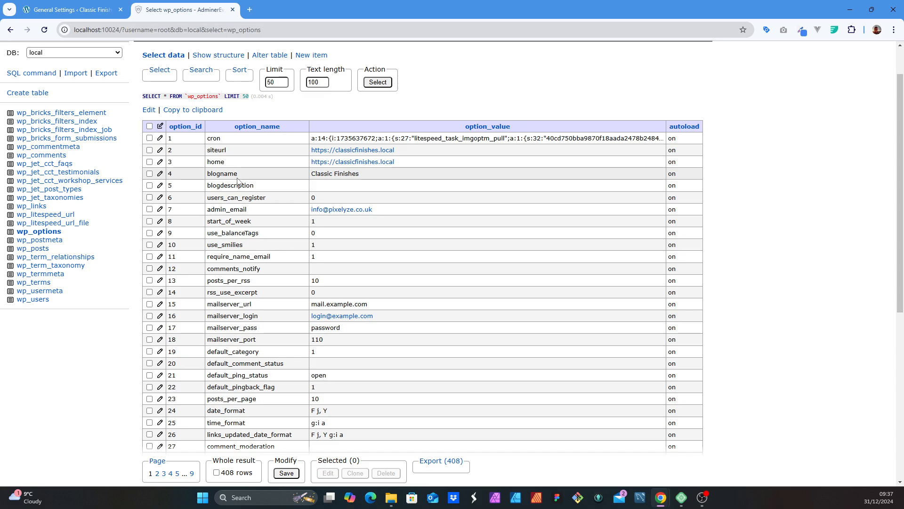
scroll(238, 184, down, 6)
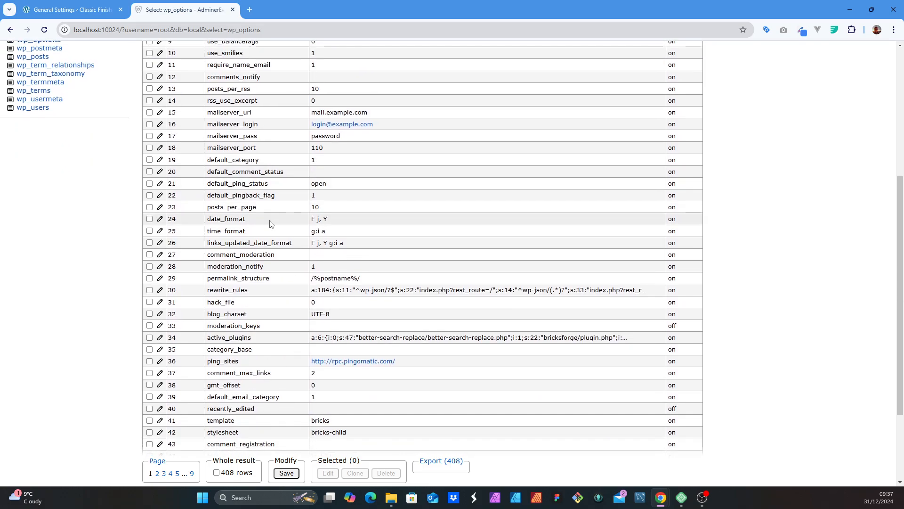
scroll(255, 323, up, 6)
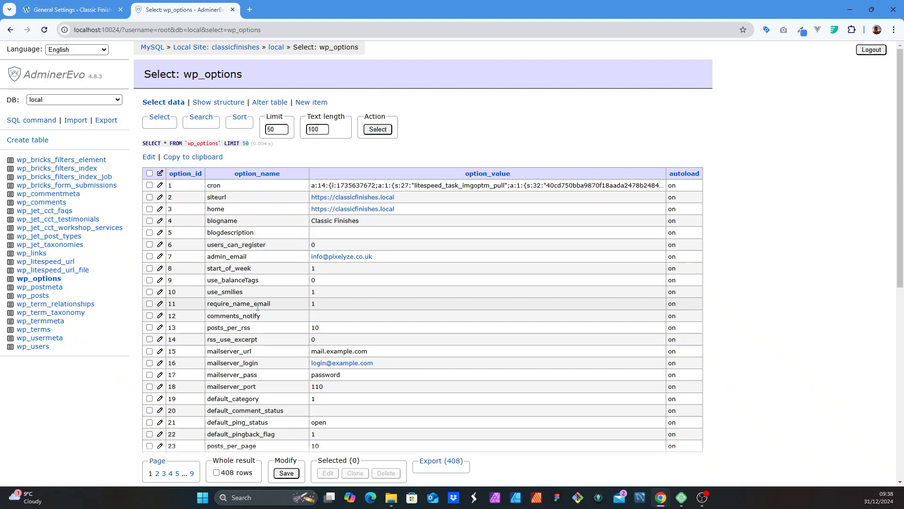
Match the Site Title and Tagline fields in WordPress General Settings to the blogname and blogdescription rows of wp_options
click(73, 9)
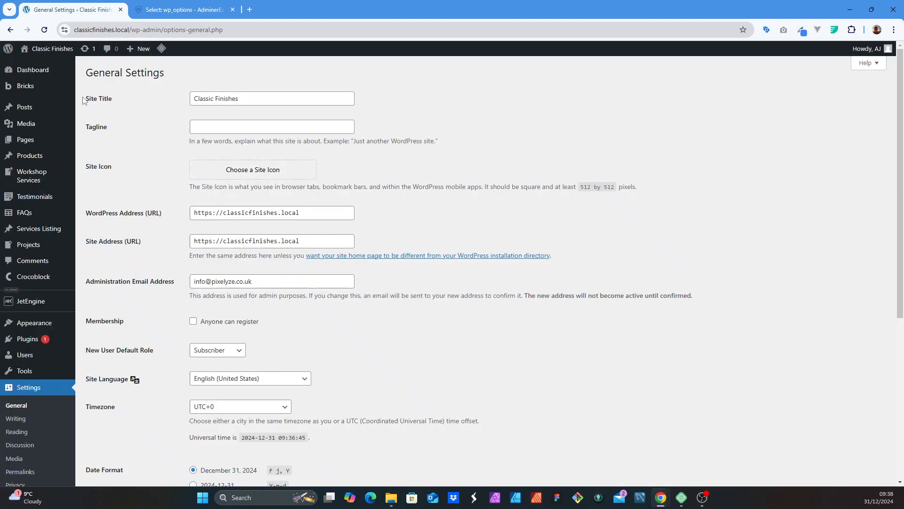
click(184, 10)
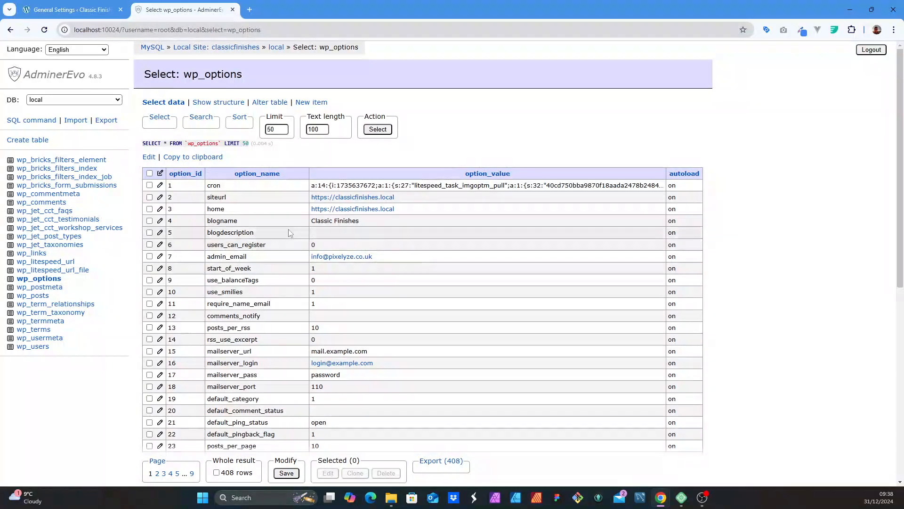
drag(240, 221, 205, 220)
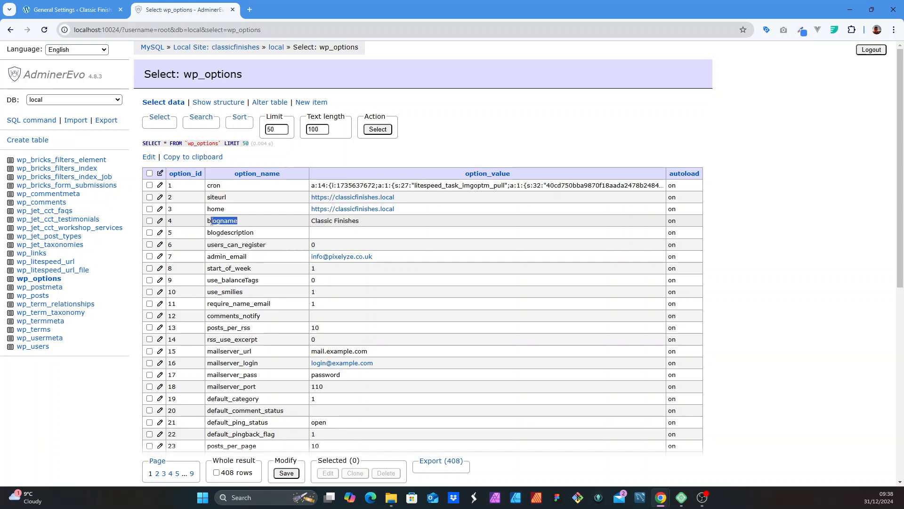
click(266, 238)
drag(266, 238, 207, 232)
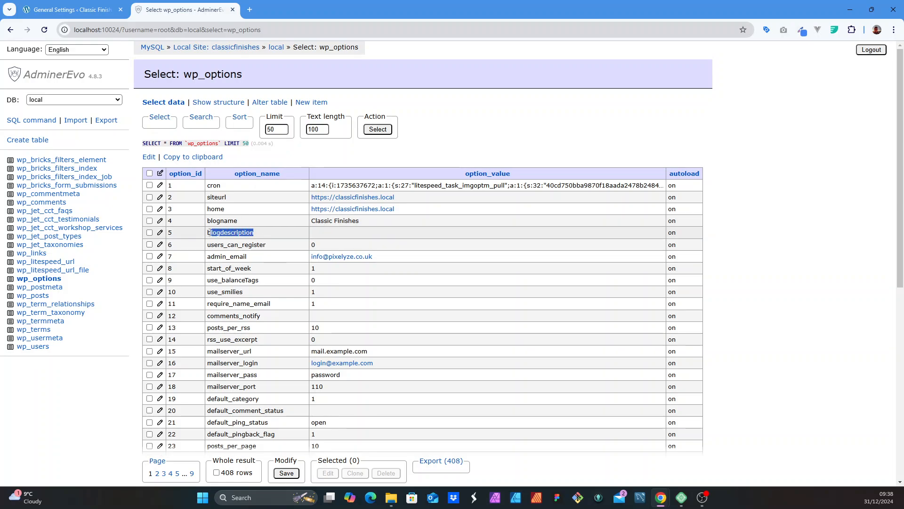
In WordPress General Settings, set the Tagline to "Pixelyze - tutorials" and the Site Title to "Classic Finishes - Example", and save the changes
click(75, 10)
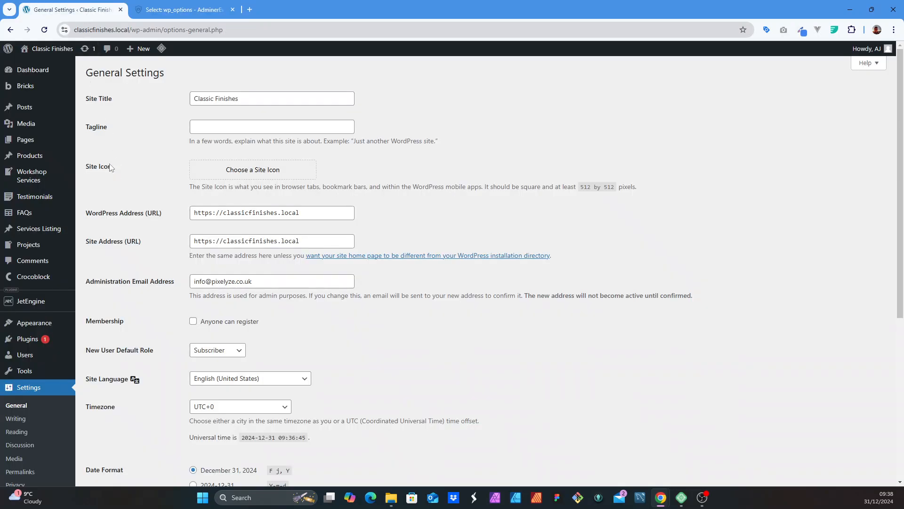
click(178, 6)
click(268, 236)
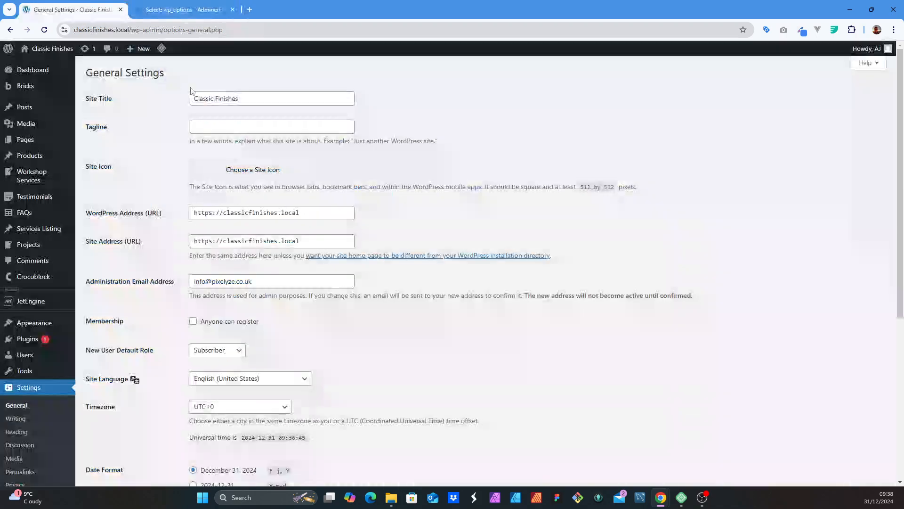
click(71, 9)
click(201, 125)
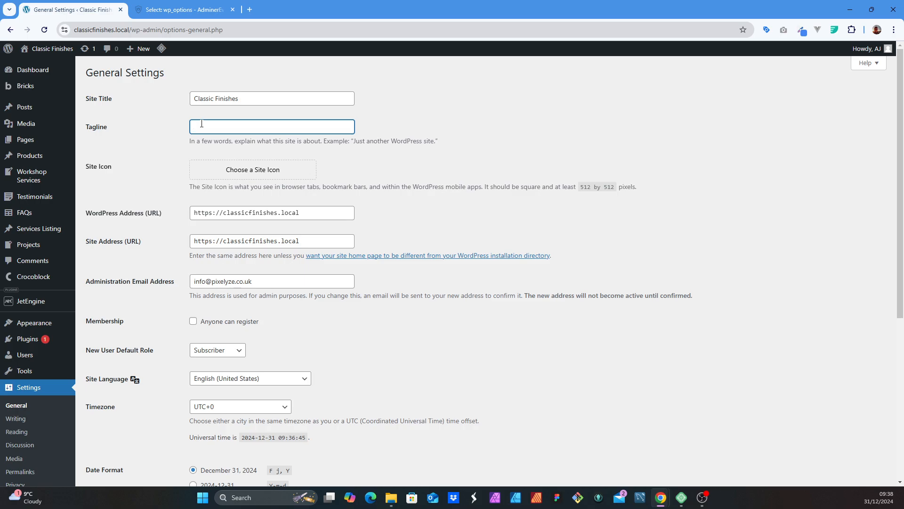
text(Pixelyze - tutorials)
click(263, 104)
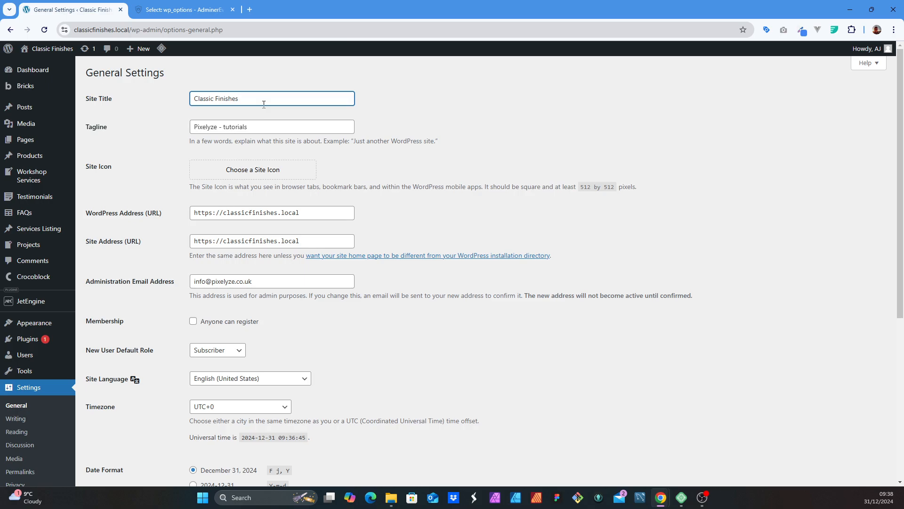
text(- Example)
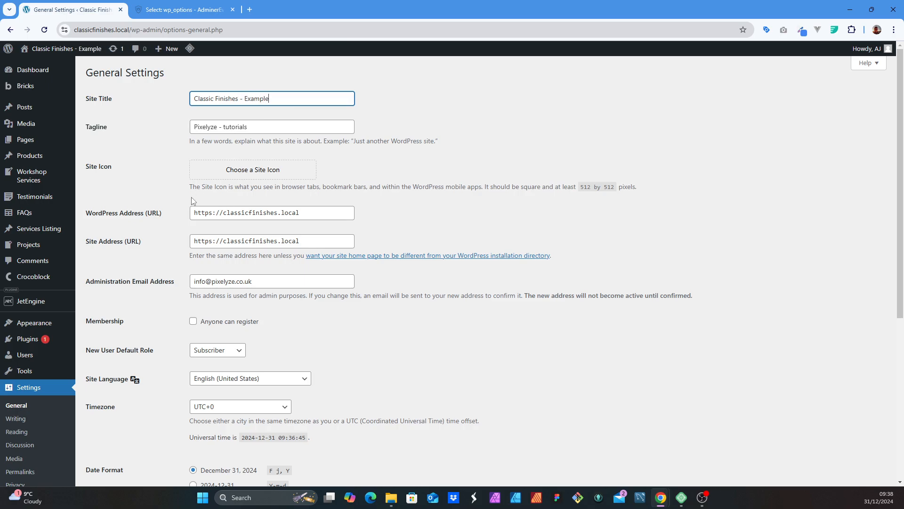
scroll(192, 200, down, 6)
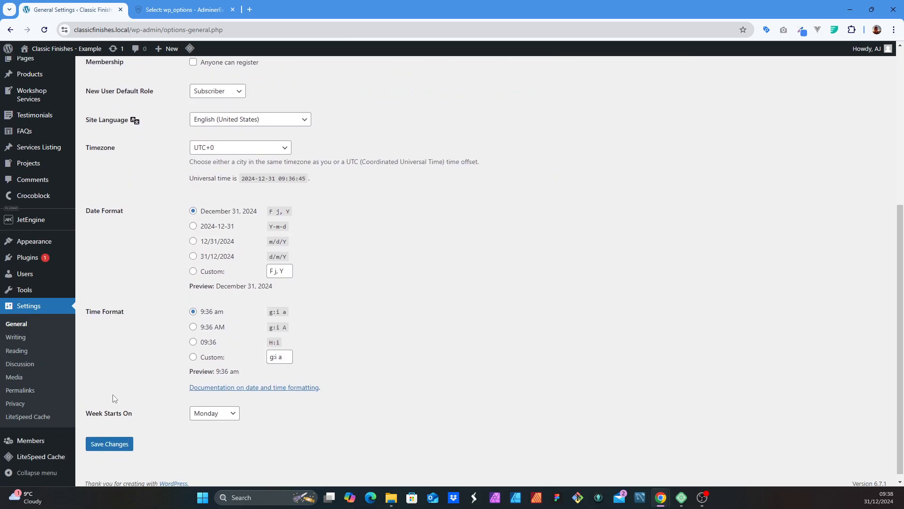
click(120, 437)
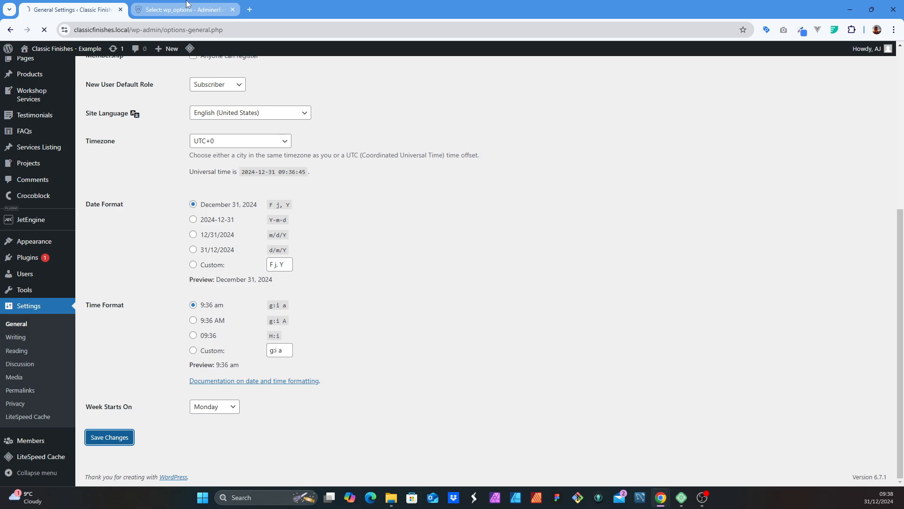
Switch to AdminerEvo and reload the wp_options data to check the blogname and blogdescription rows
click(189, 9)
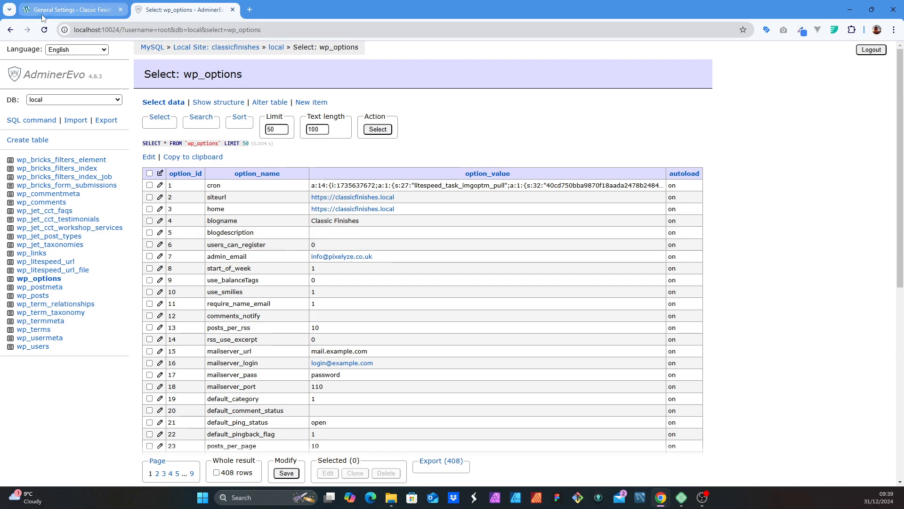
click(43, 30)
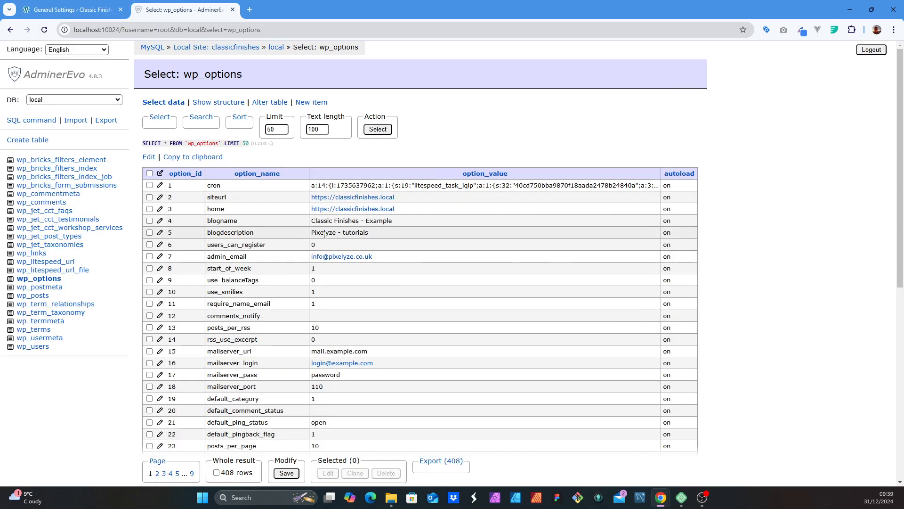
Compare the settings pages listed in the WordPress admin with the first 50 option rows of wp_options in AdminerEvo
click(52, 6)
scroll(42, 401, down, 2)
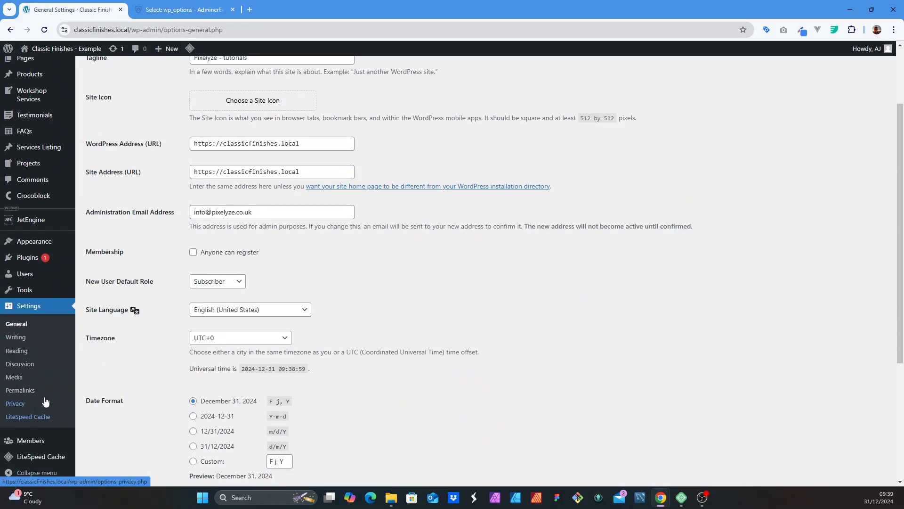
scroll(45, 402, up, 2)
click(184, 9)
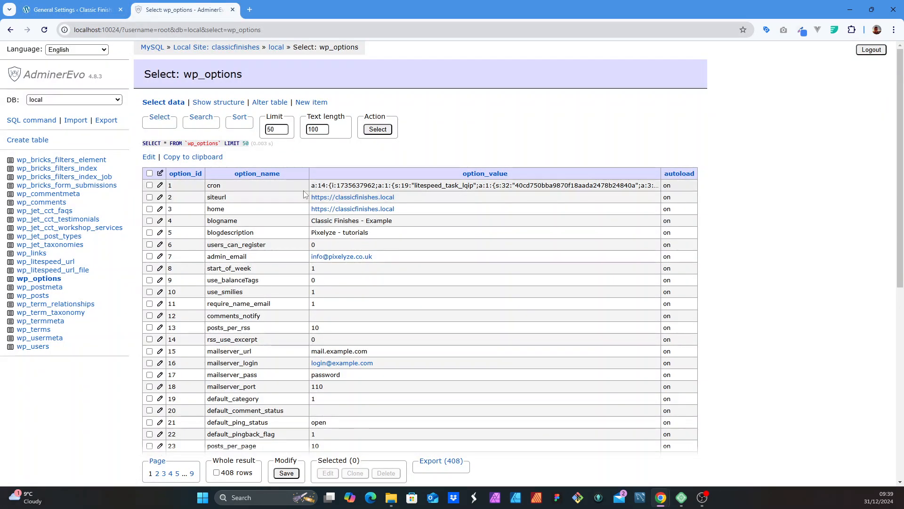
scroll(304, 194, down, 8)
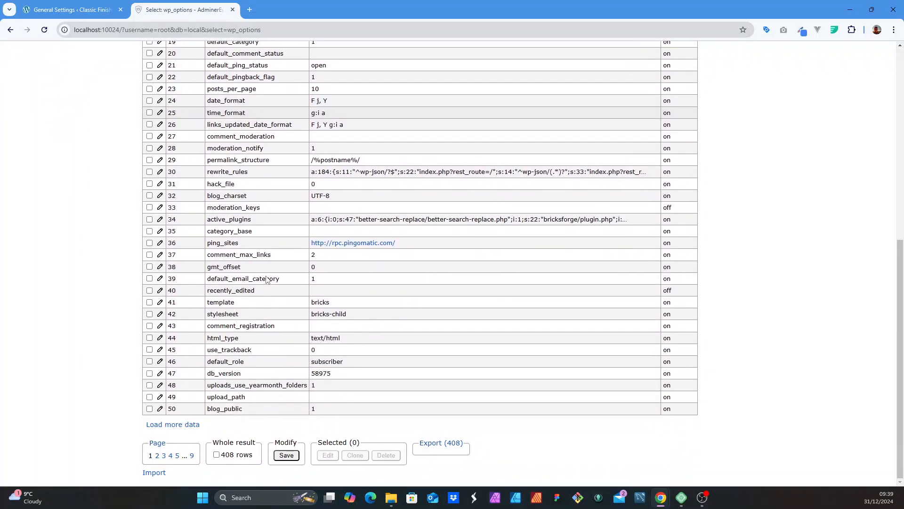
scroll(268, 279, up, 5)
click(64, 7)
scroll(24, 396, down, 1)
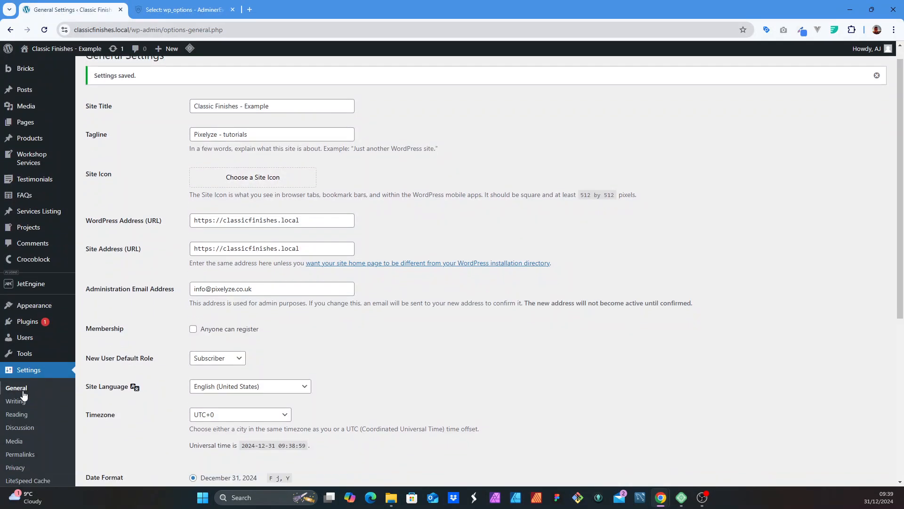
scroll(71, 354, down, 2)
scroll(94, 236, up, 3)
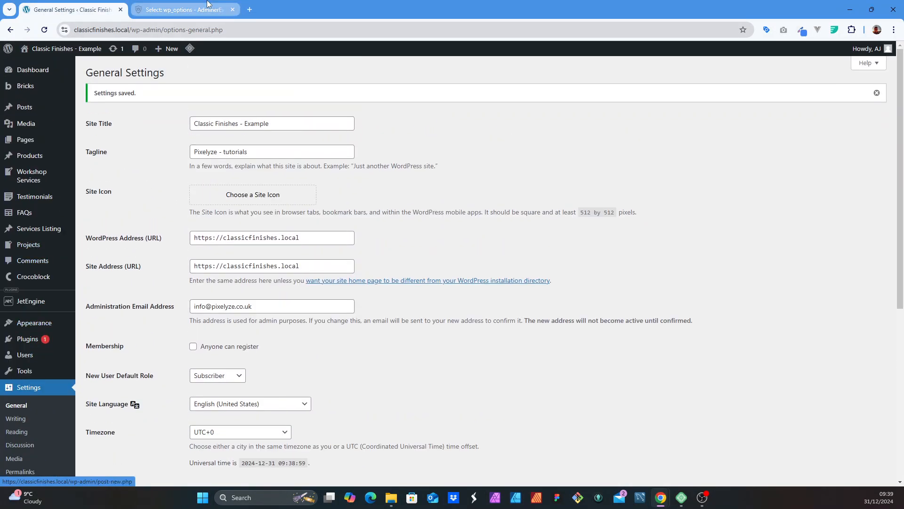
click(207, 4)
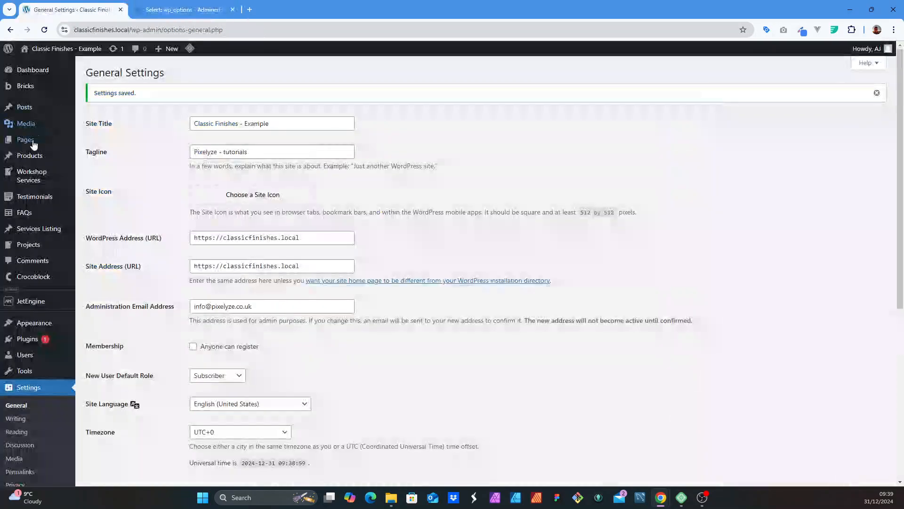
click(188, 4)
scroll(292, 198, up, 2)
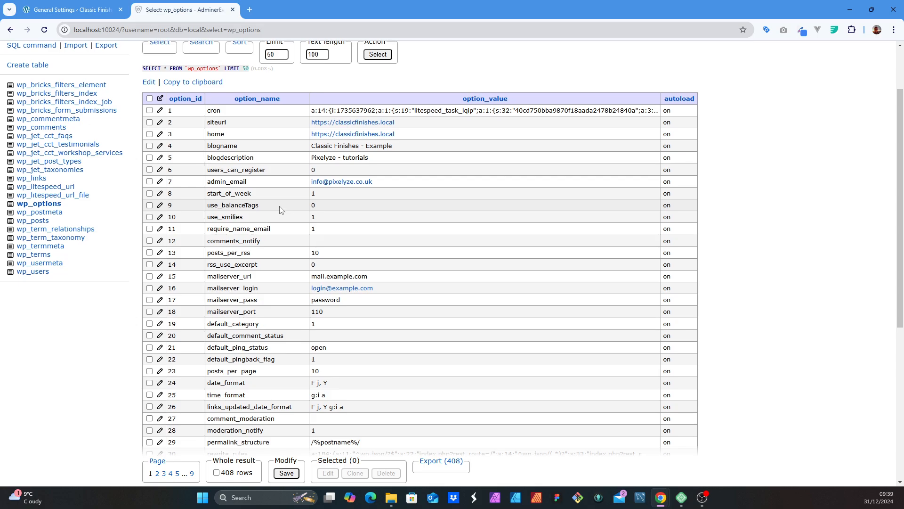
scroll(283, 210, down, 3)
scroll(290, 204, up, 2)
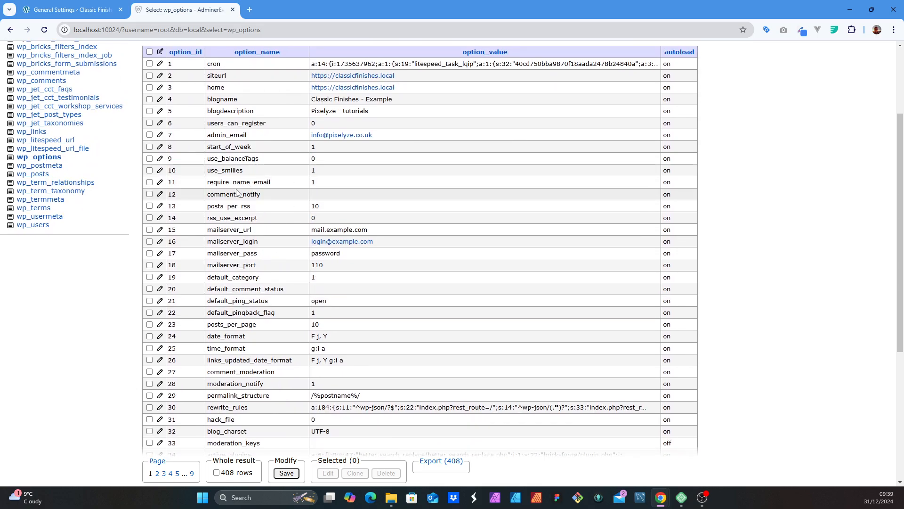
Match the users_can_register row and its value in wp_options to the Membership field in WordPress General Settings
drag(210, 123, 266, 123)
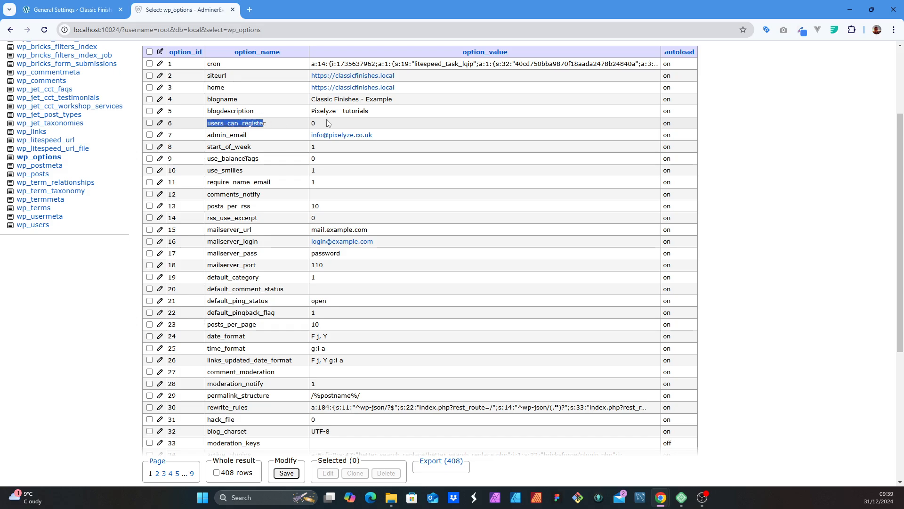
drag(325, 124, 312, 124)
click(76, 10)
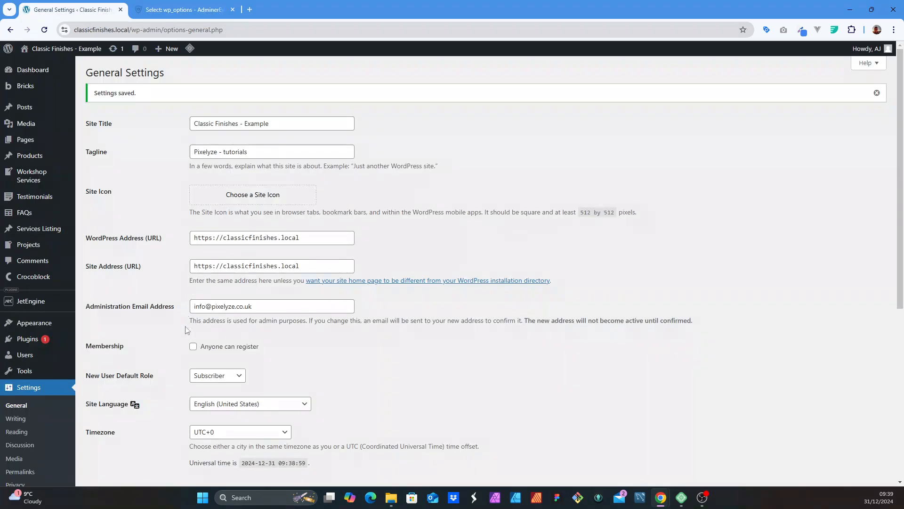
drag(85, 346, 131, 347)
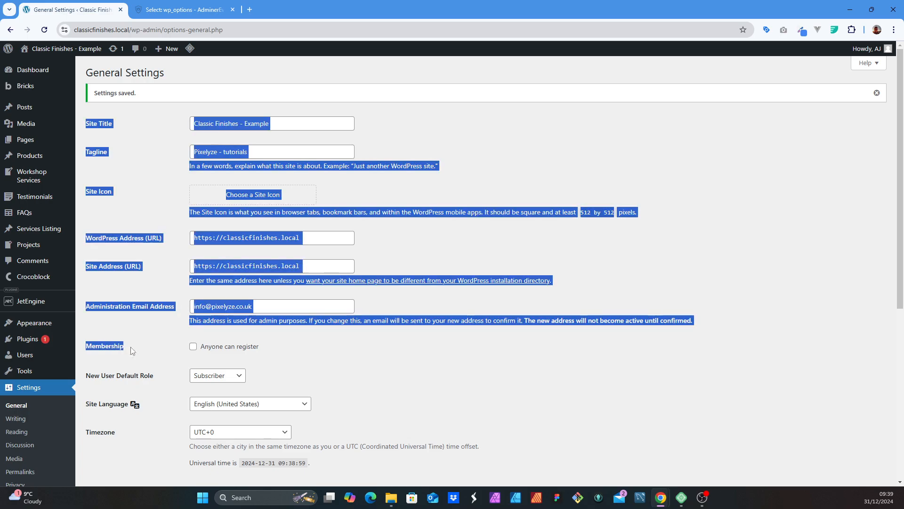
click(161, 348)
Enable the "Anyone can register" membership option in General Settings and save the changes
click(193, 348)
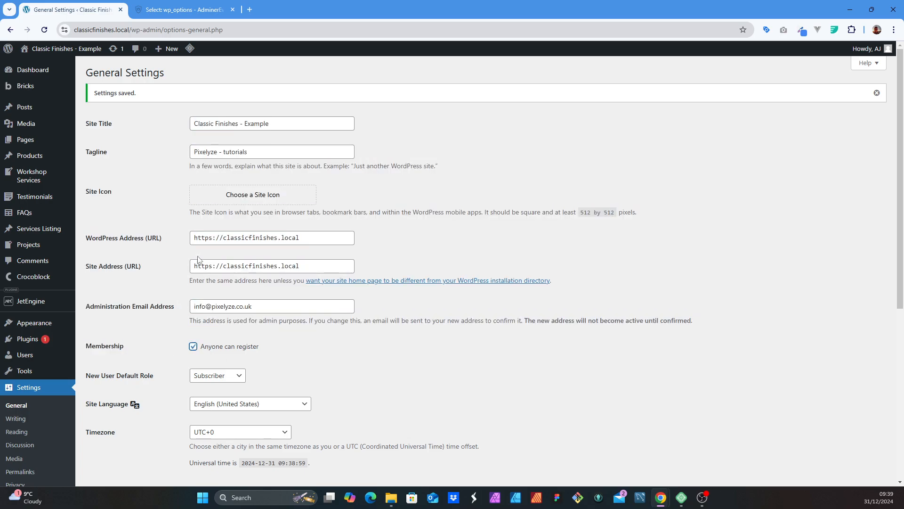
click(183, 9)
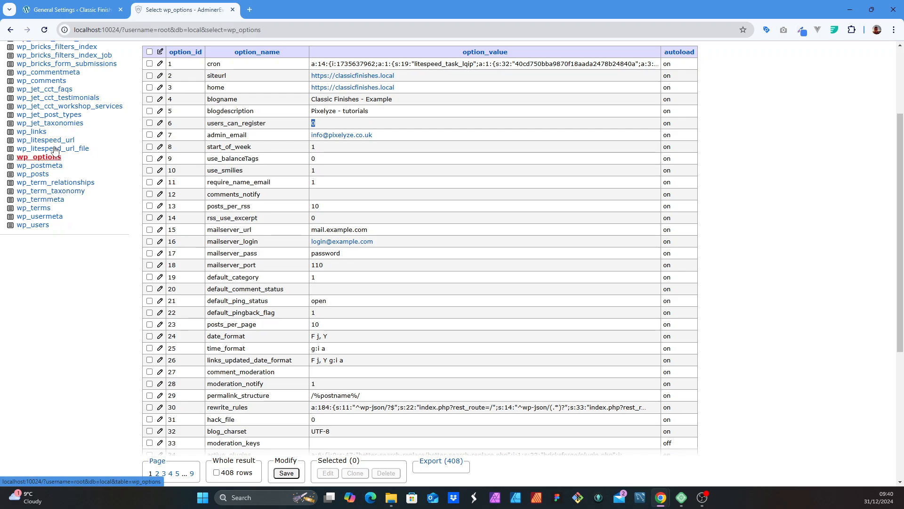
scroll(59, 155, up, 1)
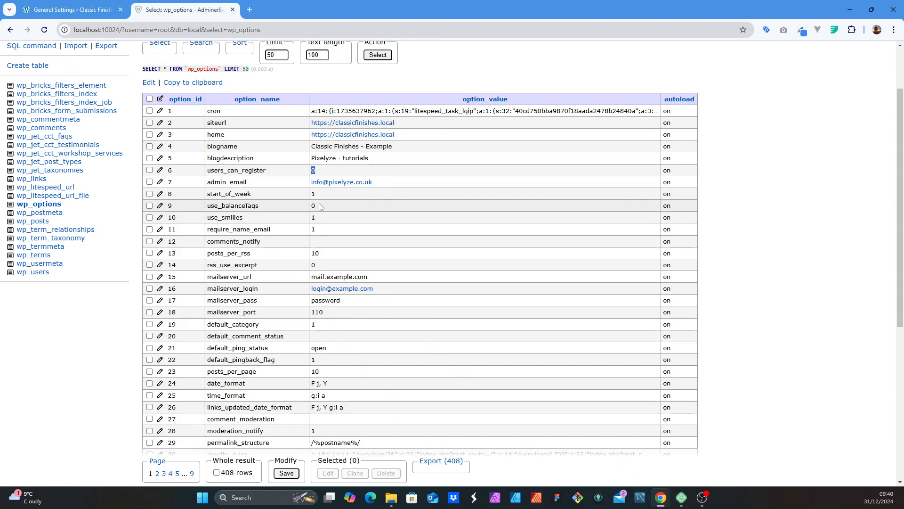
click(71, 9)
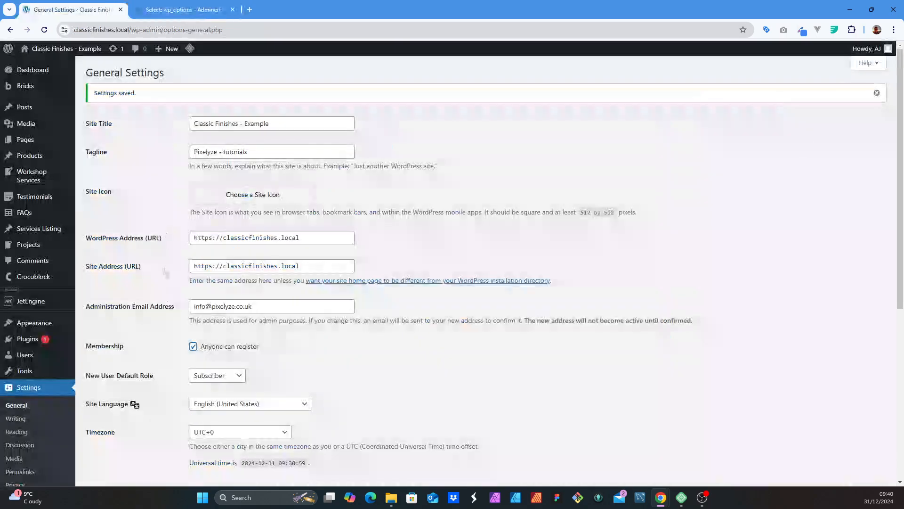
scroll(97, 465, down, 5)
click(110, 446)
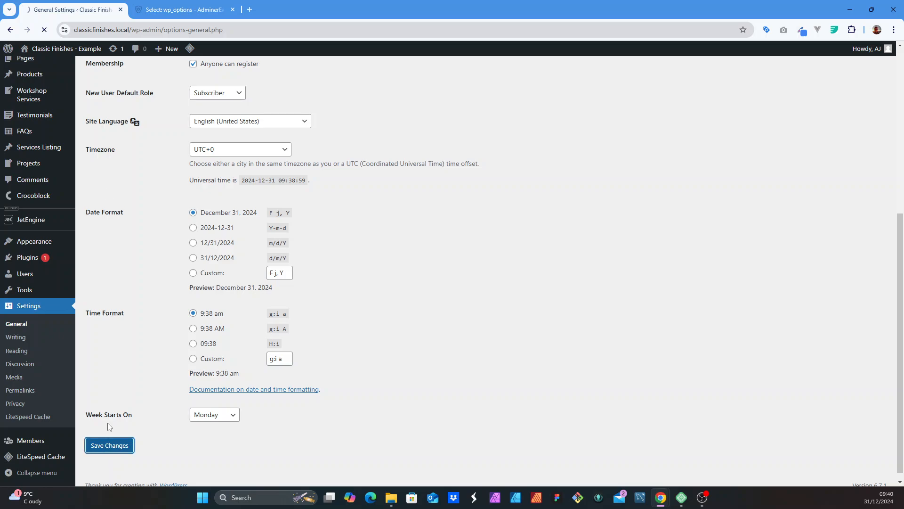
Switch to AdminerEvo, locate the users_can_register row and reload the wp_options data to check its value
click(157, 8)
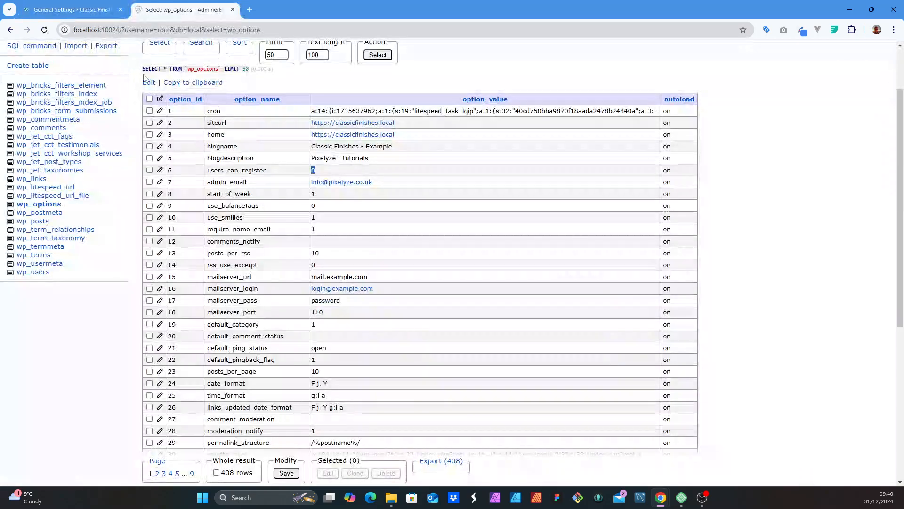
click(229, 194)
click(211, 171)
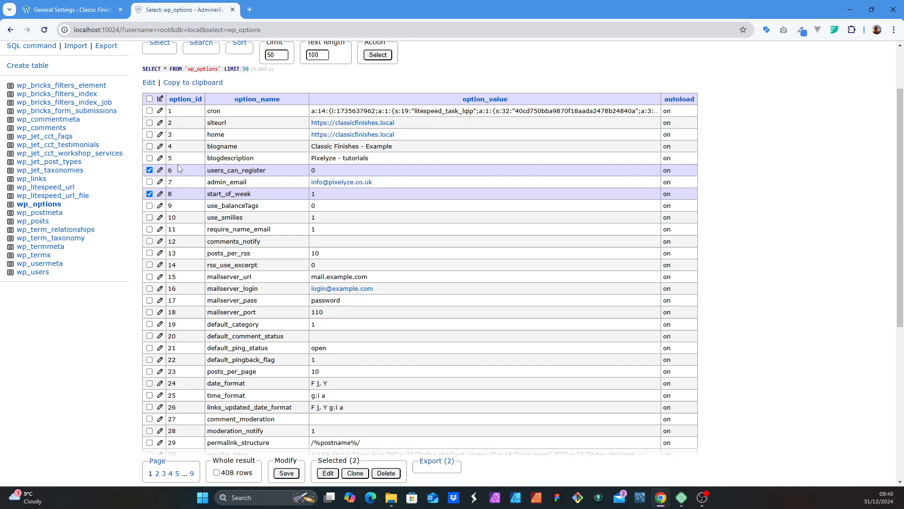
click(149, 194)
click(216, 172)
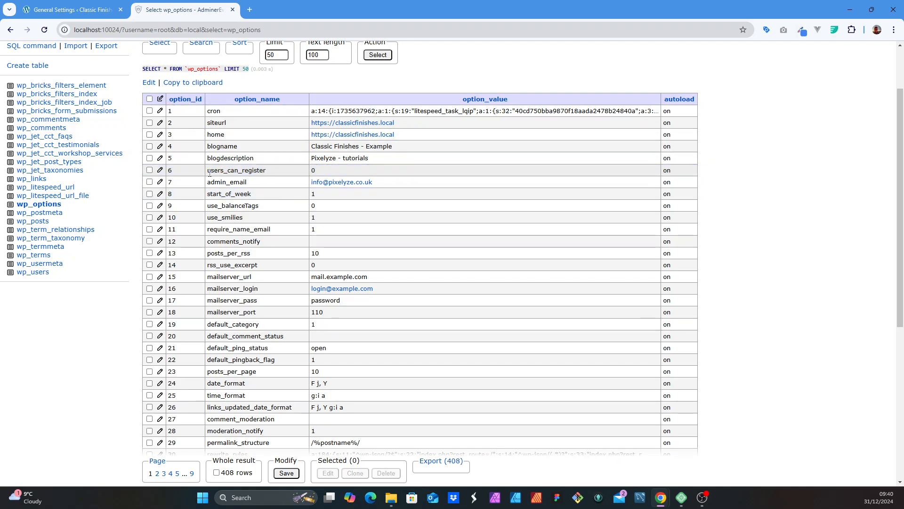
drag(208, 170, 272, 177)
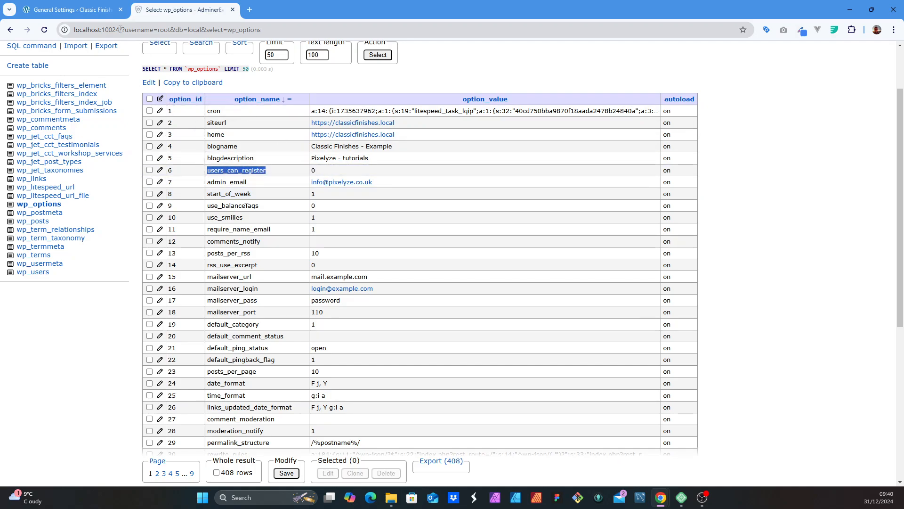
click(44, 30)
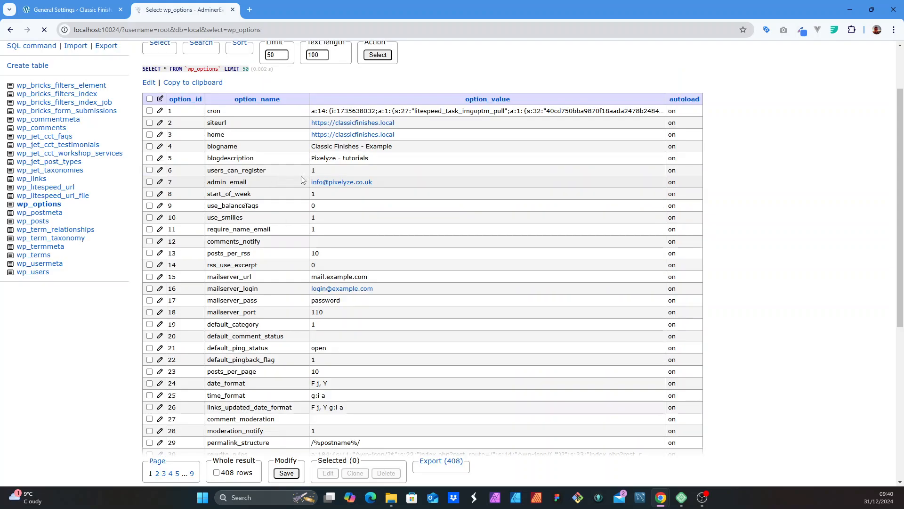
Disable "Anyone can register" in WordPress General Settings, save, and reload wp_options in AdminerEvo to recheck users_can_register
click(71, 9)
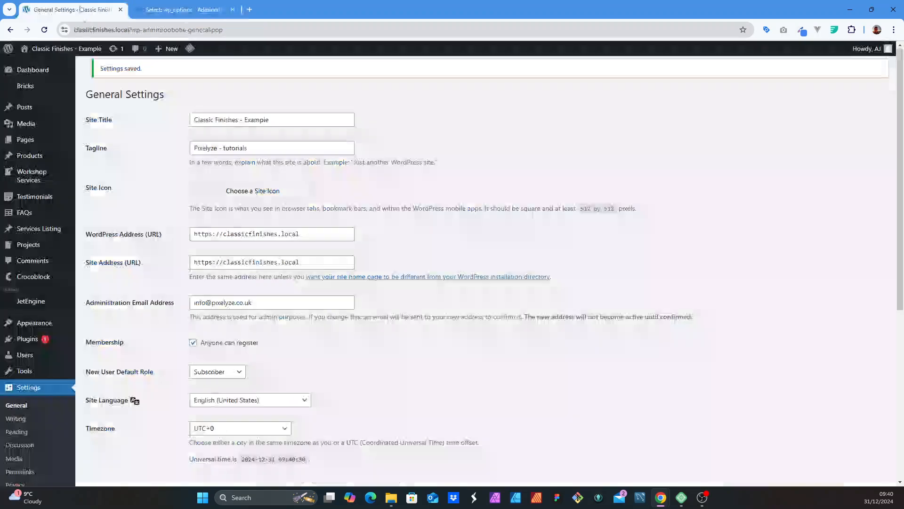
click(190, 352)
scroll(165, 353, down, 6)
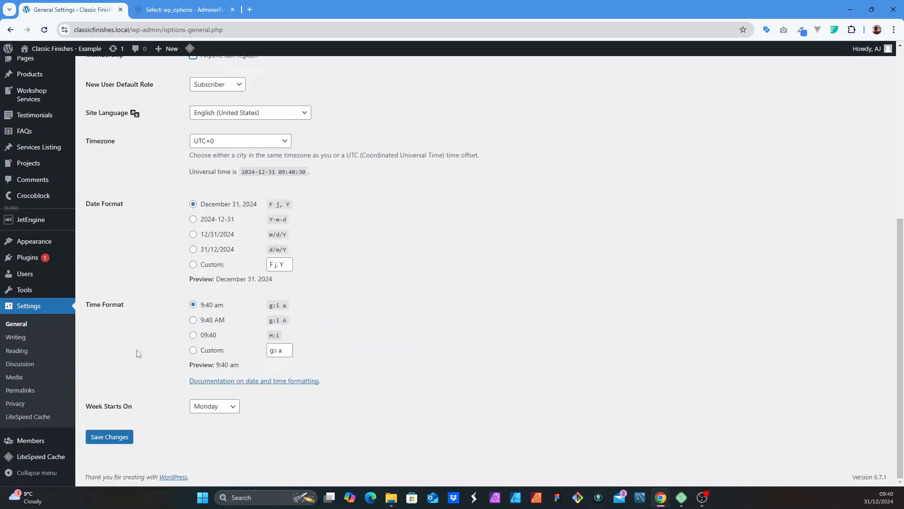
click(123, 436)
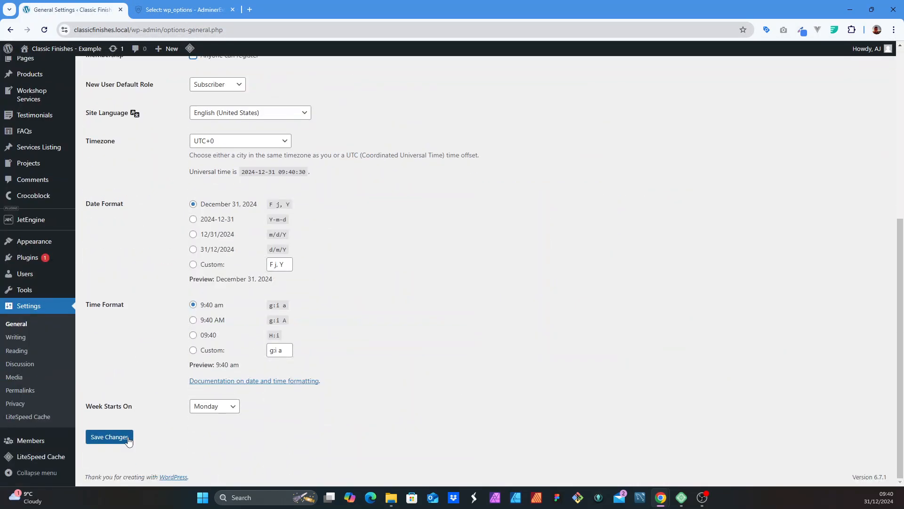
click(181, 9)
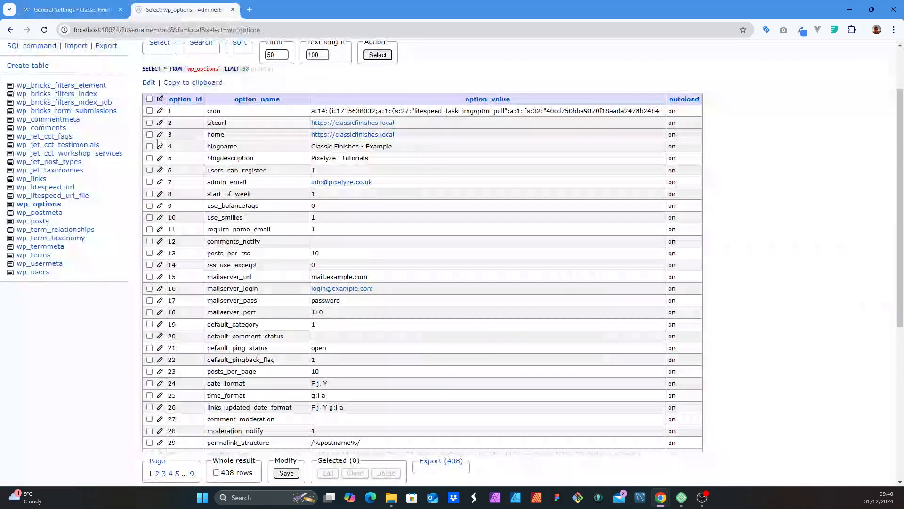
click(44, 30)
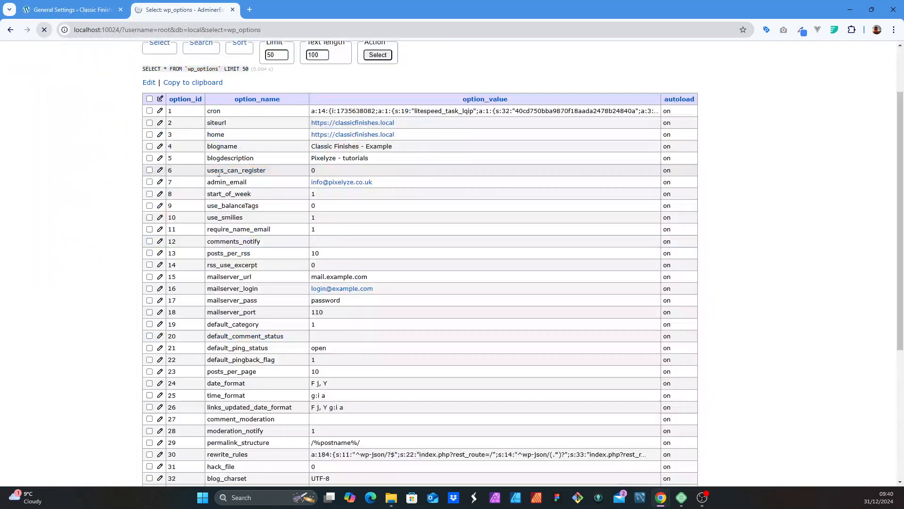
Review the reloaded wp_options rows in AdminerEvo, switching briefly to WordPress General Settings to compare the fields
scroll(222, 173, down, 5)
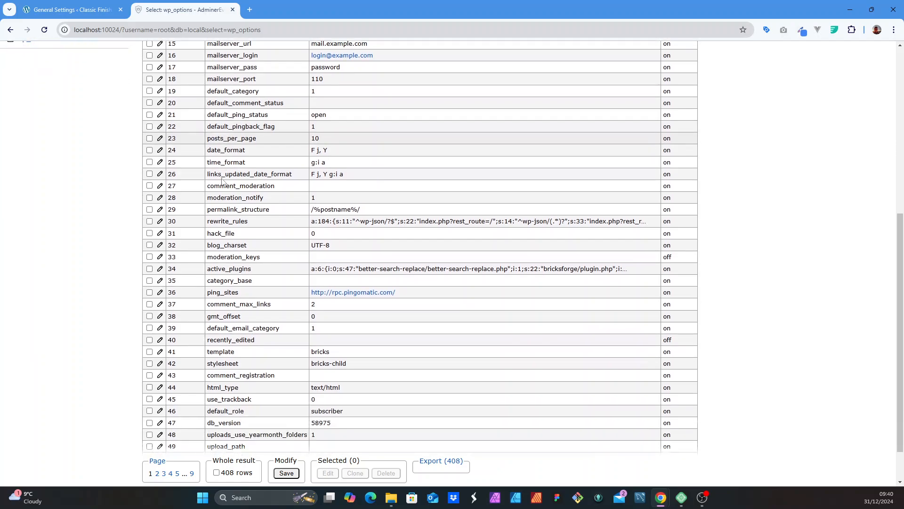
scroll(219, 186, up, 6)
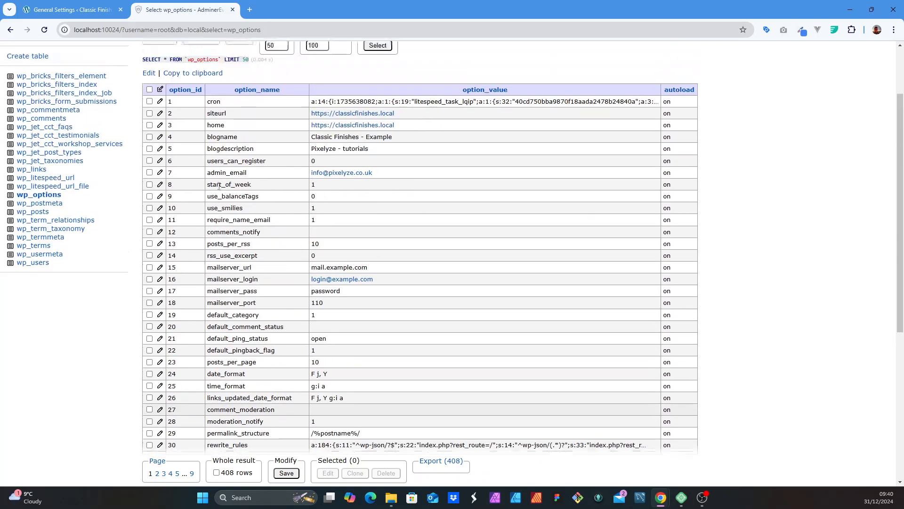
scroll(219, 188, down, 5)
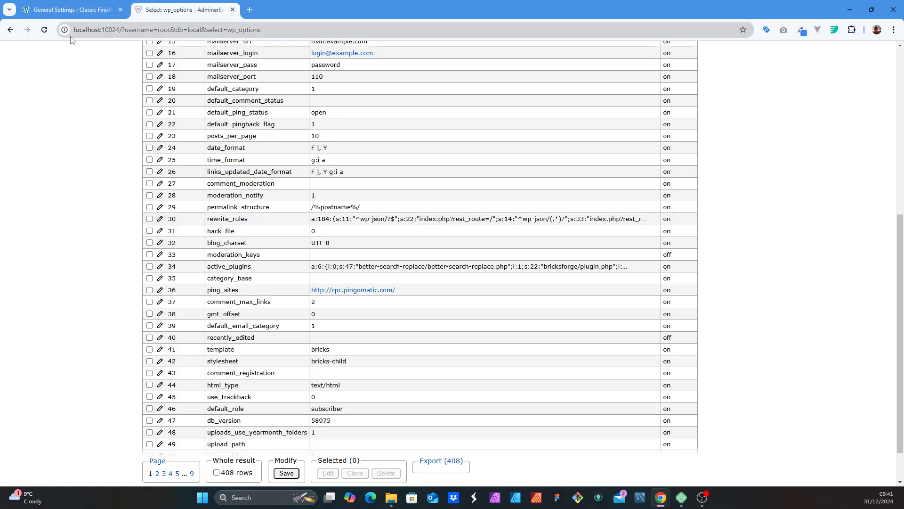
click(71, 9)
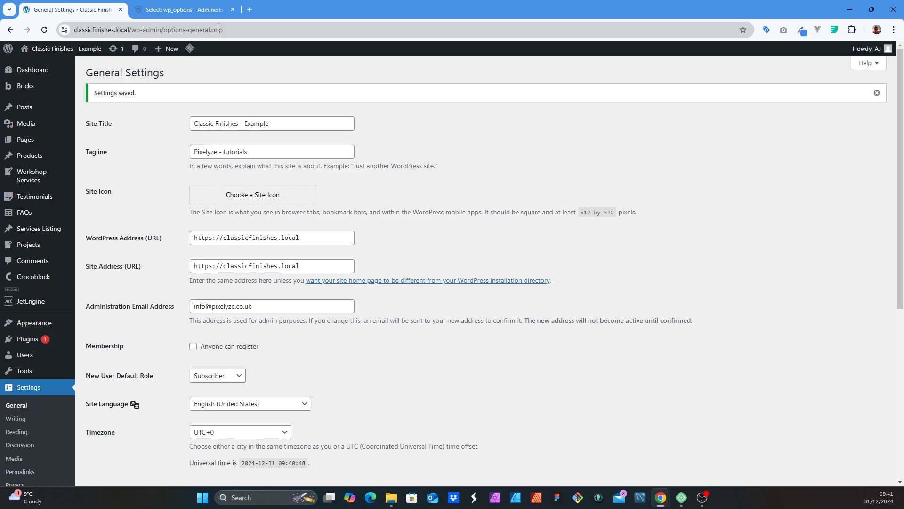
click(201, 6)
scroll(337, 322, down, 1)
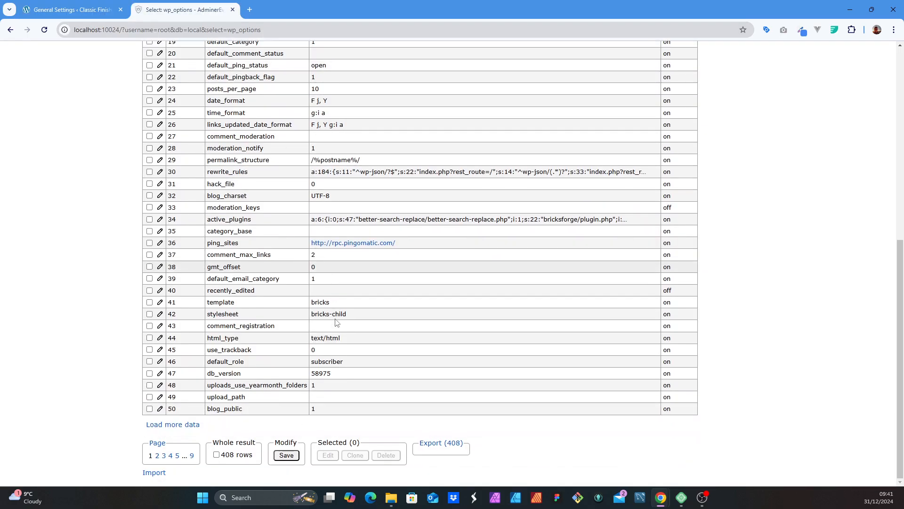
scroll(337, 323, up, 4)
scroll(337, 322, up, 5)
scroll(283, 325, down, 3)
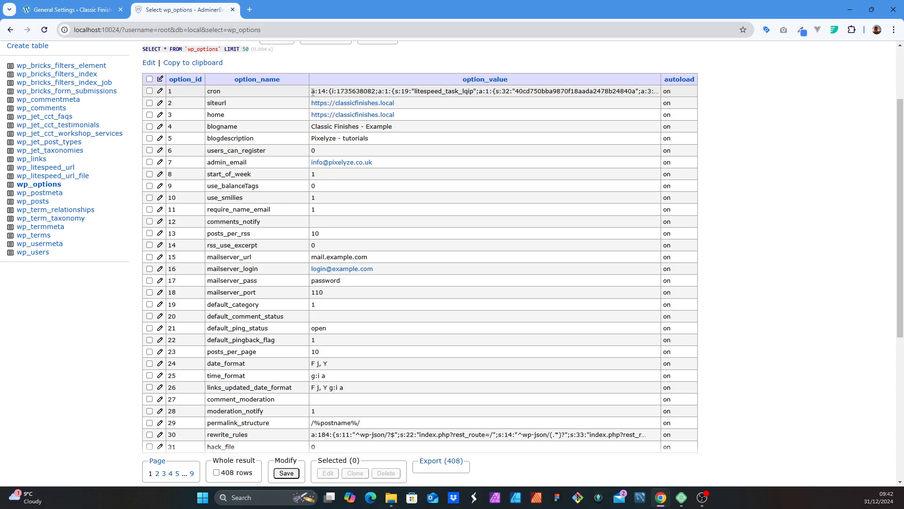
Highlight the serialized option_value of the cron row in wp_options to examine it
drag(312, 92, 660, 91)
scroll(448, 176, down, 1)
scroll(445, 173, up, 2)
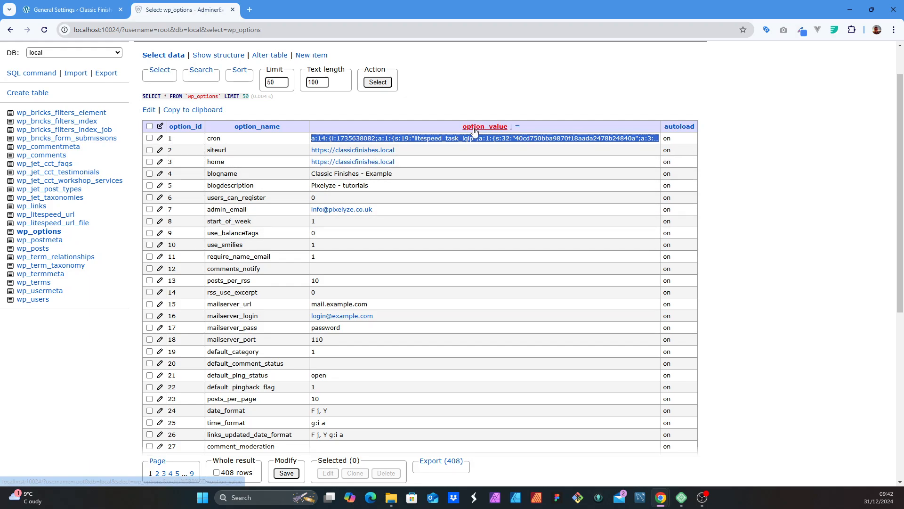
click(505, 234)
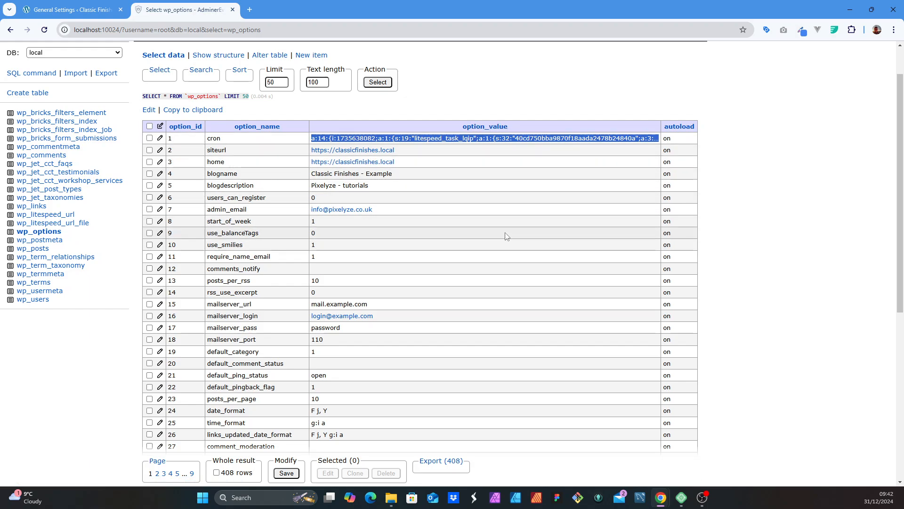
click(505, 233)
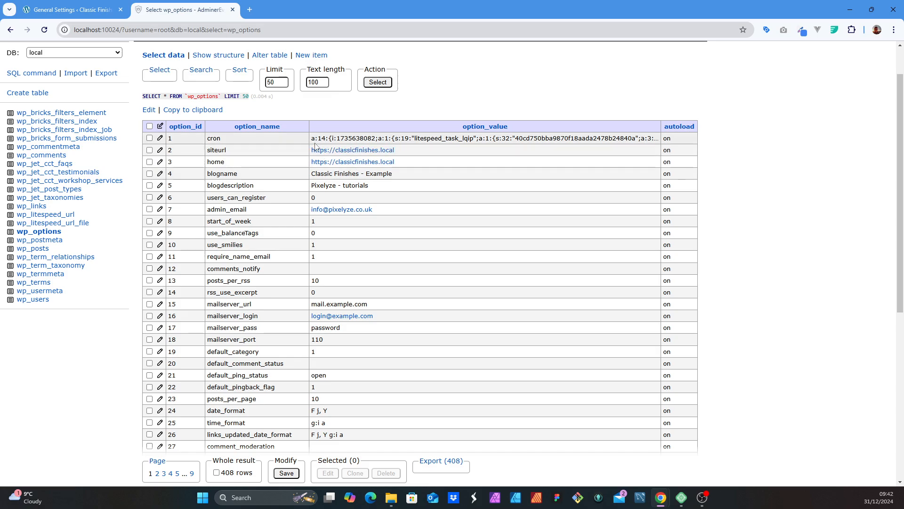
drag(313, 139, 661, 141)
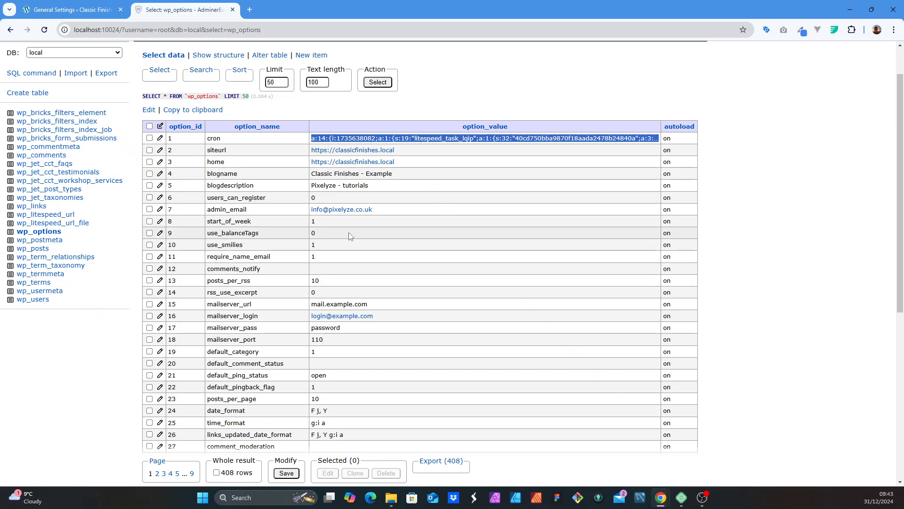
Compare the .local ending of the WordPress Address and Site Address in General Settings with the siteurl and home rows in AdminerEvo's wp_options
click(73, 10)
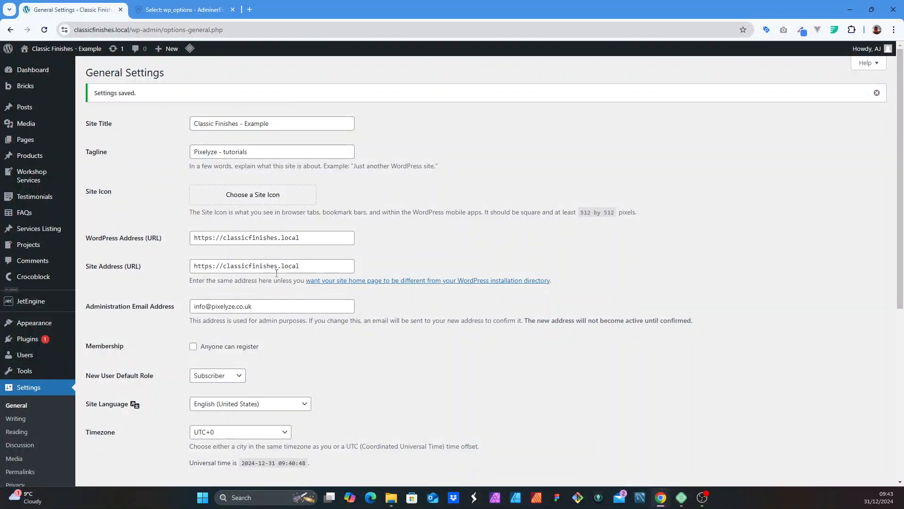
drag(324, 268, 283, 267)
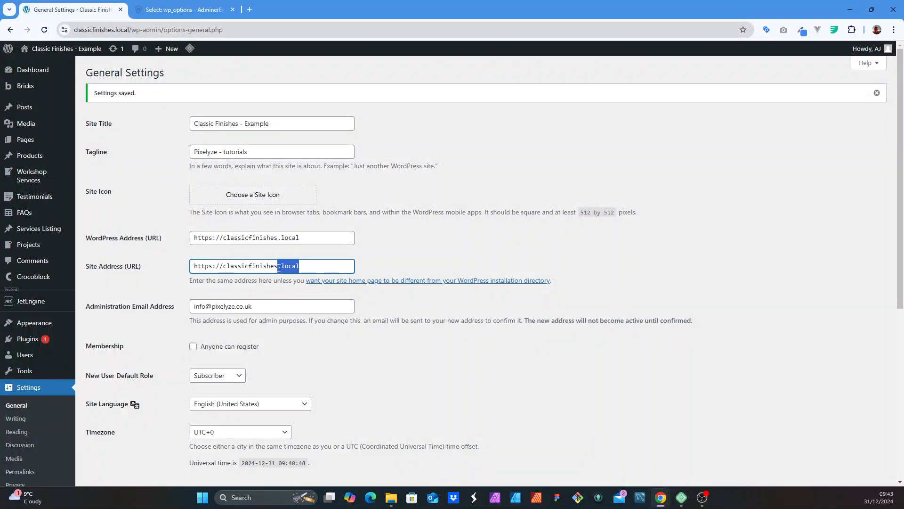
drag(302, 235, 271, 236)
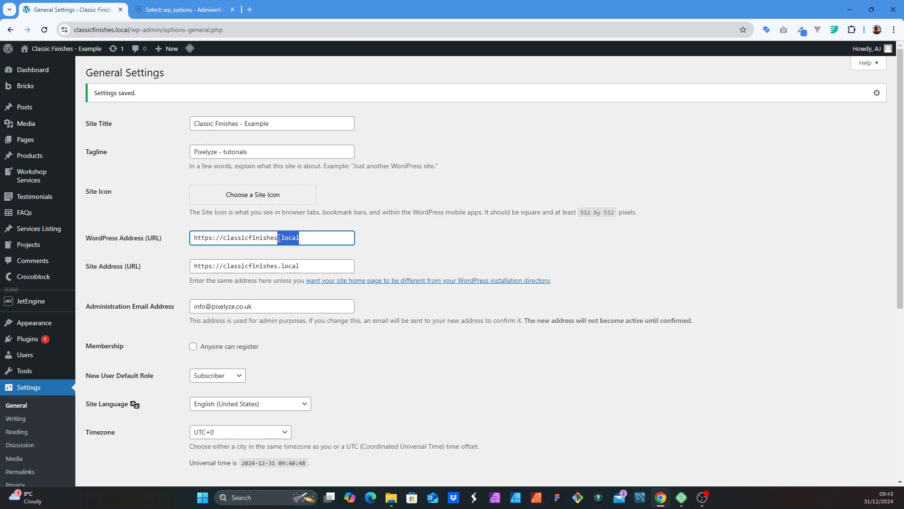
click(184, 9)
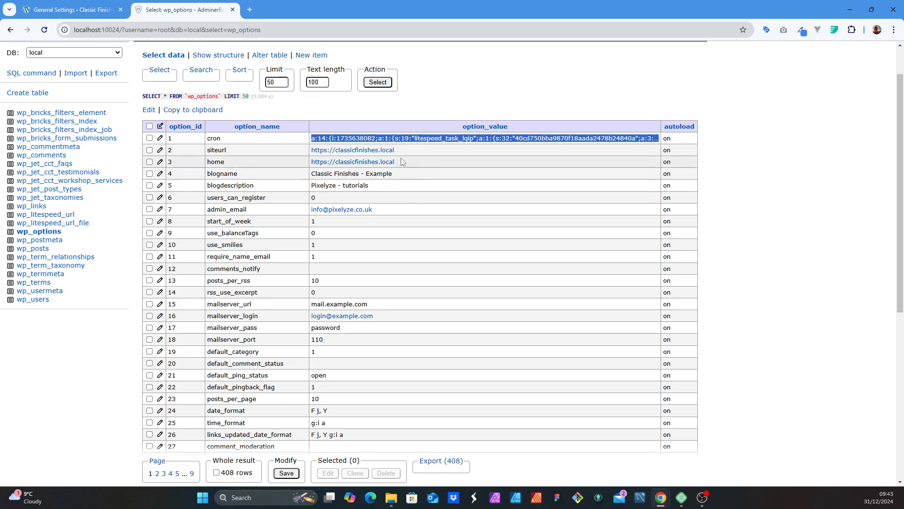
click(74, 4)
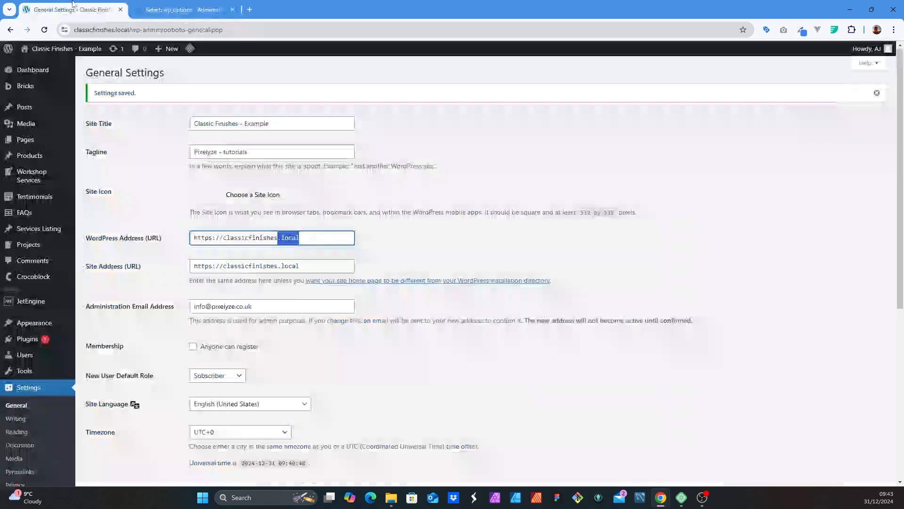
click(145, 9)
click(85, 9)
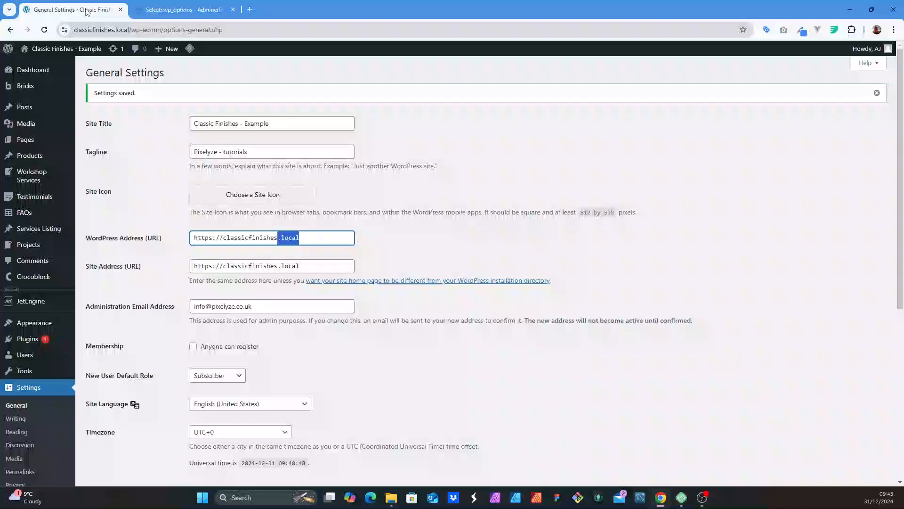
click(148, 10)
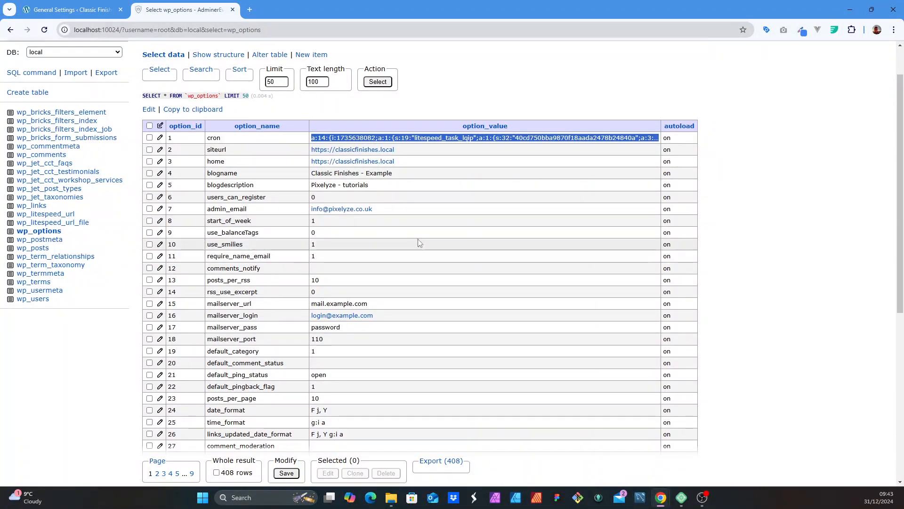
scroll(418, 242, down, 2)
scroll(414, 214, up, 2)
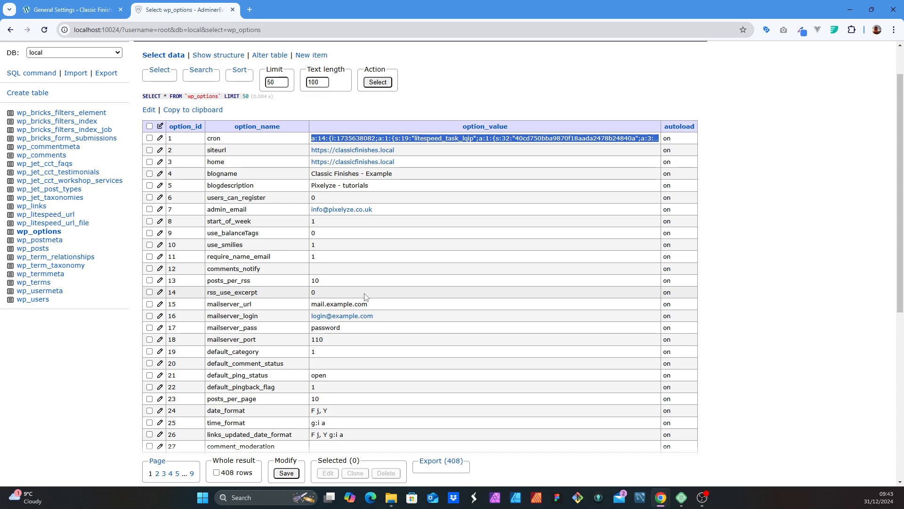
Open the wp_bricks_form_submissions data and examine the form_data value of the stored submission
click(42, 141)
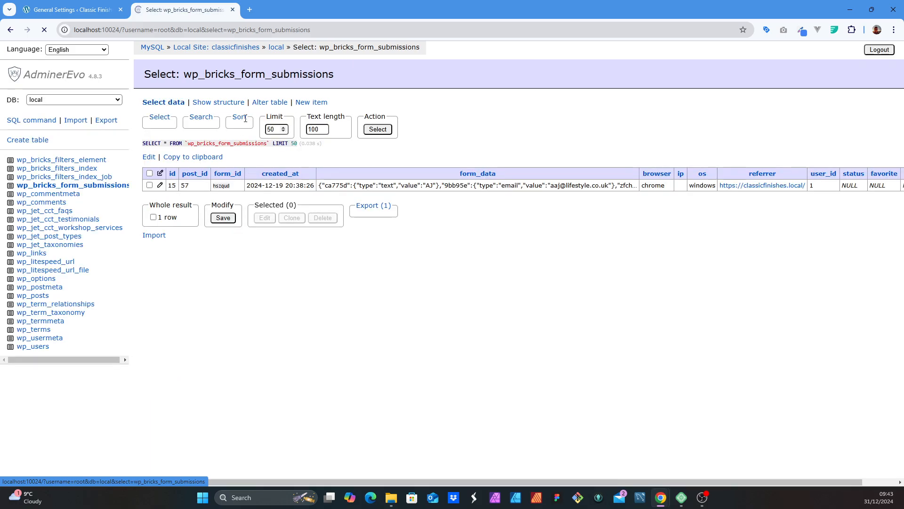
mouse_move(228, 484)
mouse_down()
mouse_move(328, 486)
mouse_move(191, 485)
mouse_move(265, 484)
mouse_move(212, 485)
mouse_up()
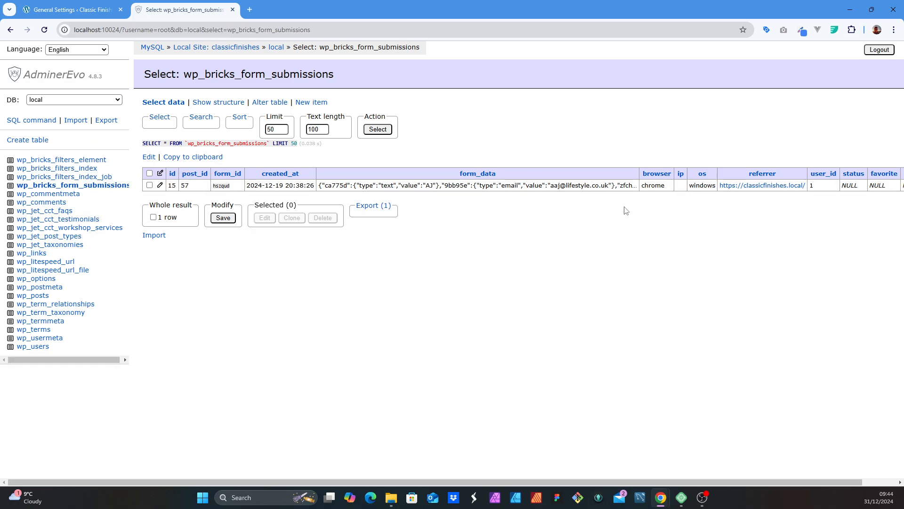
drag(335, 482, 389, 490)
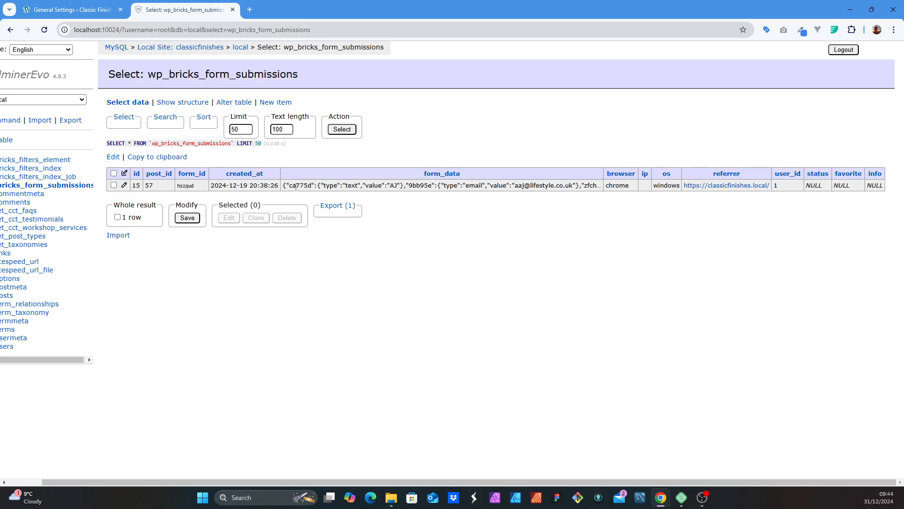
drag(284, 187, 588, 189)
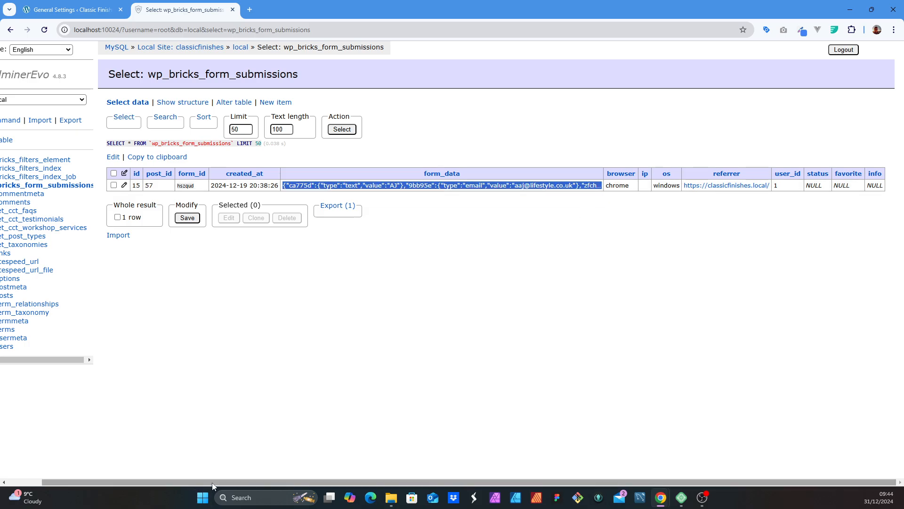
drag(211, 482, 175, 482)
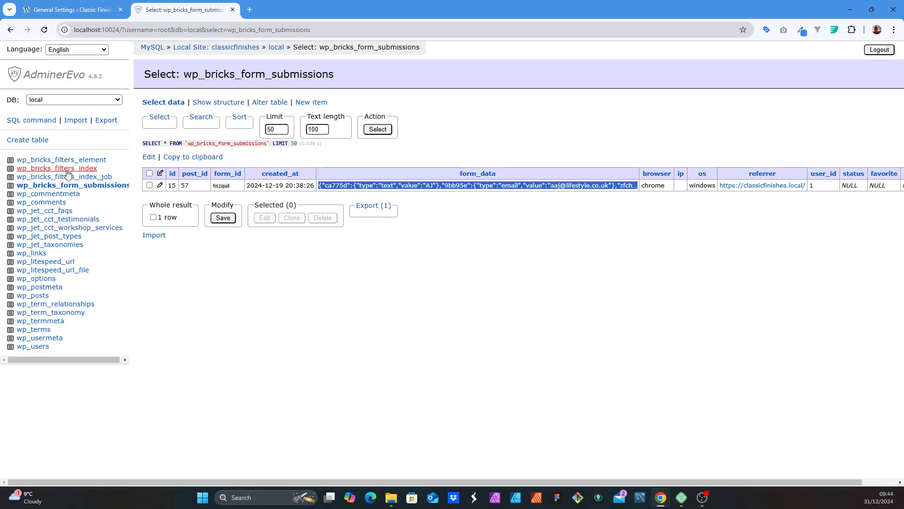
Open the wp_posts table, switch from its structure to its data, and look through the rows
click(40, 295)
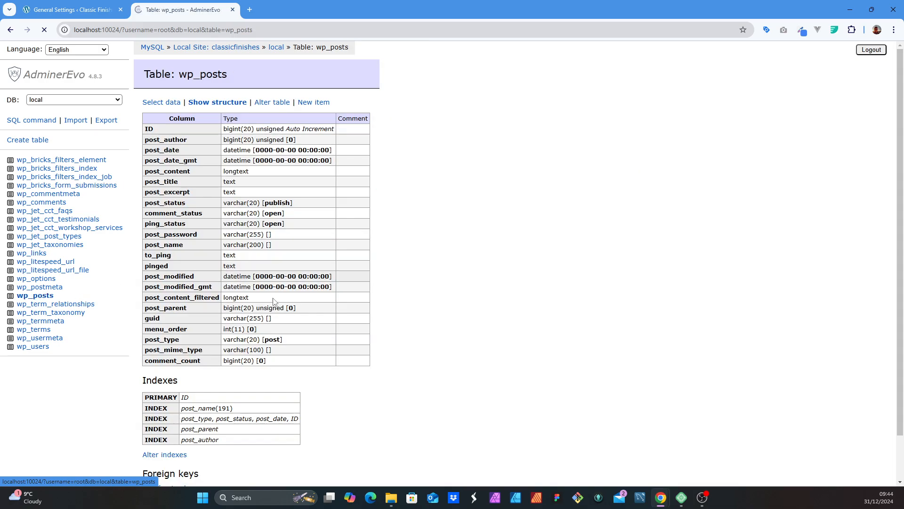
click(161, 102)
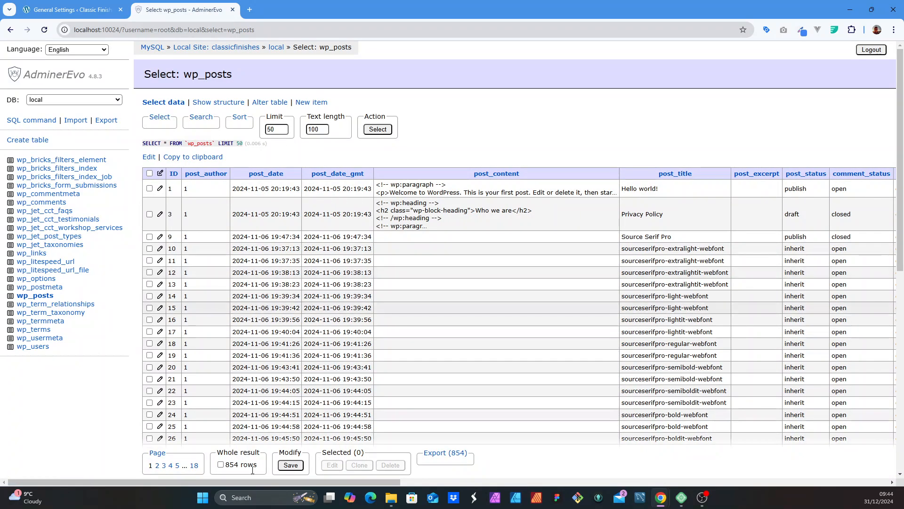
scroll(417, 344, down, 8)
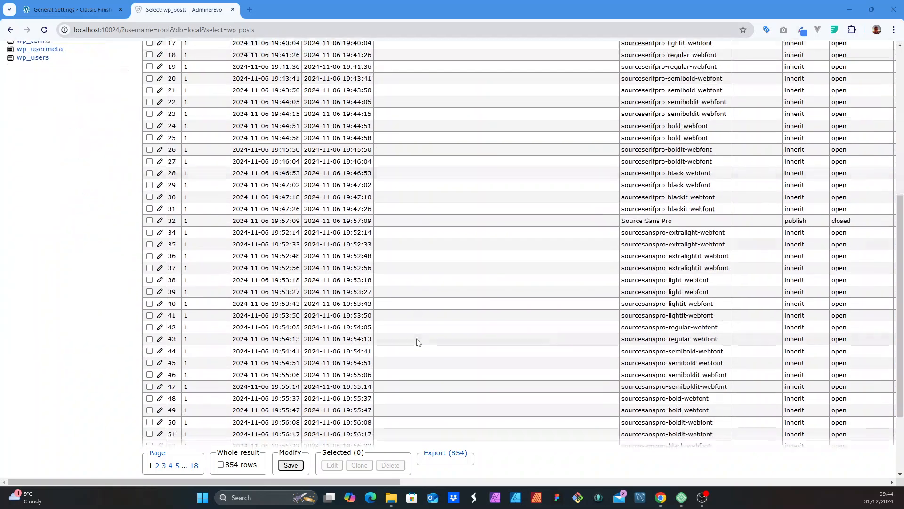
scroll(417, 344, up, 8)
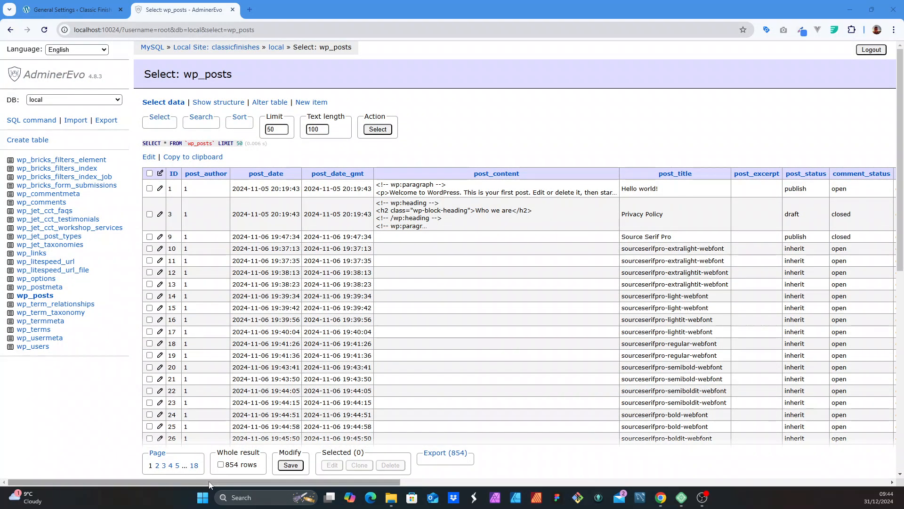
Examine the post_type column of wp_posts through to the last listed rows
drag(213, 481, 796, 498)
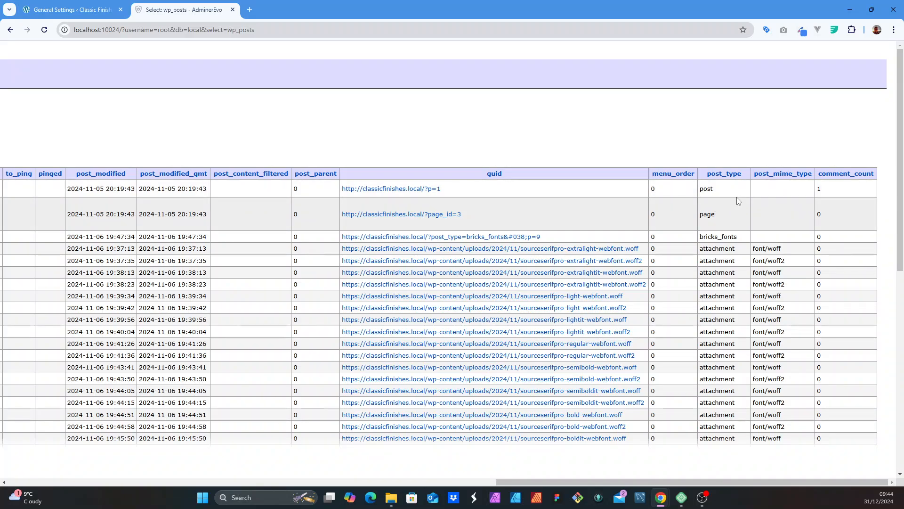
scroll(721, 185, down, 3)
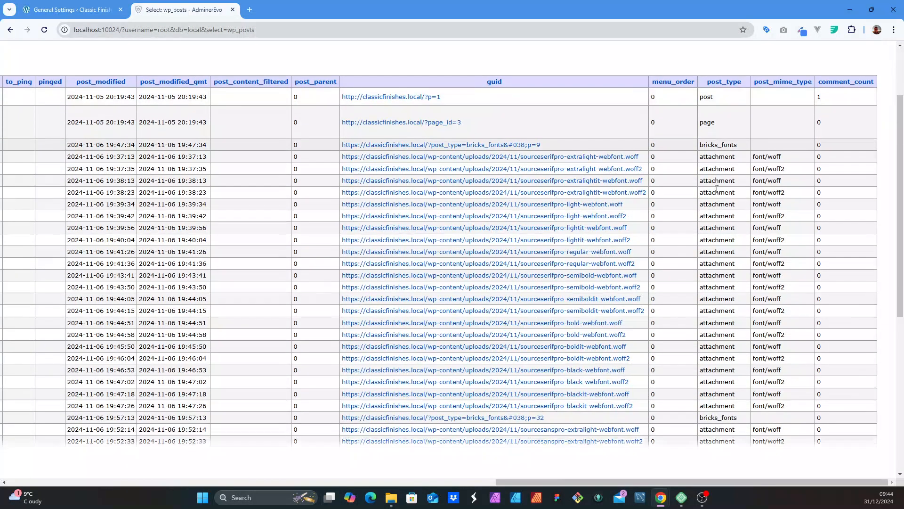
scroll(716, 189, up, 3)
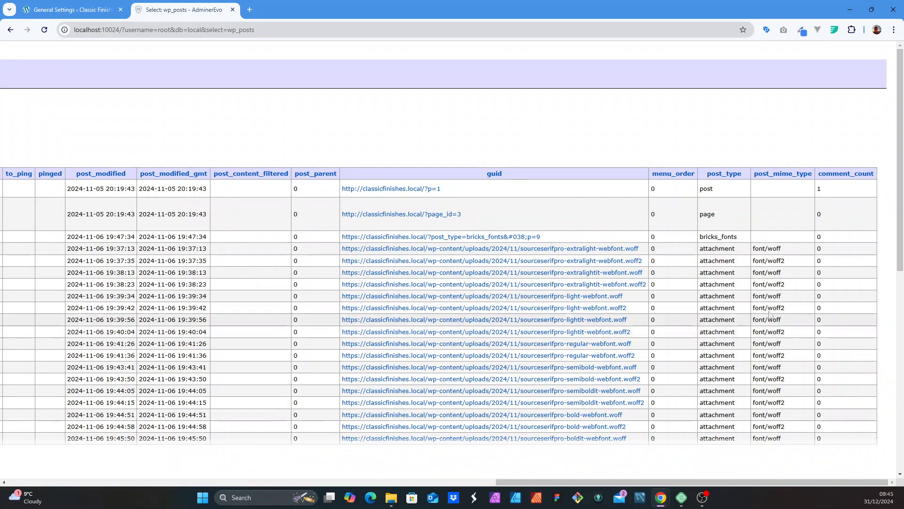
scroll(705, 205, down, 1)
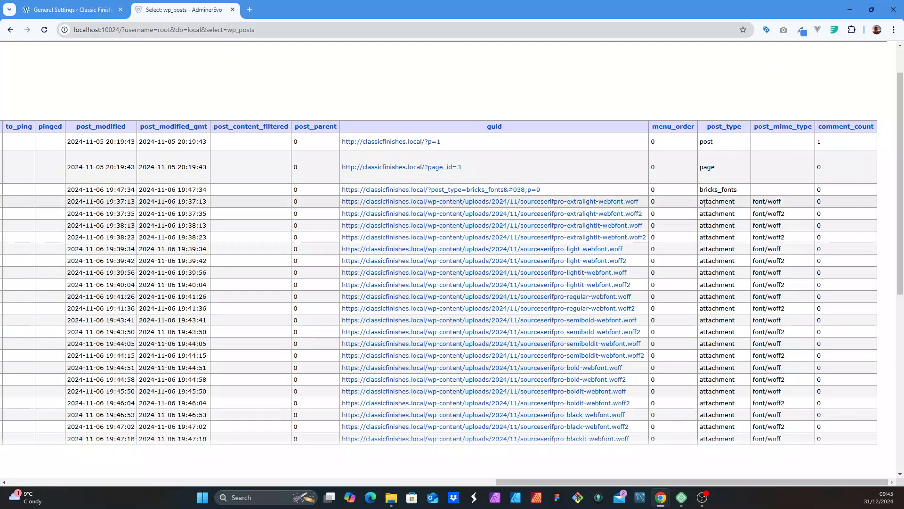
scroll(722, 202, down, 3)
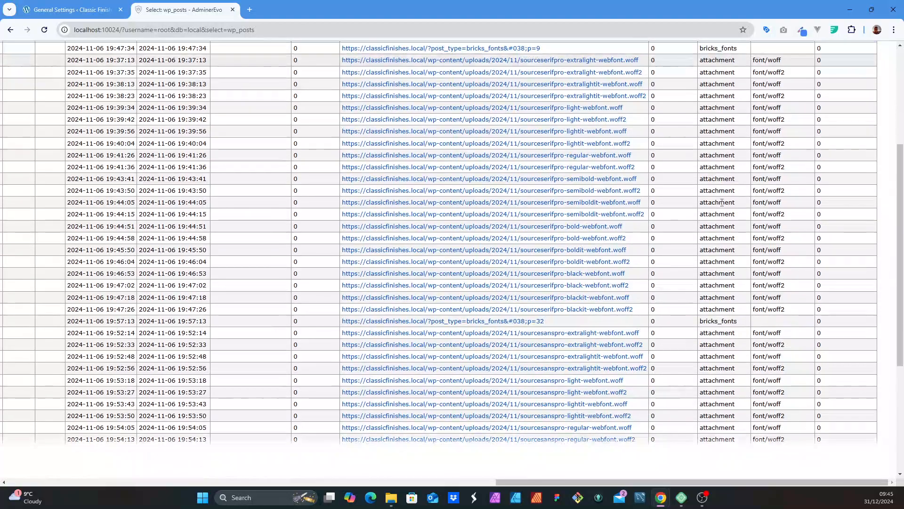
scroll(723, 333, down, 4)
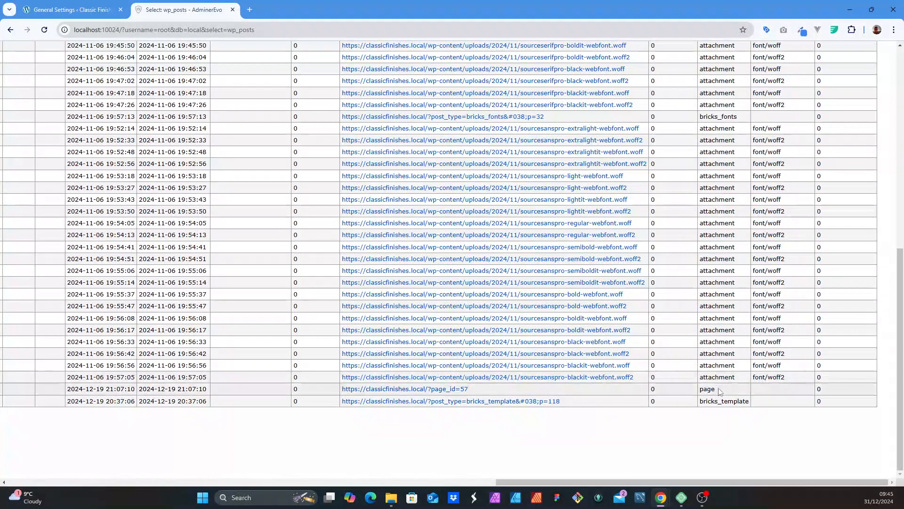
Examine the post_title and post_name columns of the wp_posts rows, from the last listed rows back to the first
drag(673, 482, 414, 485)
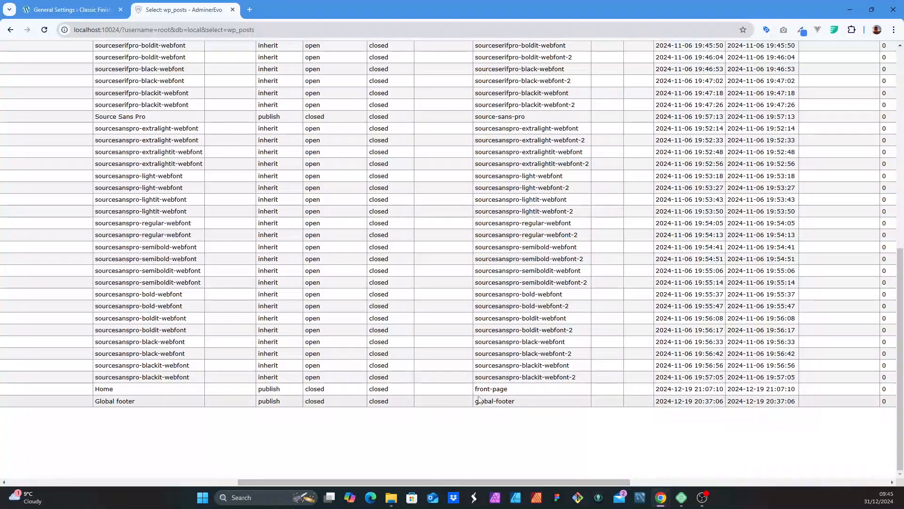
scroll(493, 378, up, 10)
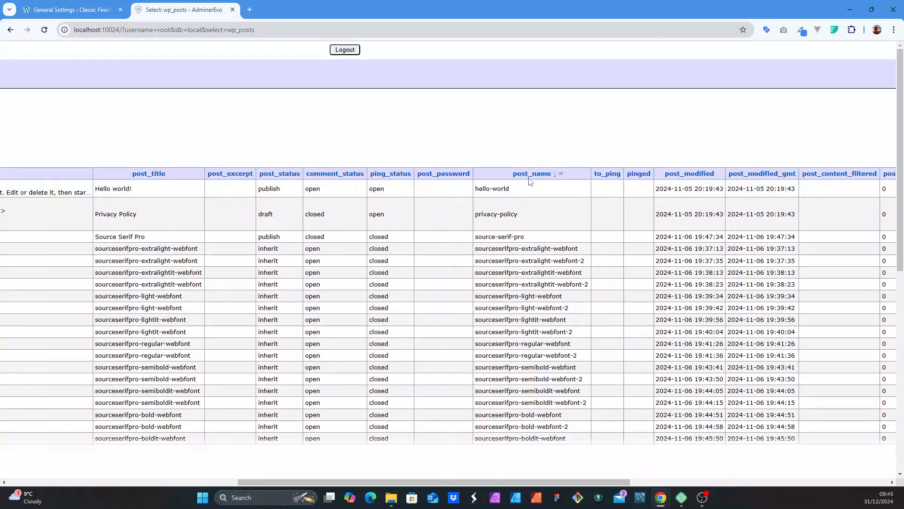
scroll(529, 185, down, 1)
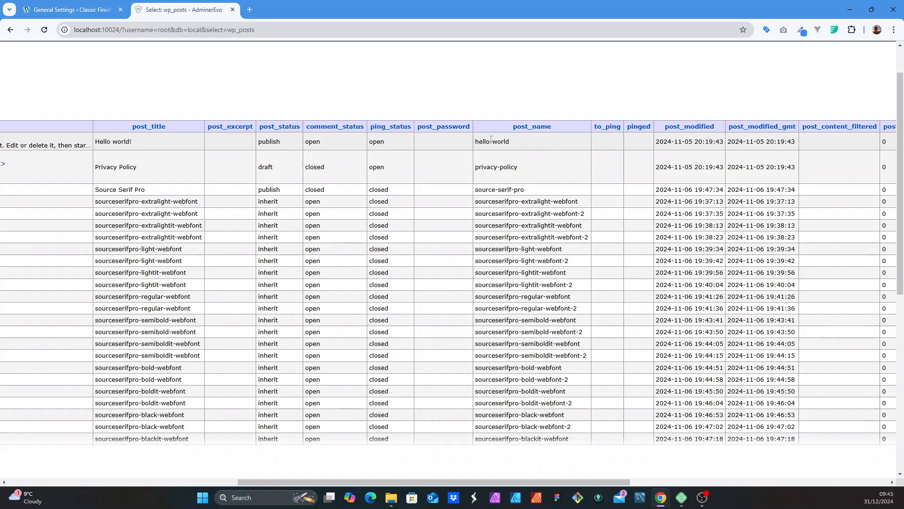
Switch to the WordPress admin, open the list of all pages and highlight the Front Page label beside Home
click(71, 10)
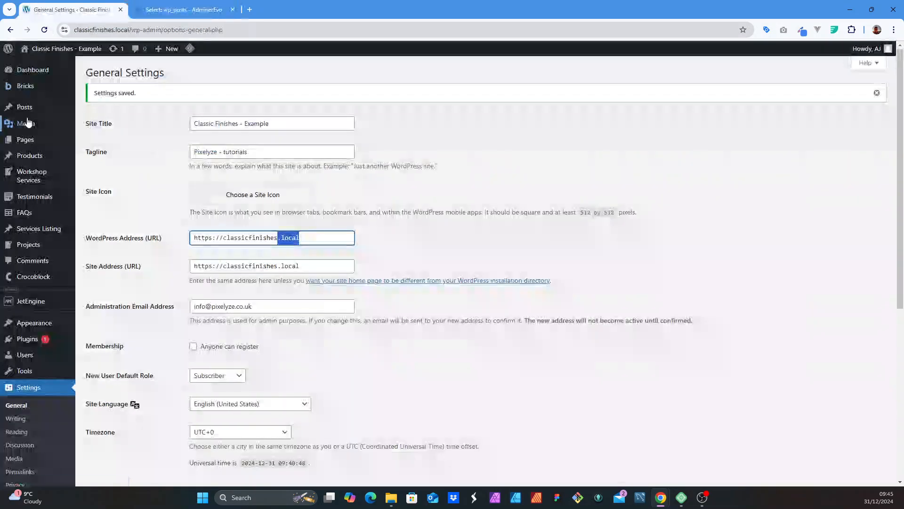
click(18, 141)
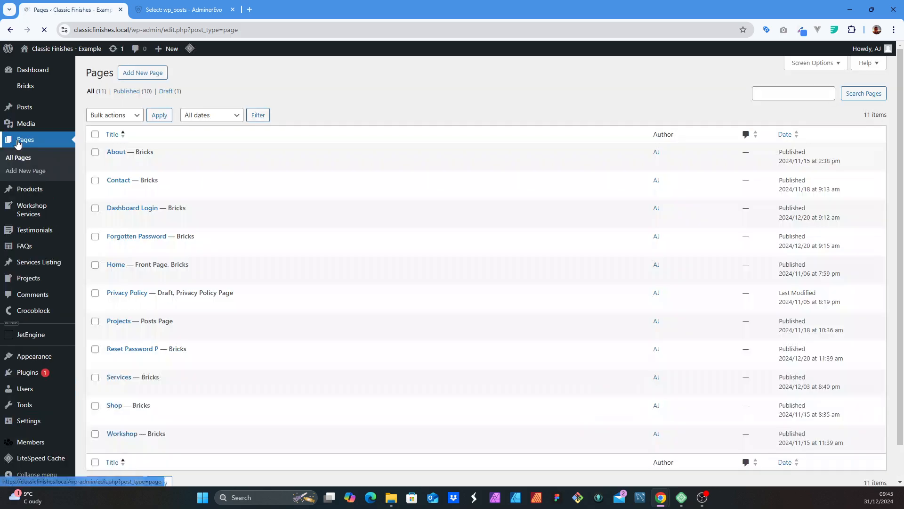
scroll(126, 221, down, 1)
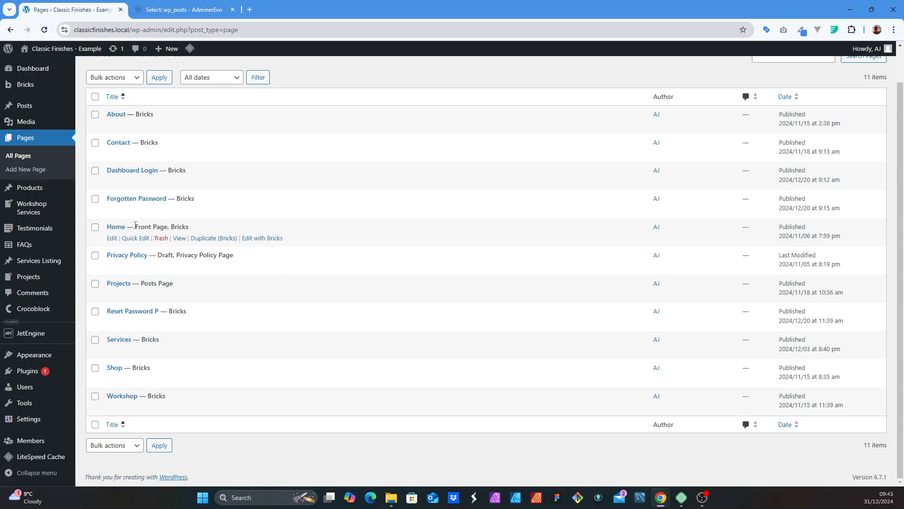
drag(135, 226, 166, 227)
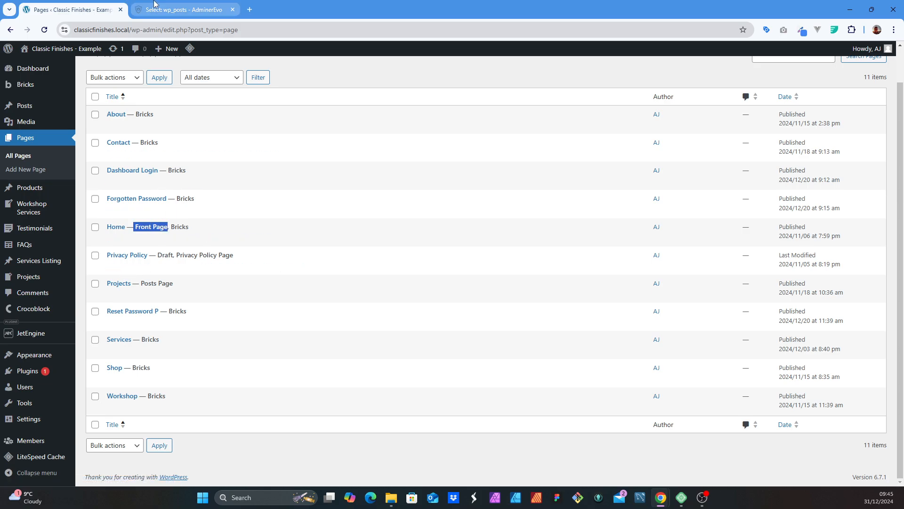
Compare the Home entry in the WordPress page list with the post_title and post_name of its row in AdminerEvo's wp_posts
click(184, 9)
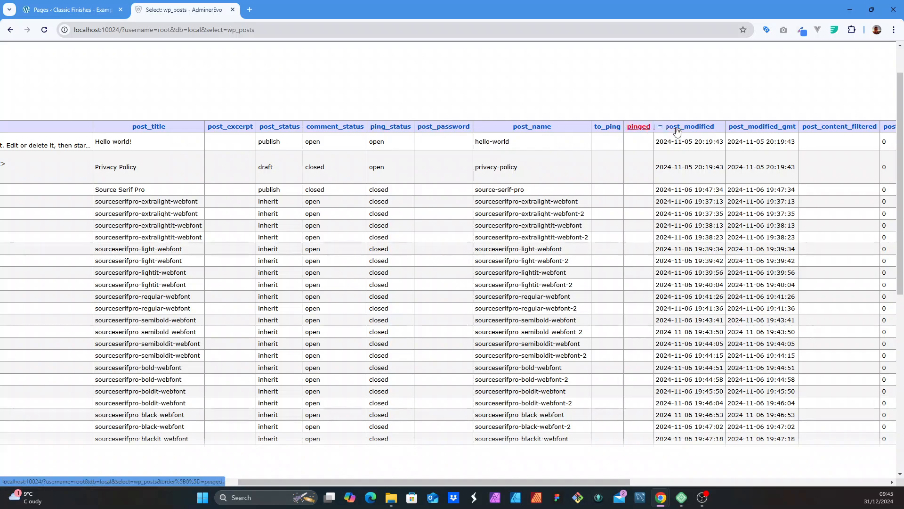
scroll(511, 142, down, 7)
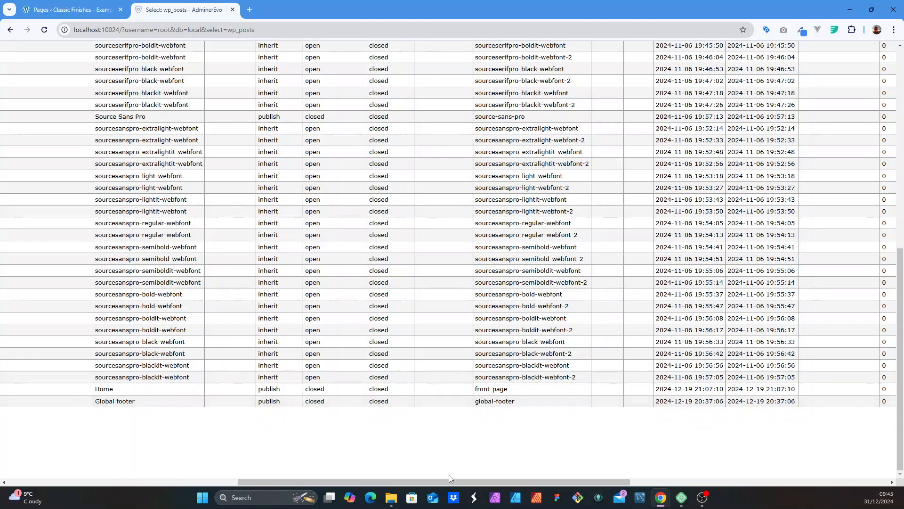
drag(451, 482, 303, 472)
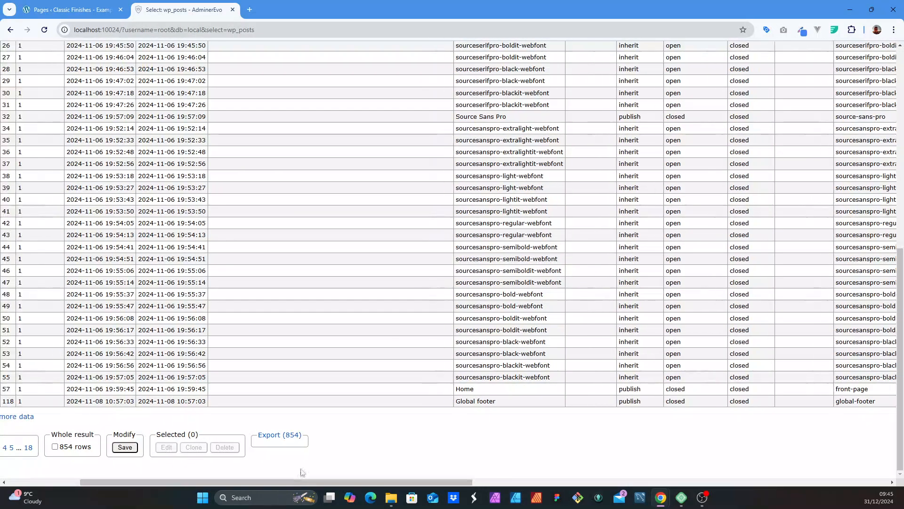
scroll(481, 196, up, 10)
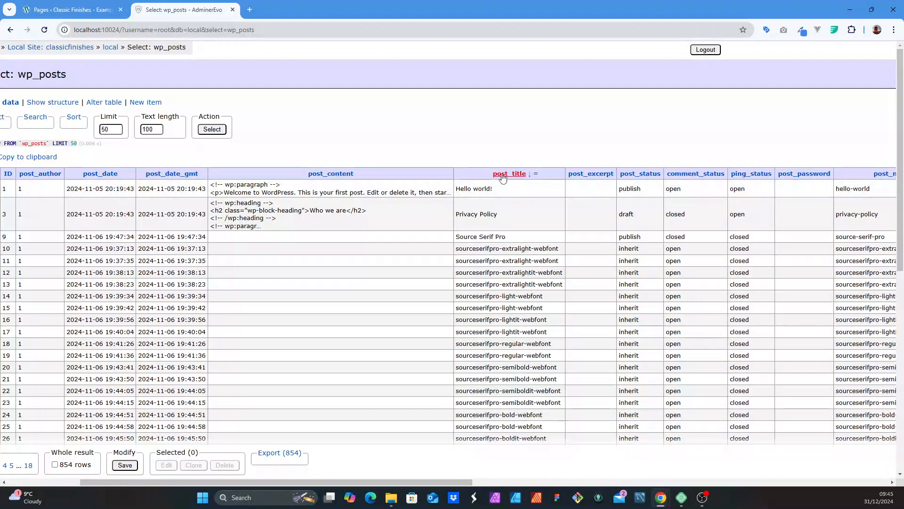
scroll(504, 179, down, 2)
click(105, 6)
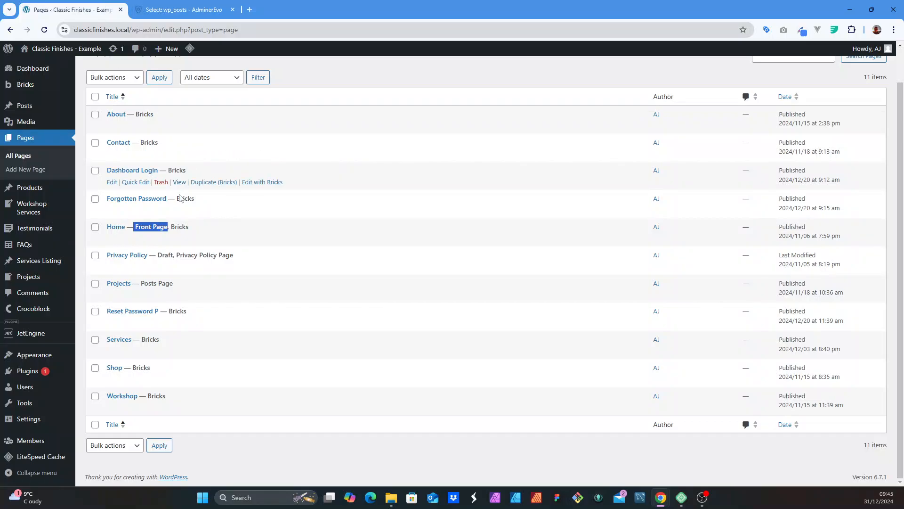
click(141, 9)
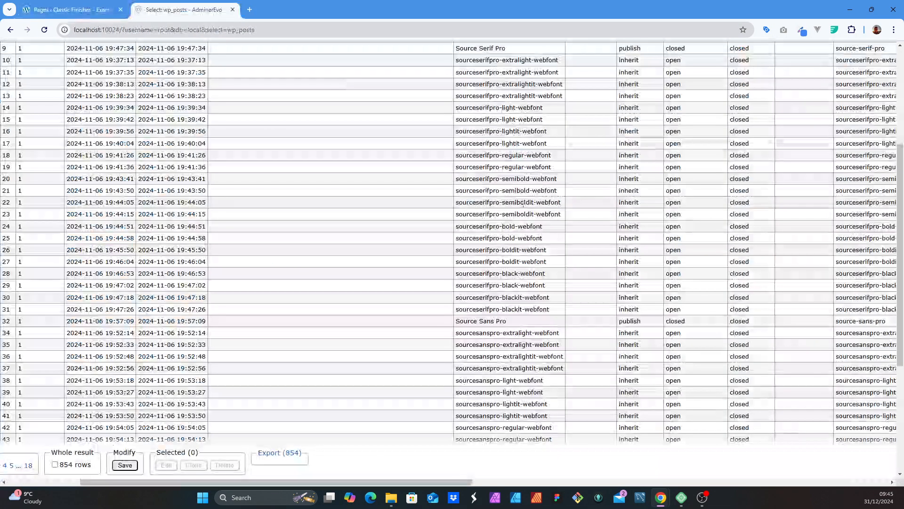
scroll(447, 329, down, 10)
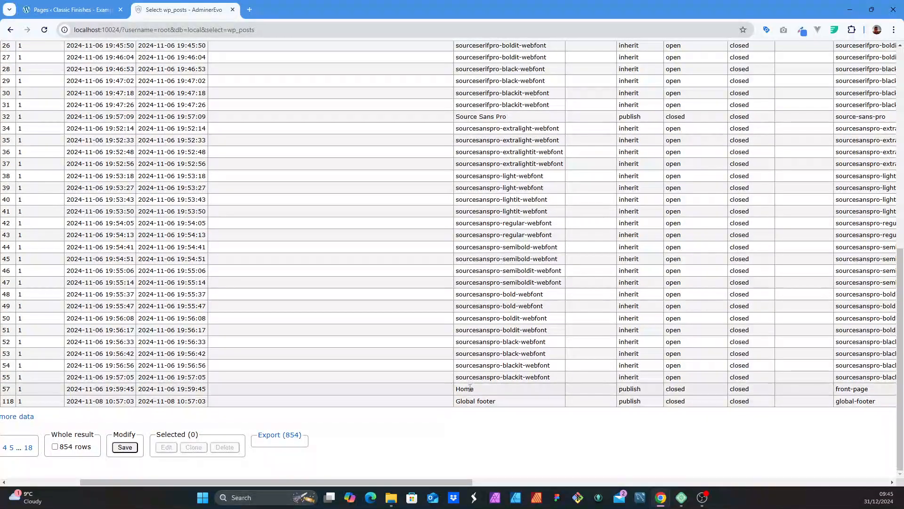
Examine the ID and post_author columns of wp_posts and highlight the ID of the Home row
drag(372, 482, 293, 485)
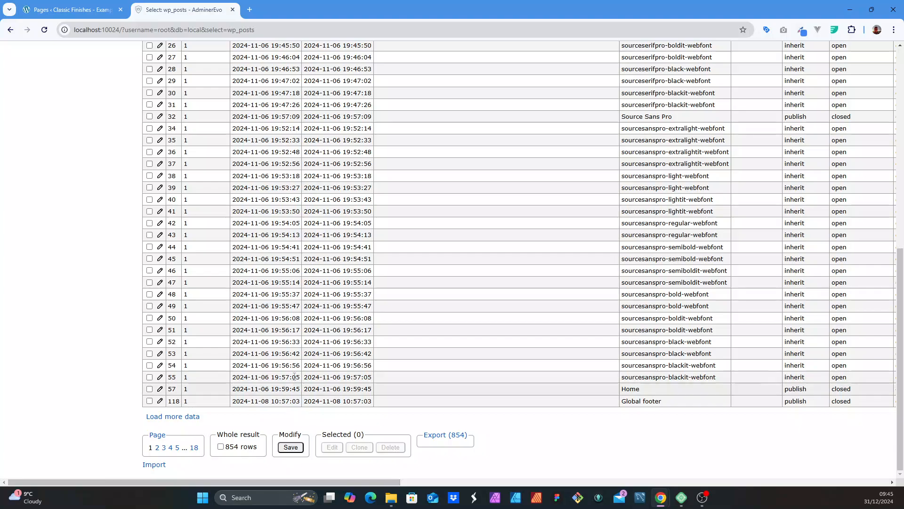
scroll(295, 386, up, 8)
scroll(295, 375, down, 1)
scroll(295, 375, down, 7)
scroll(172, 389, up, 8)
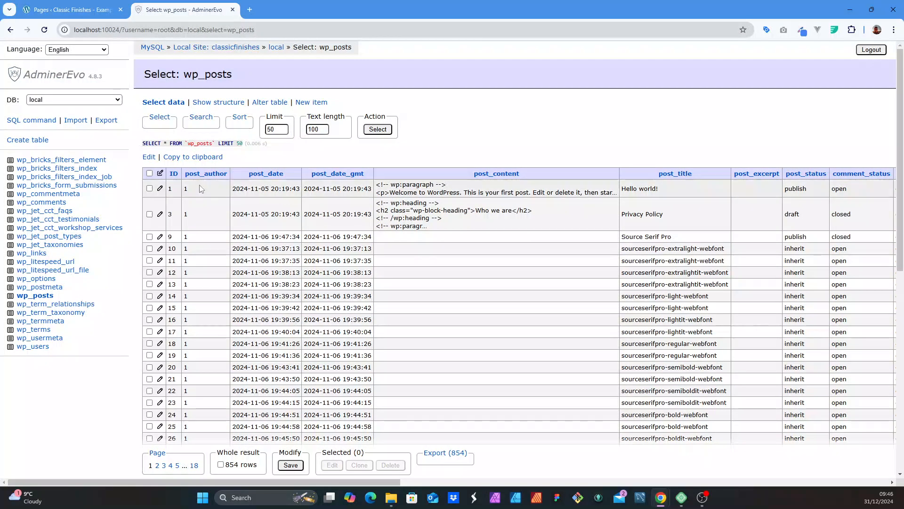
scroll(200, 194, down, 1)
scroll(200, 193, up, 1)
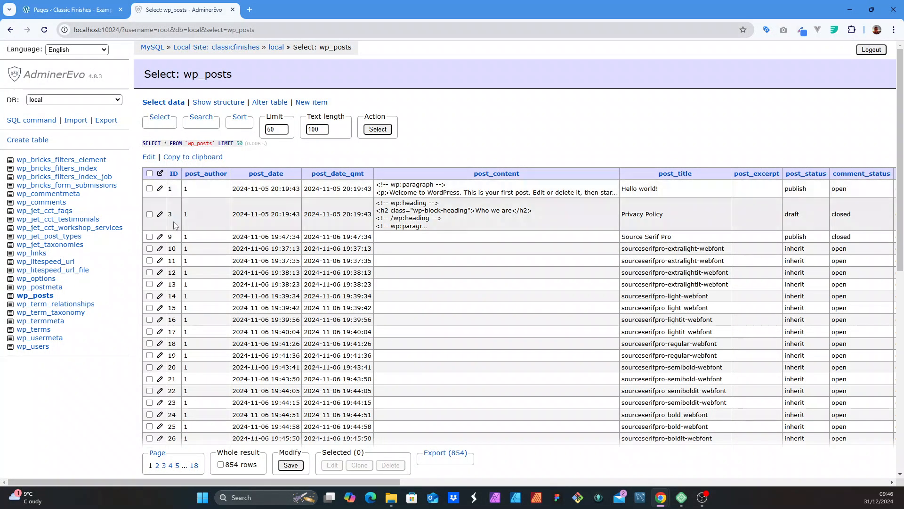
scroll(172, 226, down, 8)
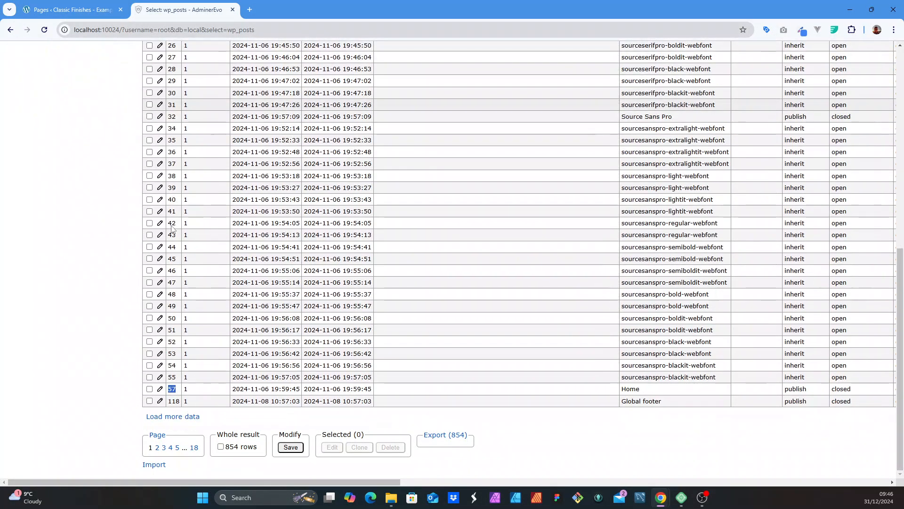
click(175, 389)
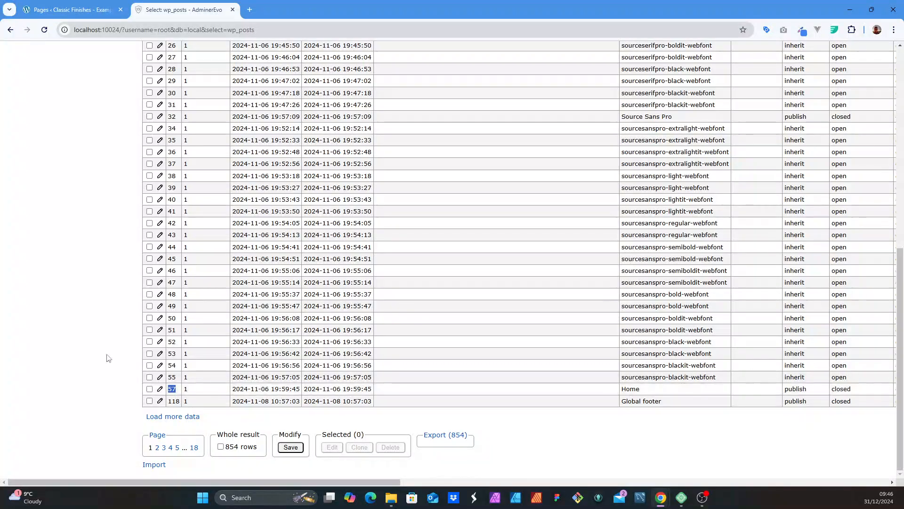
Open the wp_postmeta table's data and look through its post_id, meta_key and meta_value columns
scroll(107, 356, up, 10)
click(41, 287)
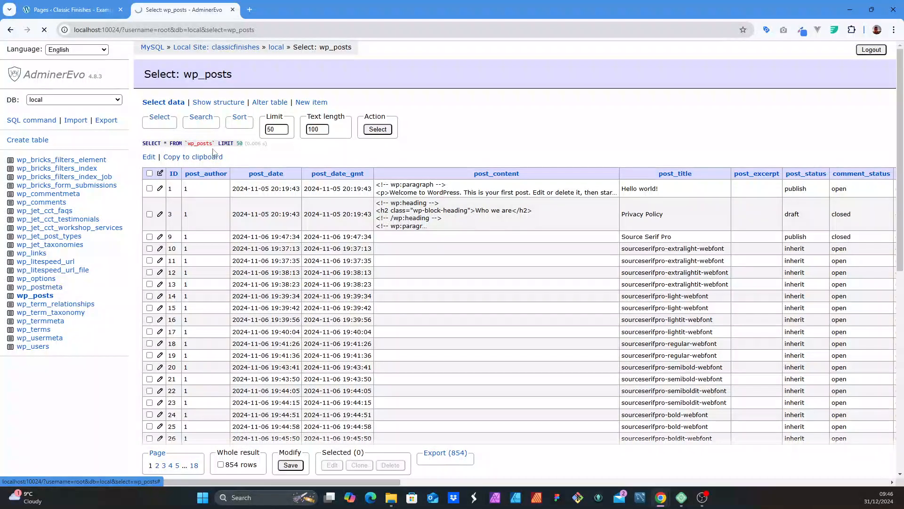
click(160, 104)
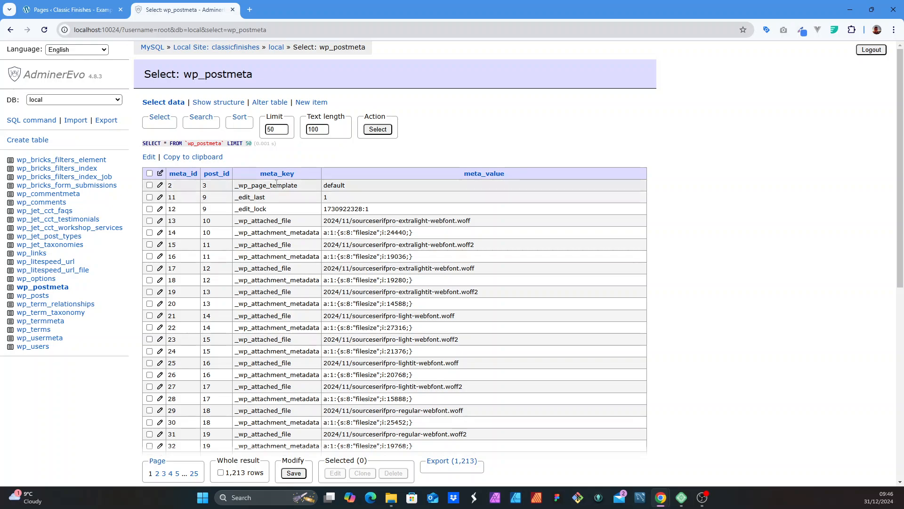
scroll(276, 197, down, 1)
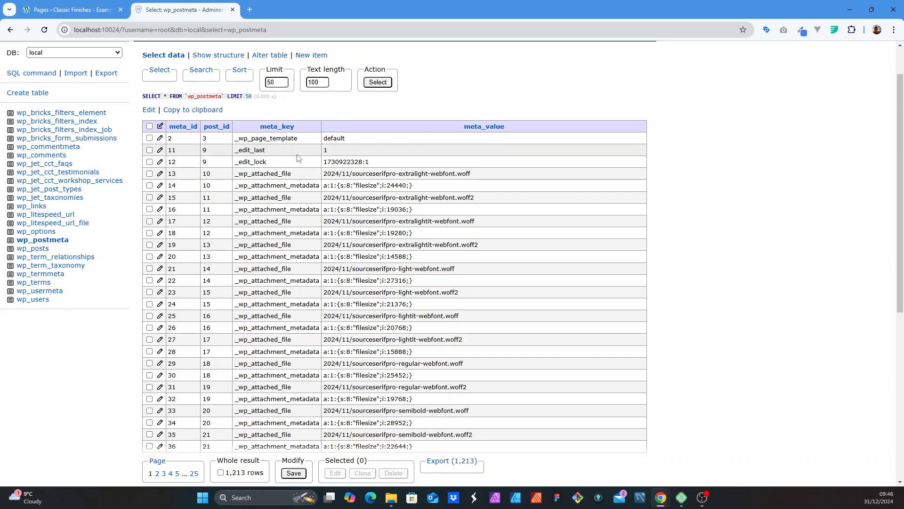
scroll(297, 158, down, 7)
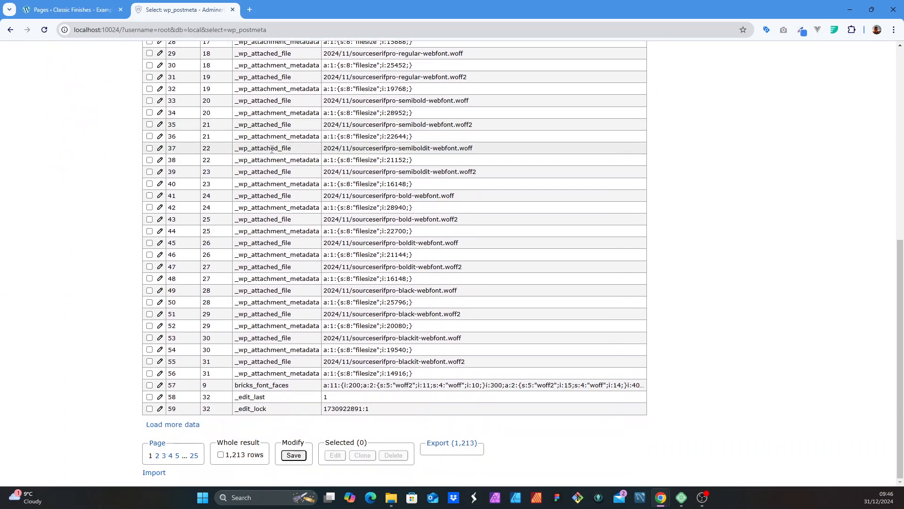
scroll(272, 149, up, 8)
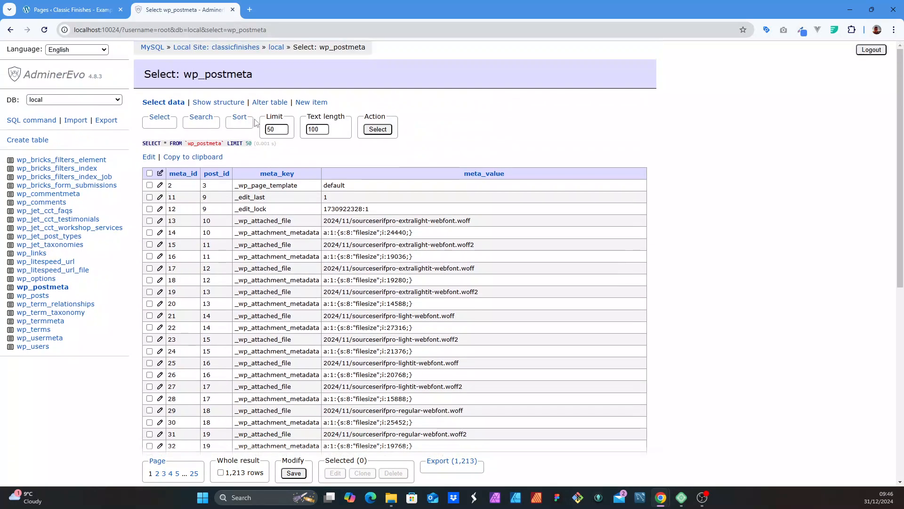
Filter the wp_postmeta rows to those whose post_id equals 57
click(218, 121)
click(217, 130)
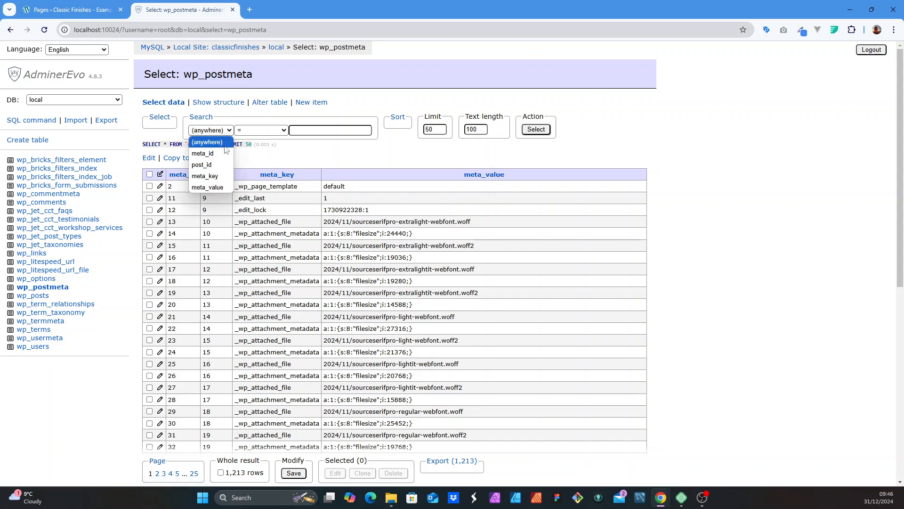
click(219, 164)
click(326, 126)
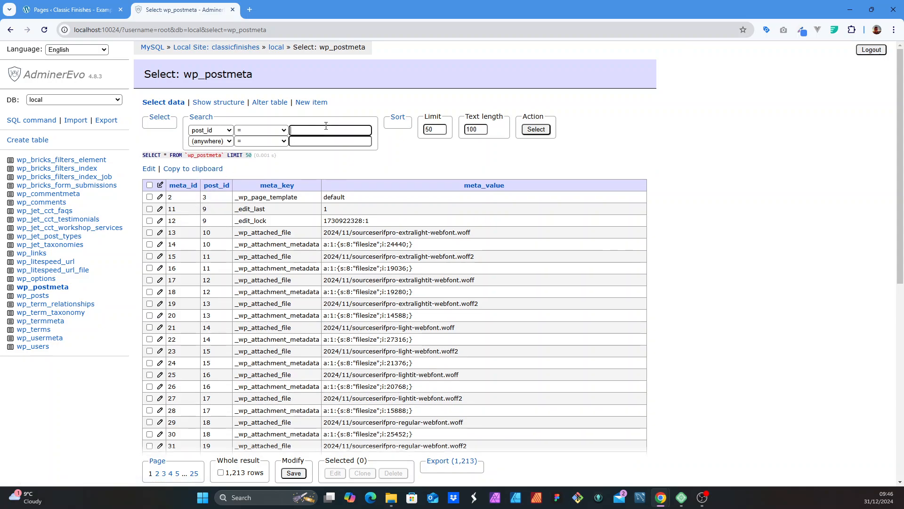
text(57)
click(536, 131)
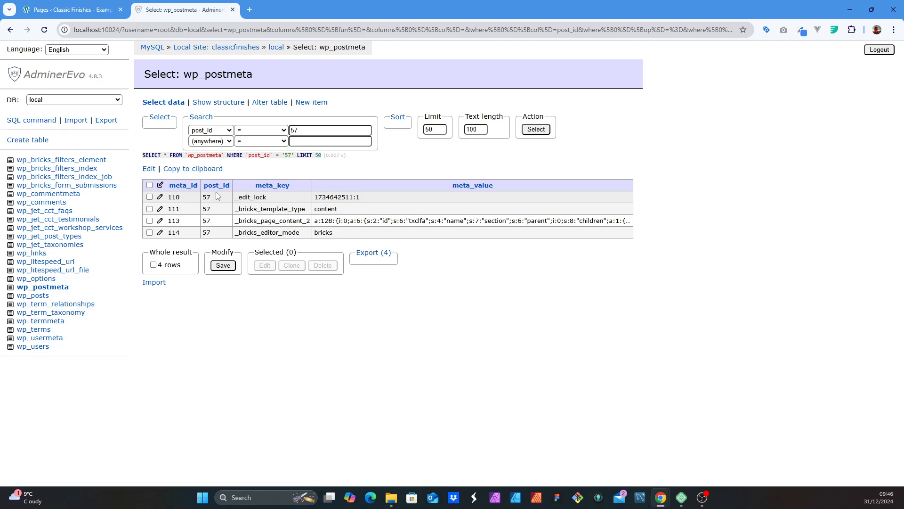
Open the Home page for editing in the WordPress admin and highlight the post ID in its URL
click(70, 9)
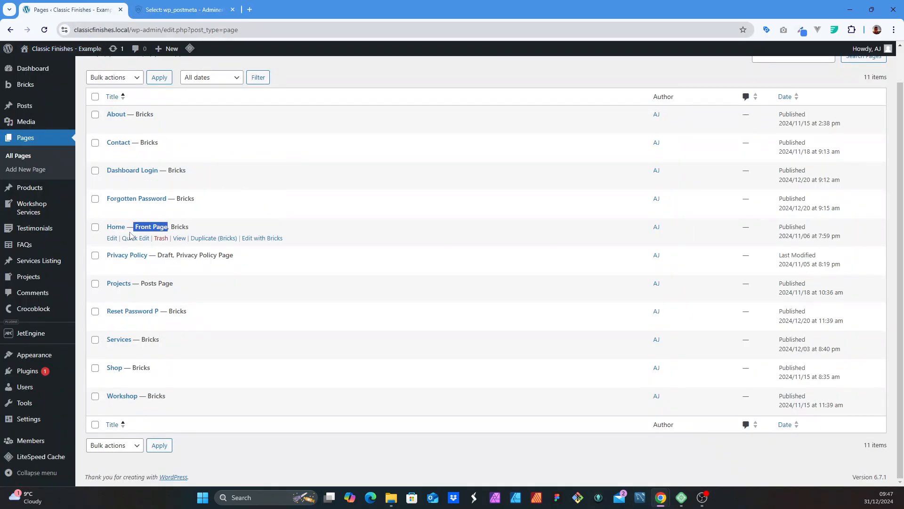
click(112, 239)
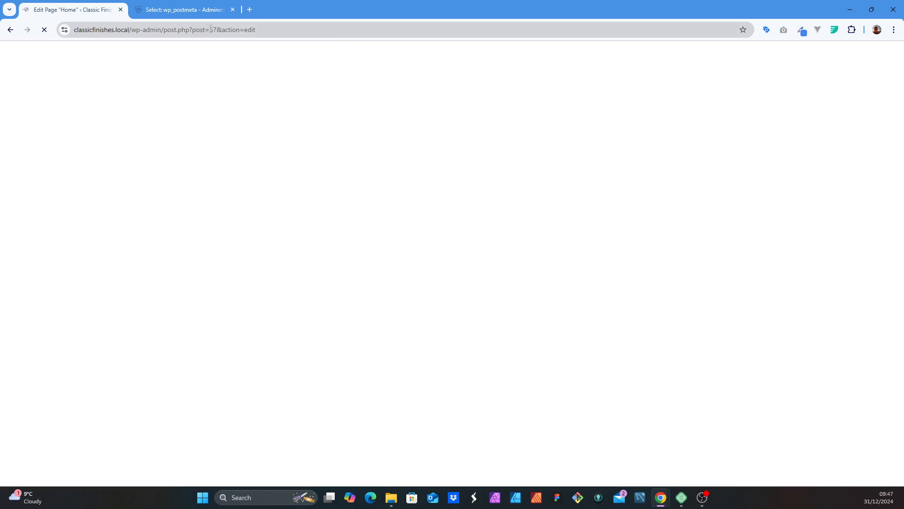
click(211, 29)
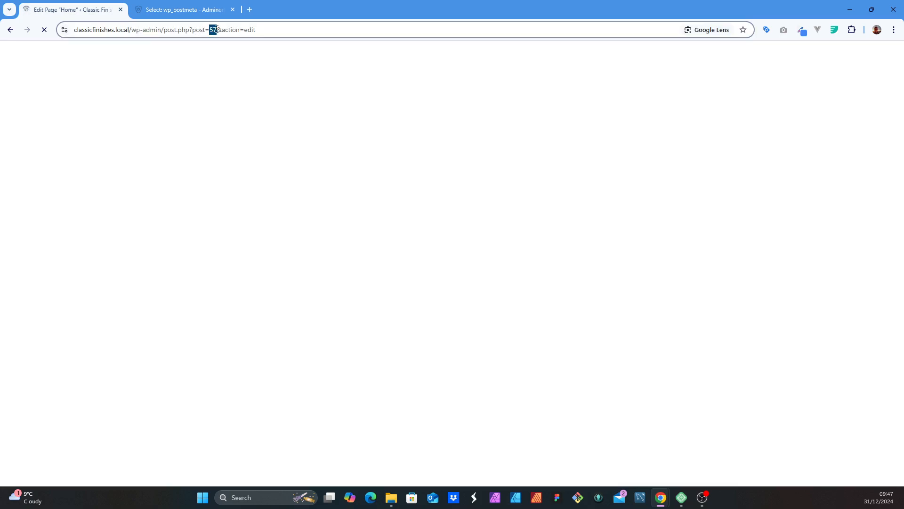
Return to AdminerEvo and examine the values of _edit_lock, _bricks_template_type and _bricks_page_content_2 in the filtered wp_postmeta rows
click(192, 8)
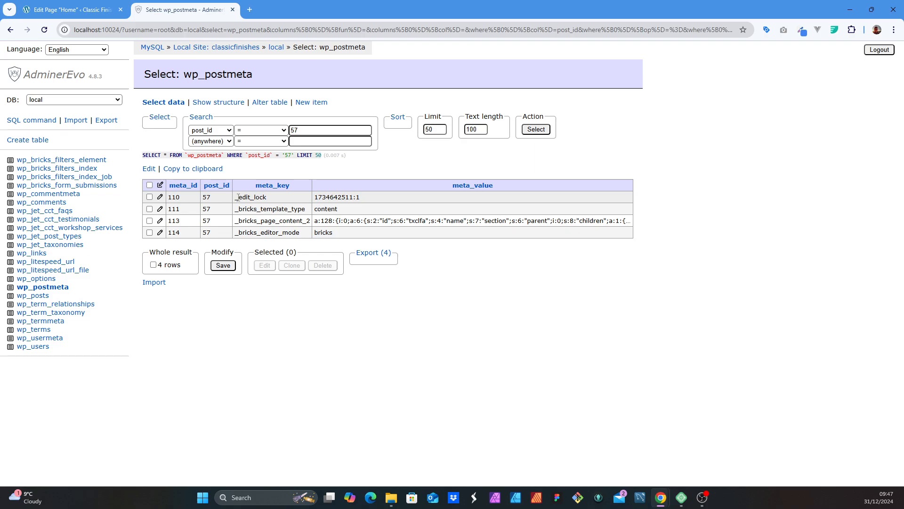
drag(248, 202, 267, 200)
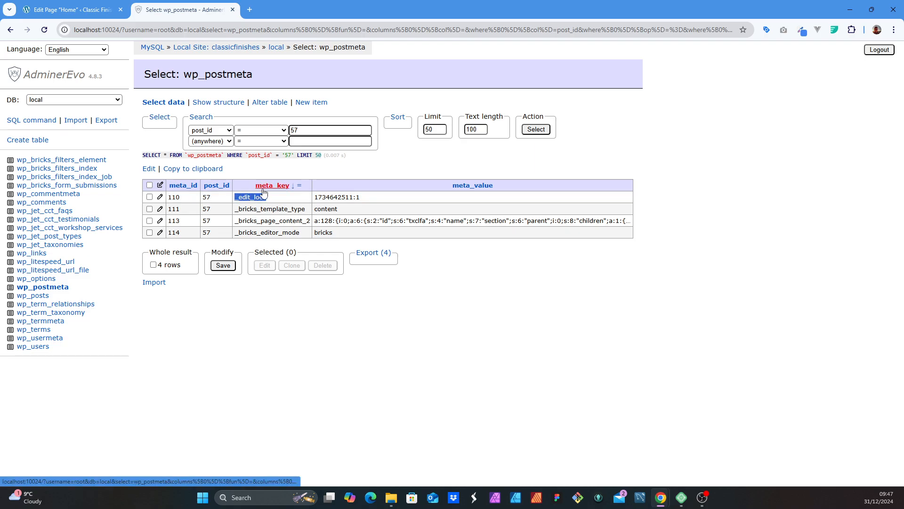
drag(362, 198, 314, 198)
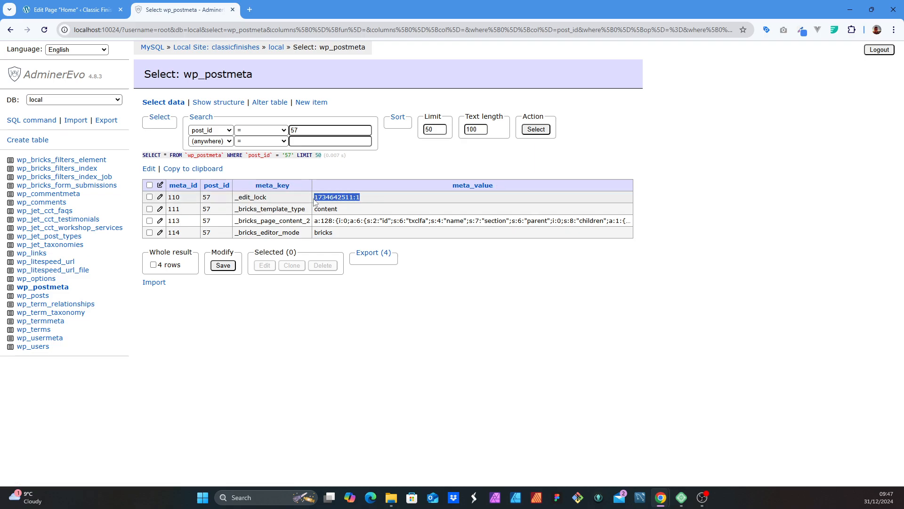
drag(244, 211, 342, 214)
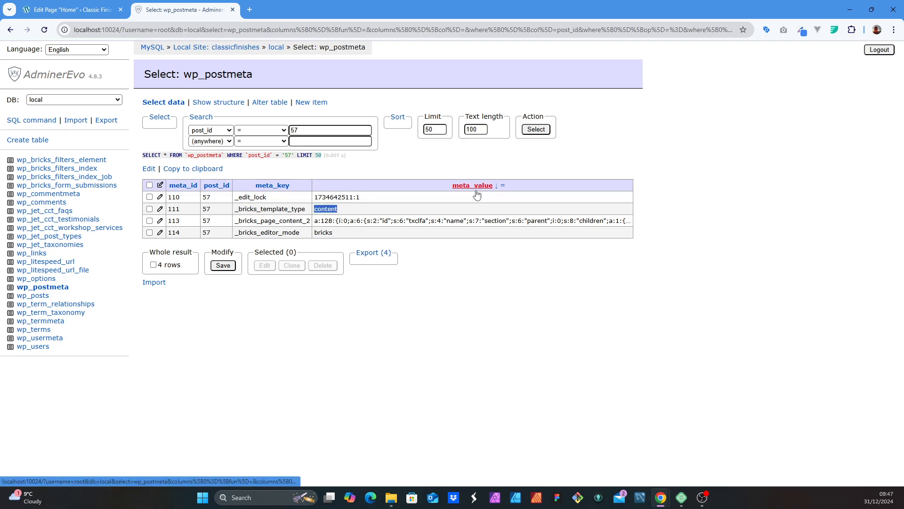
drag(237, 220, 586, 221)
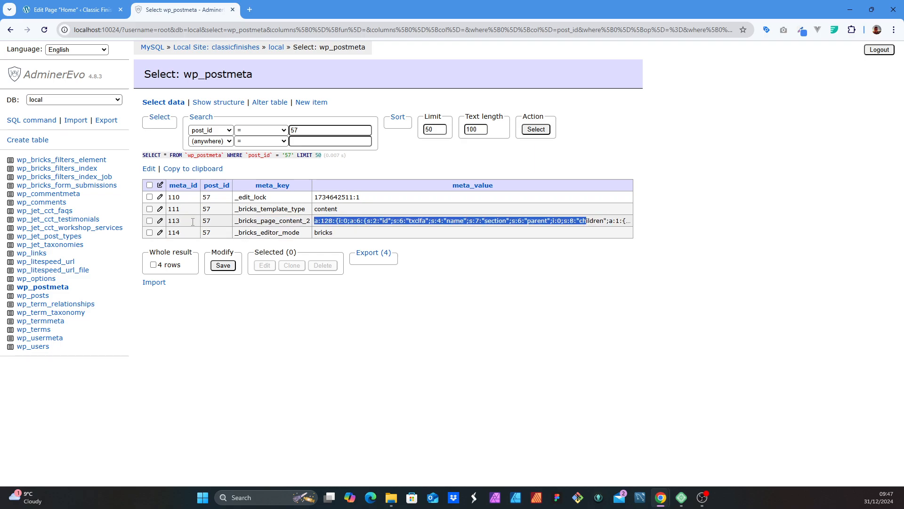
Open the _bricks_page_content_2 record for editing, enlarge its meta_value box and read the beginning of the serialized content
click(160, 221)
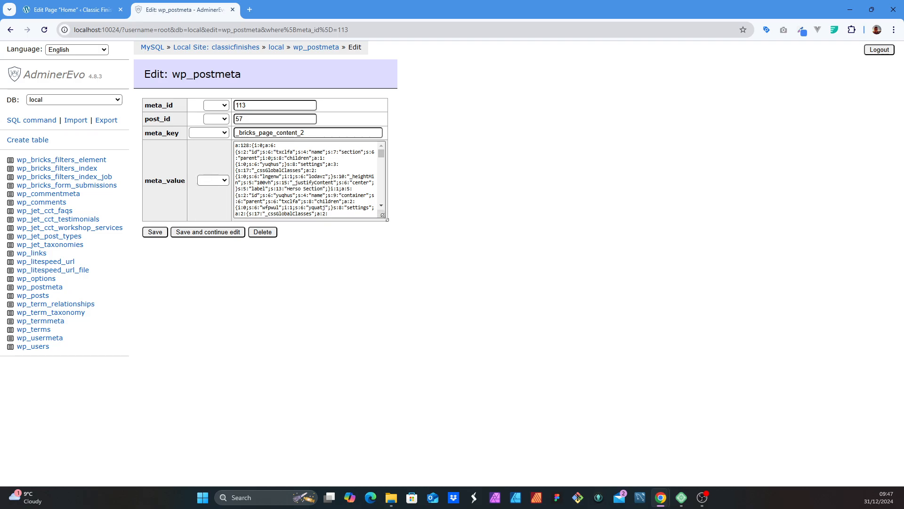
drag(382, 215, 621, 312)
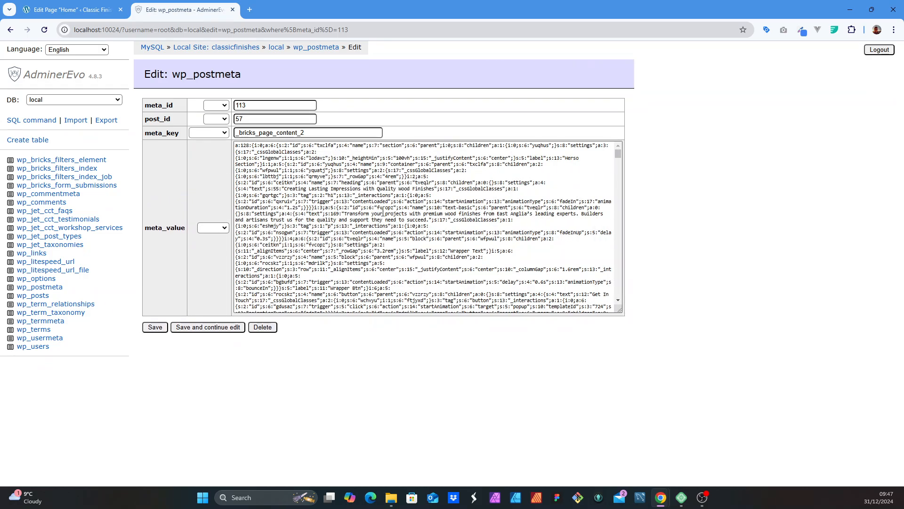
key(ctrl+plus)
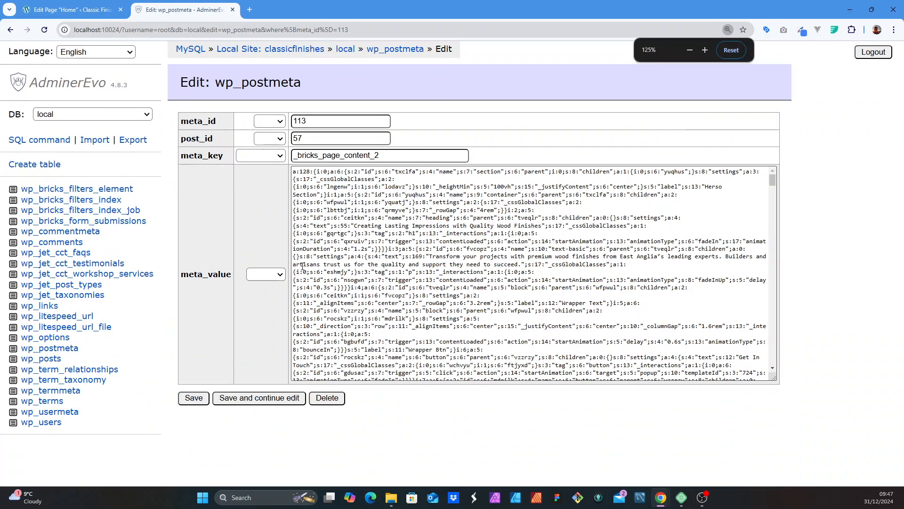
scroll(306, 267, down, 3)
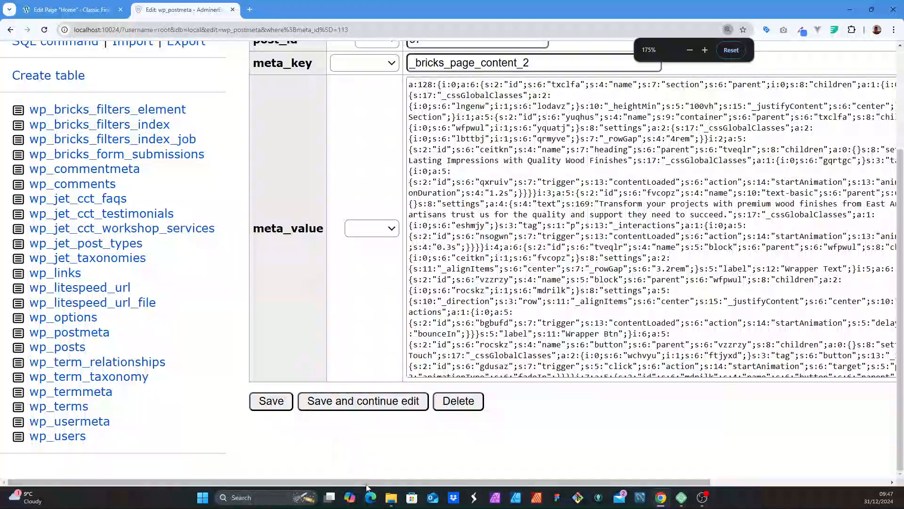
drag(383, 483, 562, 489)
scroll(441, 301, up, 2)
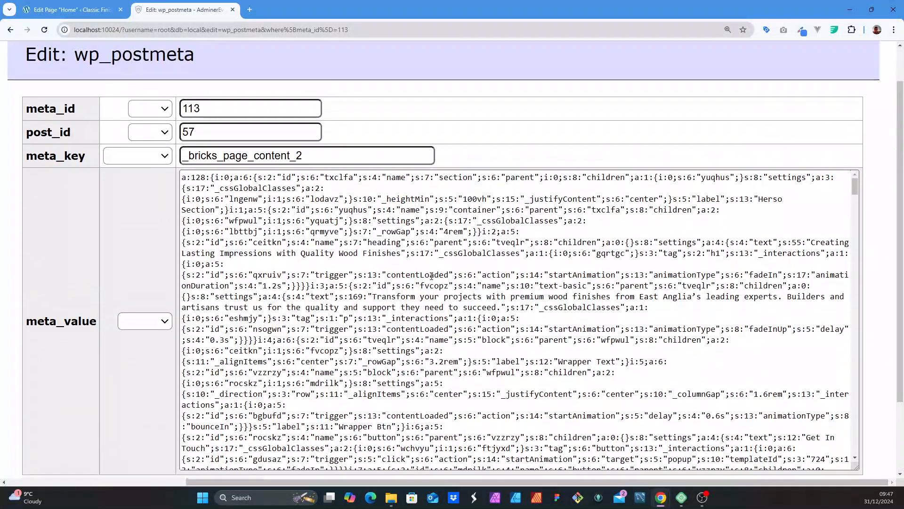
key(ctrl+plus)
scroll(306, 300, down, 2)
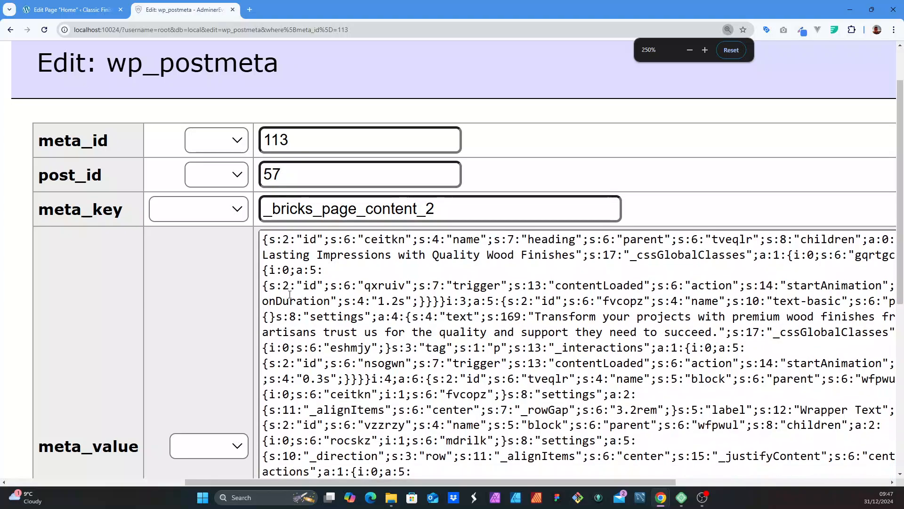
scroll(306, 300, up, 1)
scroll(306, 300, up, 3)
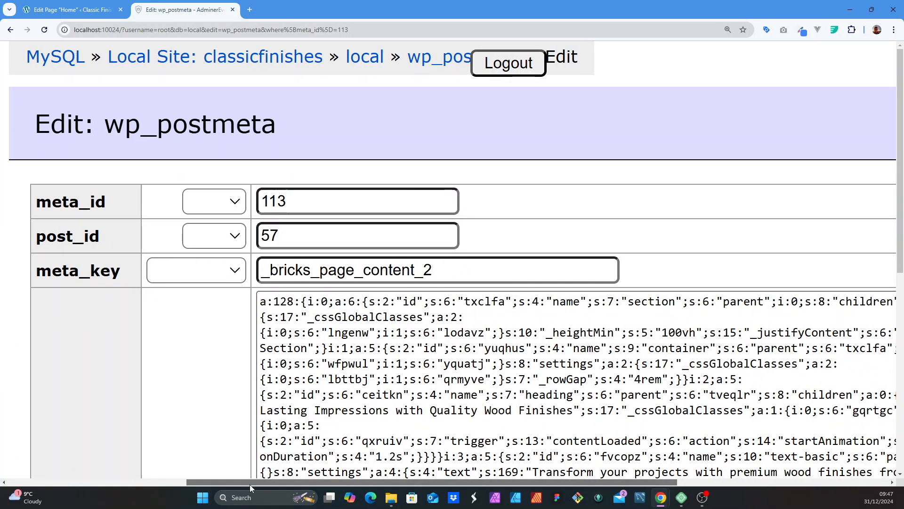
drag(250, 484, 343, 493)
scroll(377, 163, down, 1)
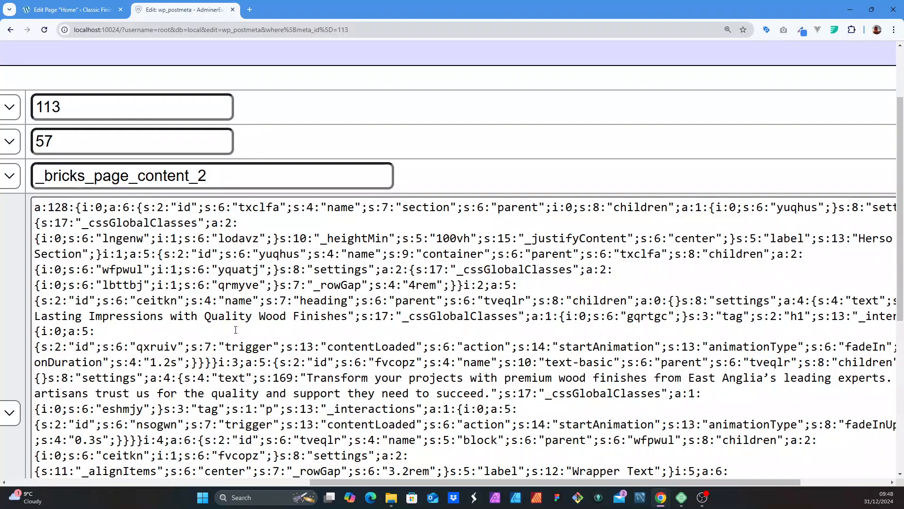
Look through the rest of the _bricks_page_content_2 meta_value down to its end
key(ctrl+minus)
key(ctrl+minus)
key(ctrl+minus)
key(ctrl+minus)
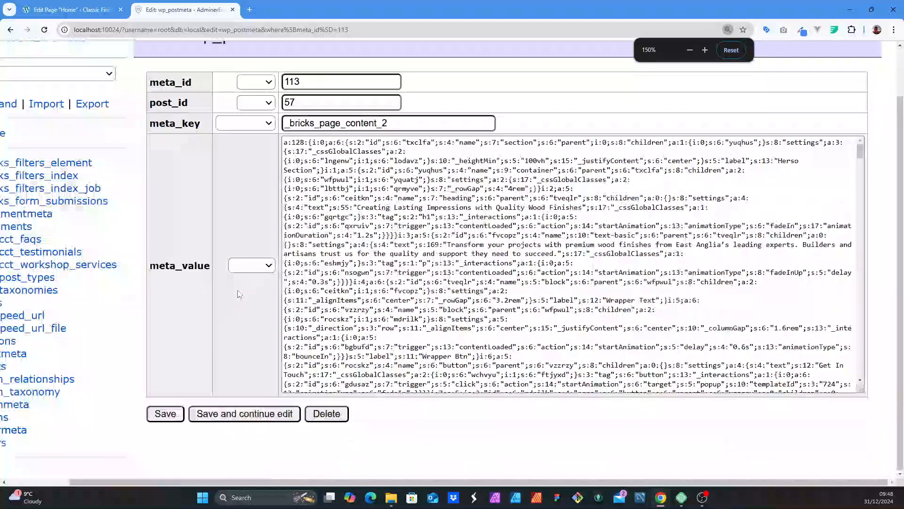
key(ctrl+minus)
key(ctrl+minus)
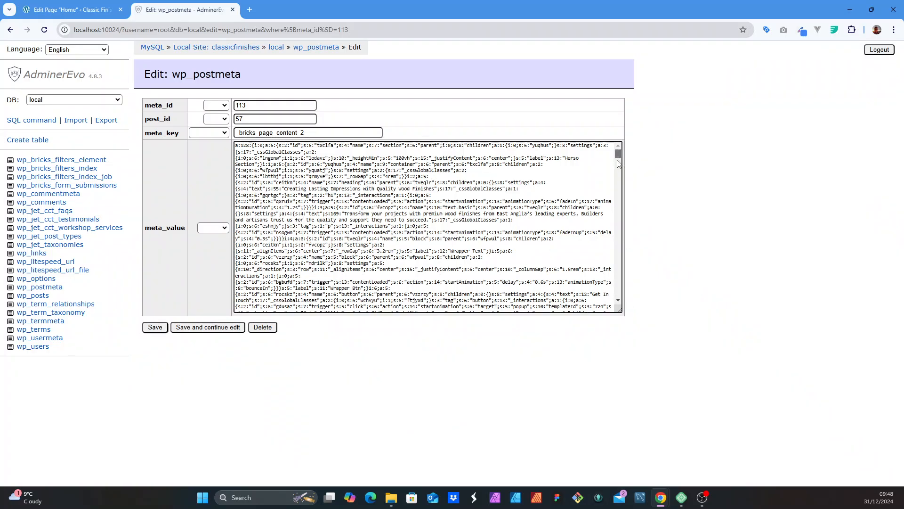
scroll(619, 176, down, 6)
drag(618, 172, 622, 300)
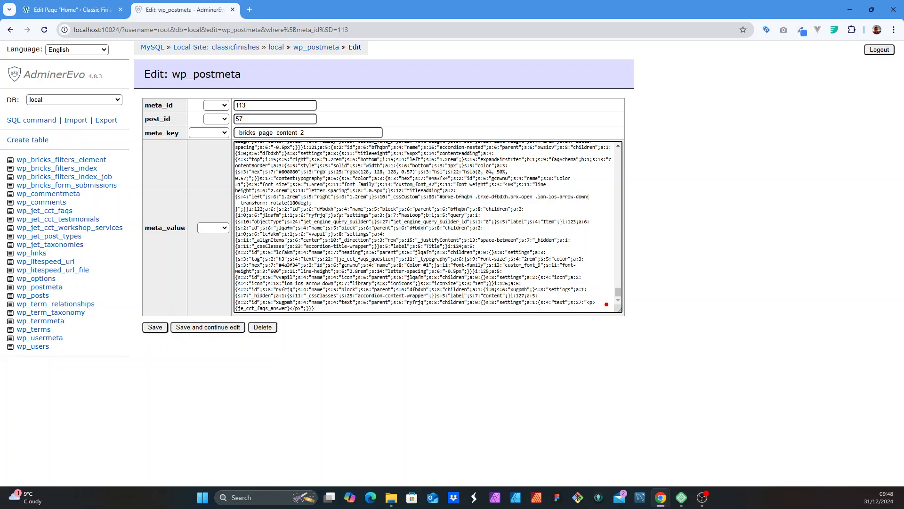
Examine the final elements in the meta_value text, including the nested accordion settings and the FAQ question and answer tags
key(ctrl+plus)
key(ctrl+plus)
key(ctrl+plus)
key(ctrl+plus)
key(ctrl+plus)
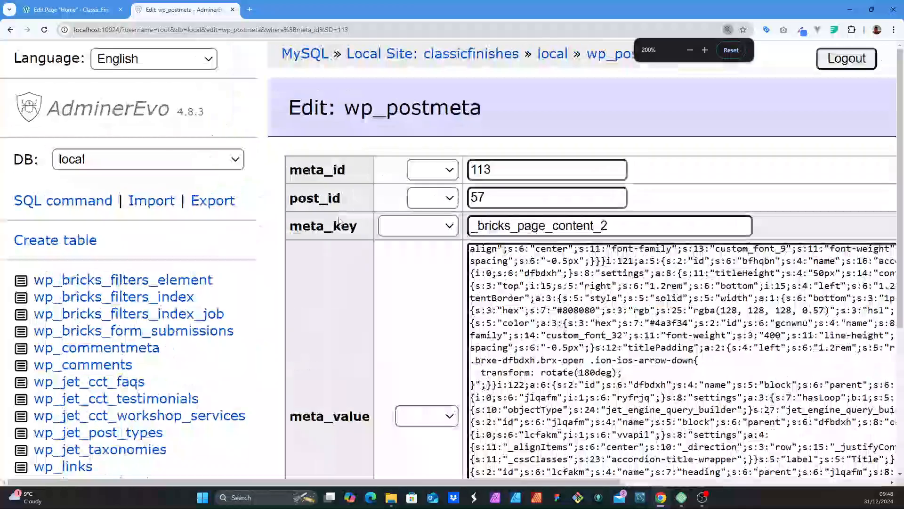
scroll(426, 242, down, 5)
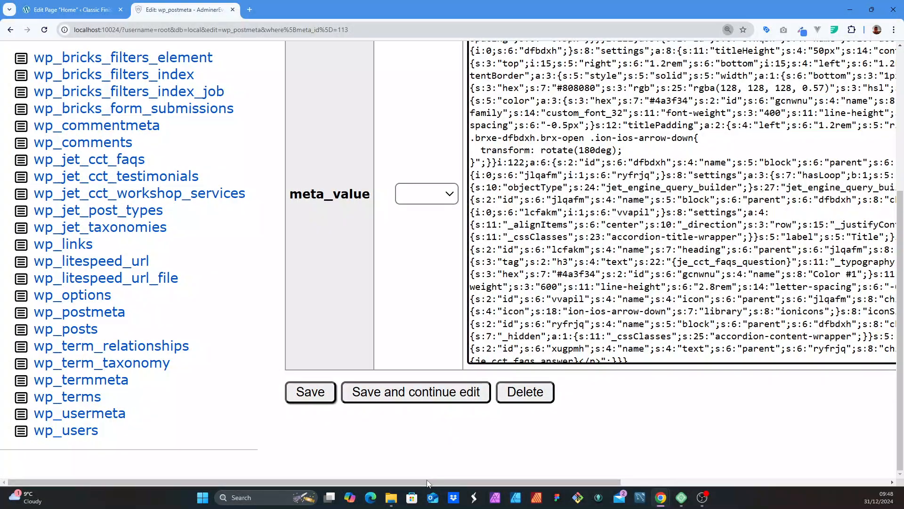
drag(465, 482, 721, 485)
scroll(371, 278, up, 2)
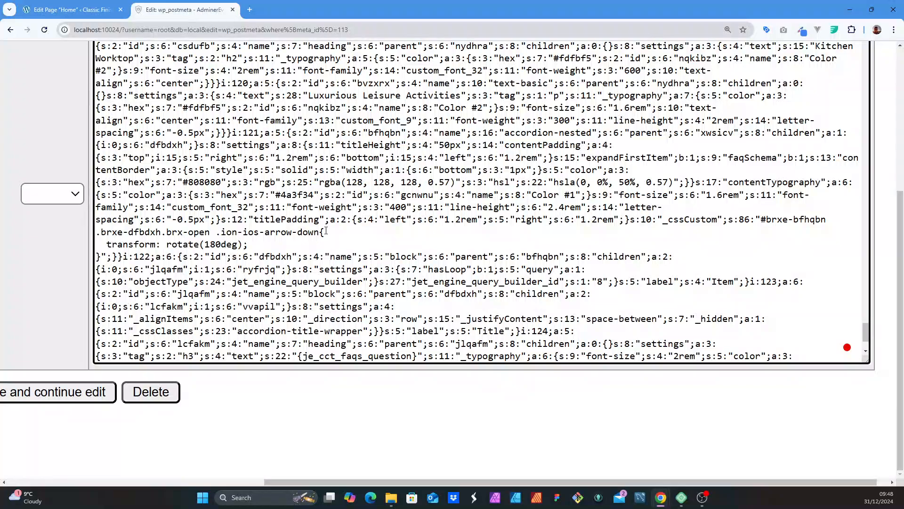
scroll(327, 230, up, 1)
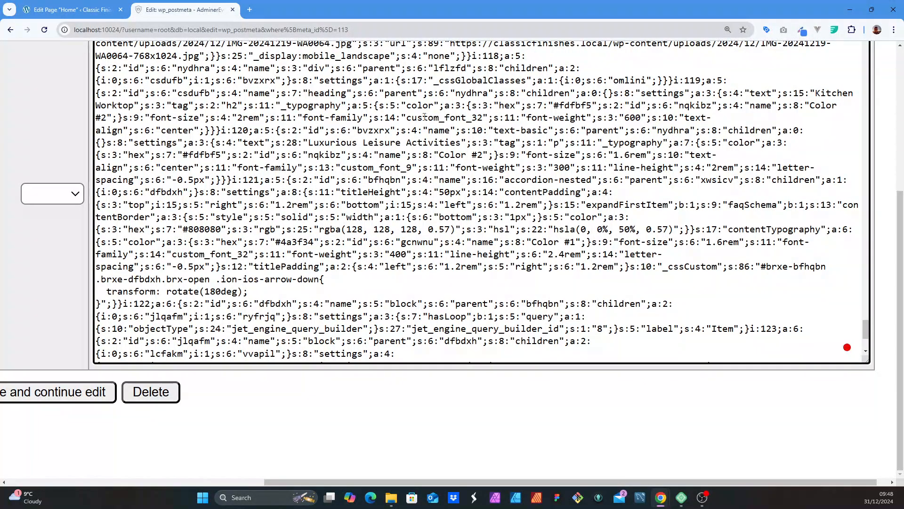
scroll(394, 131, down, 3)
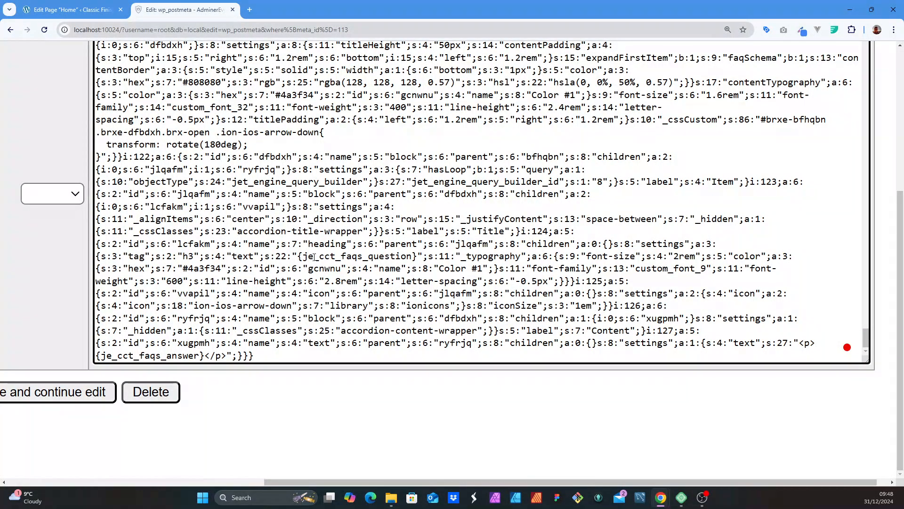
Go back to the filtered wp_postmeta rows and examine the _bricks_editor_mode value
key(ctrl+minus)
key(ctrl+minus)
key(ctrl+minus)
key(ctrl+minus)
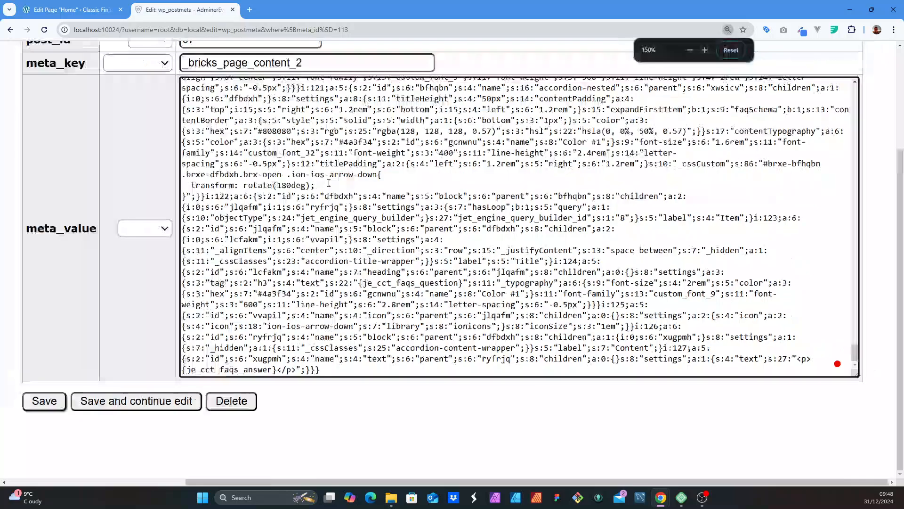
key(ctrl+minus)
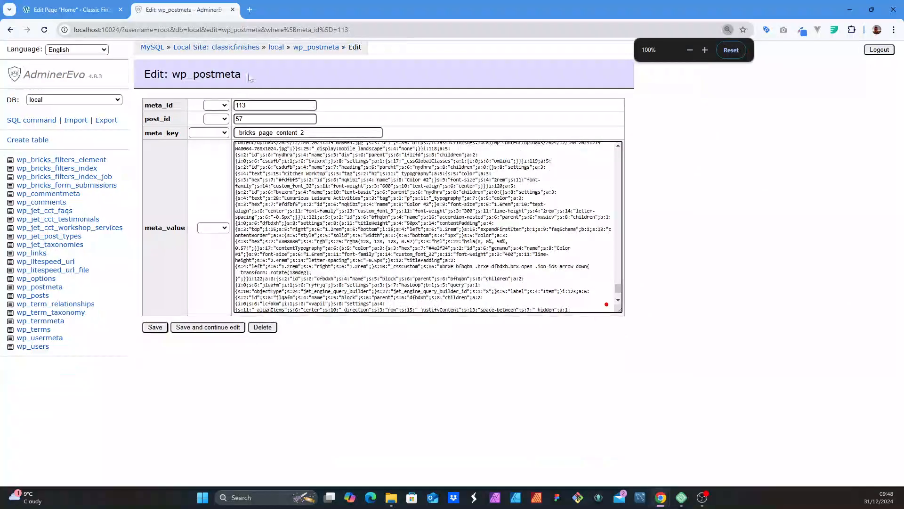
click(11, 33)
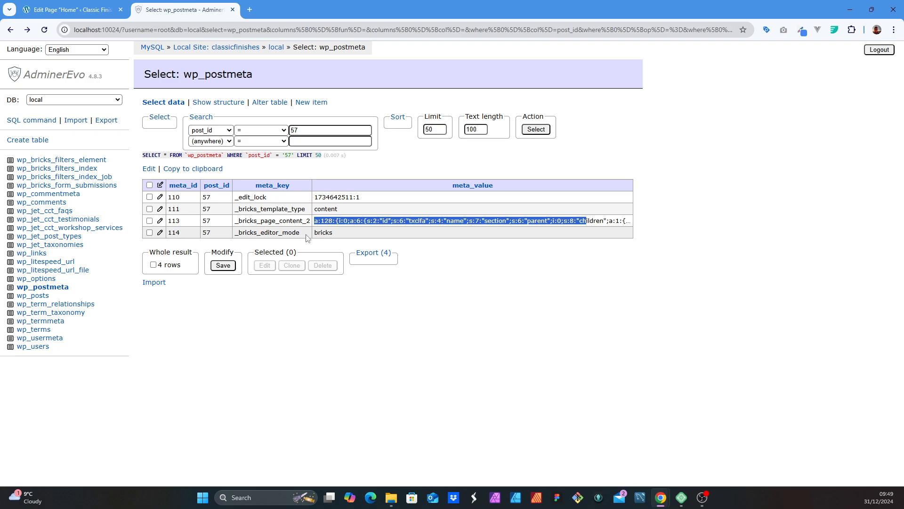
click(328, 232)
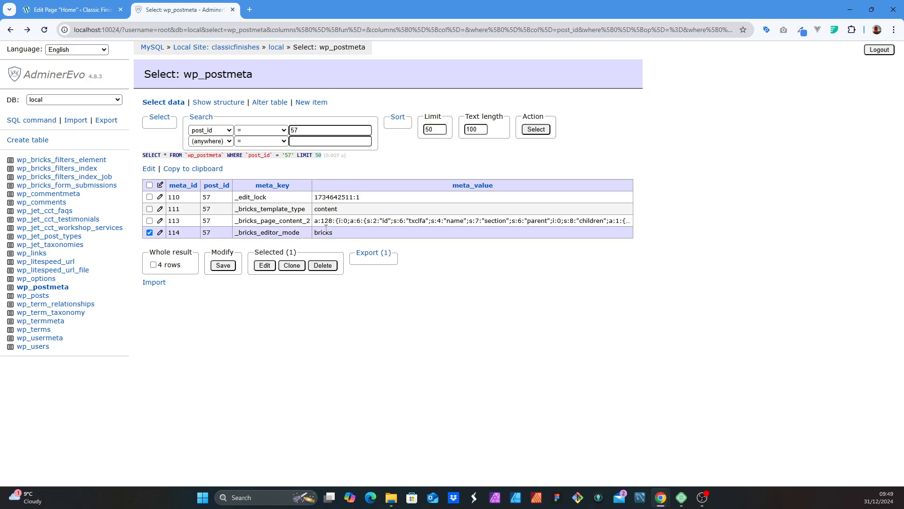
click(149, 232)
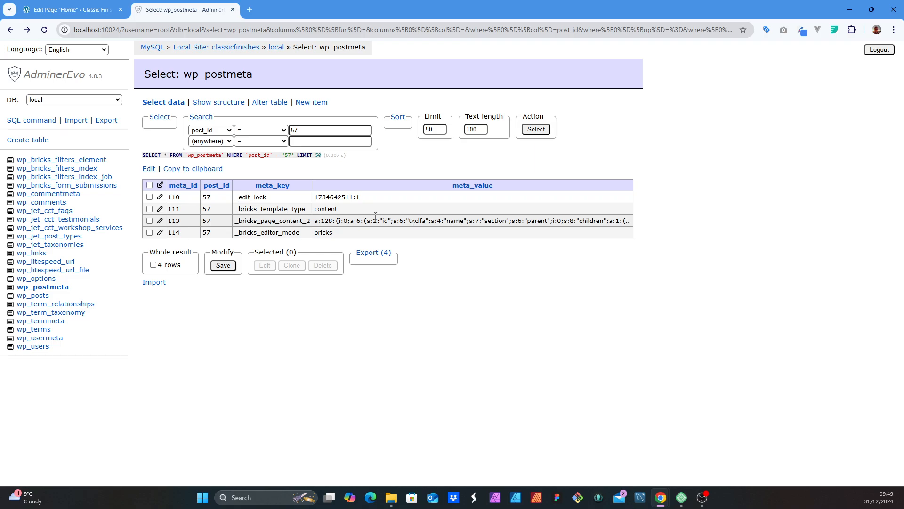
Leave the Home page editor for the WordPress Pages list, and open the wp_posts table's data in AdminerEvo
click(70, 9)
click(14, 56)
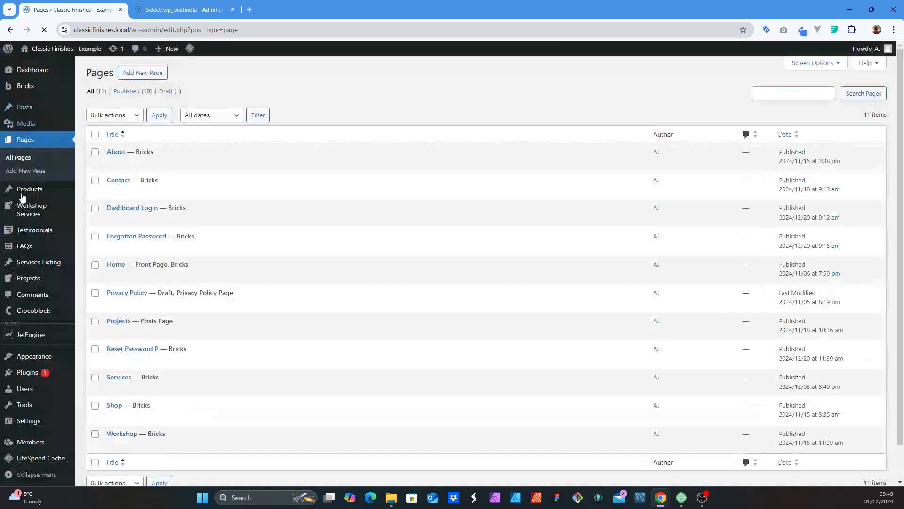
click(183, 9)
click(40, 298)
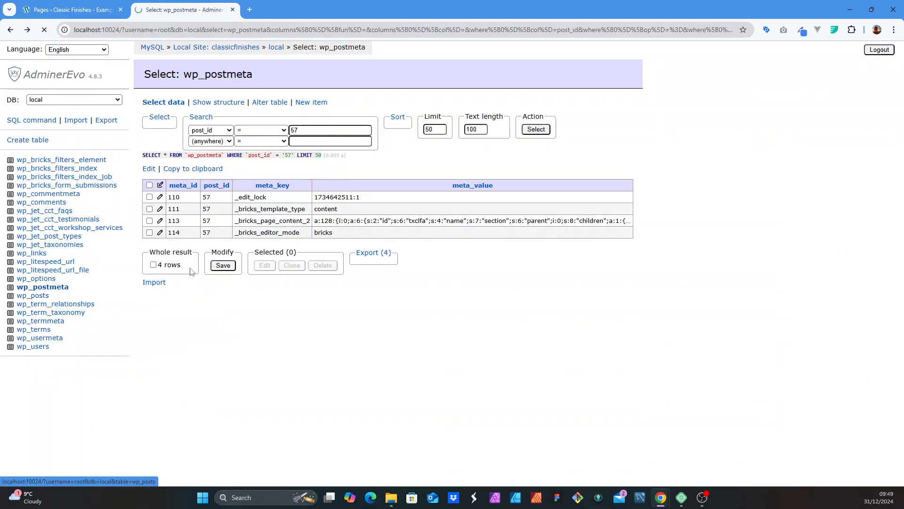
click(160, 104)
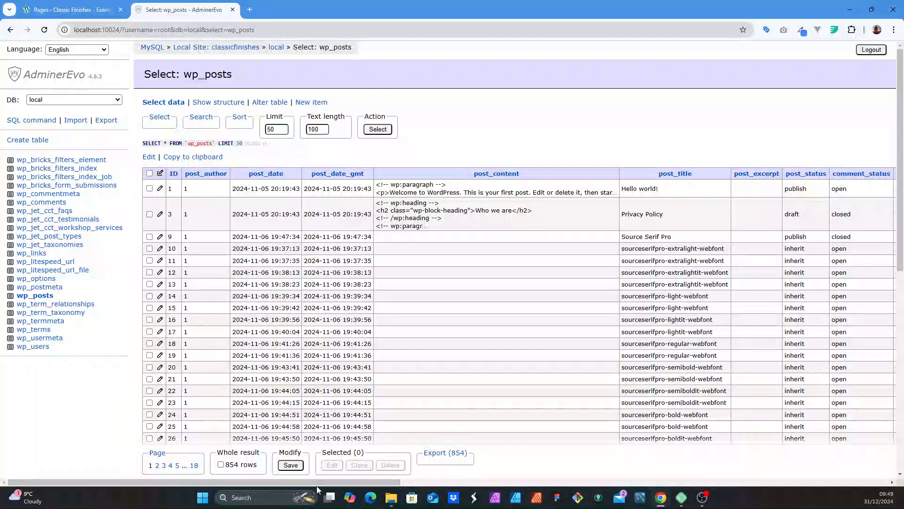
Examine the wp_posts date and post_content columns and highlight the wp:paragraph comment in the "Hello world!" row
drag(328, 481, 291, 484)
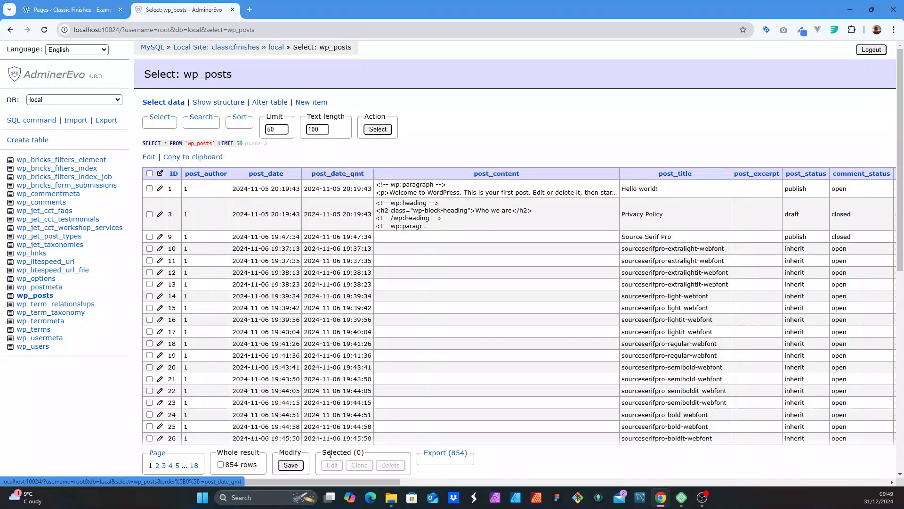
drag(224, 483, 315, 471)
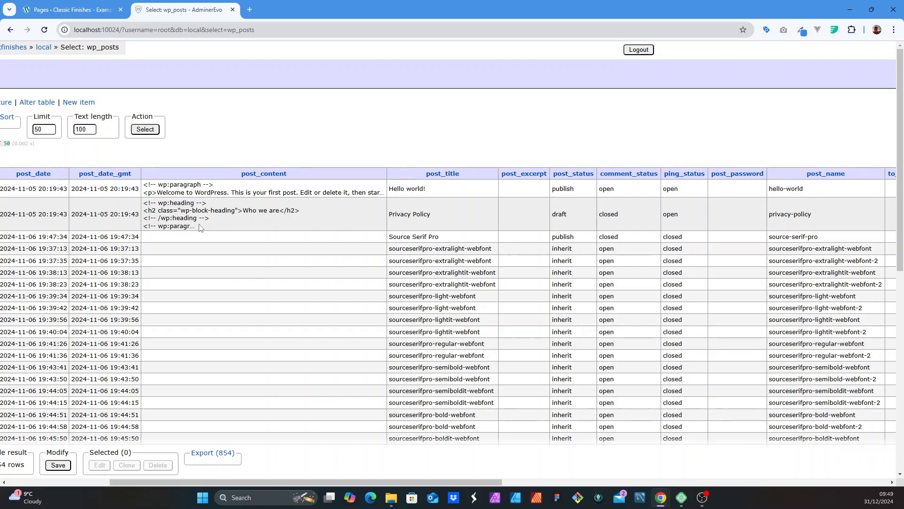
drag(146, 185, 221, 186)
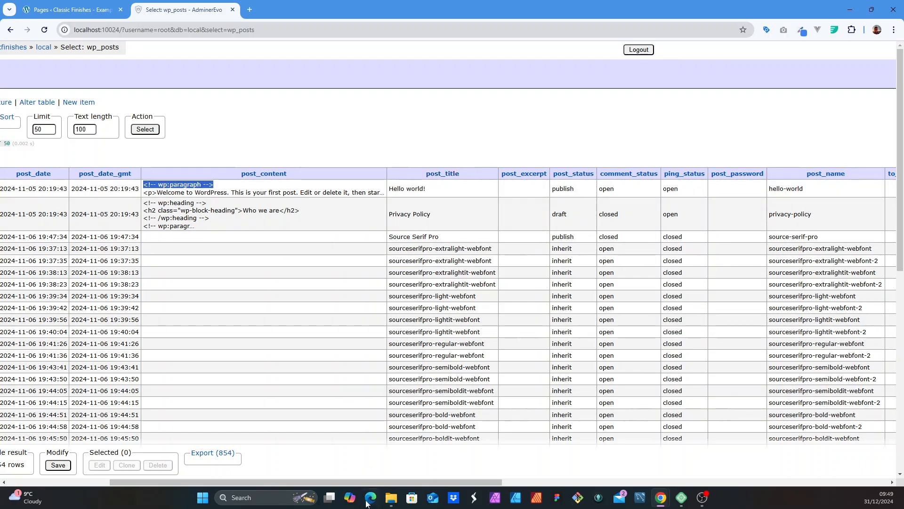
Look through the remaining wp_posts columns, from post_title and the status fields to guid, post_type and comment_count
drag(351, 482, 401, 480)
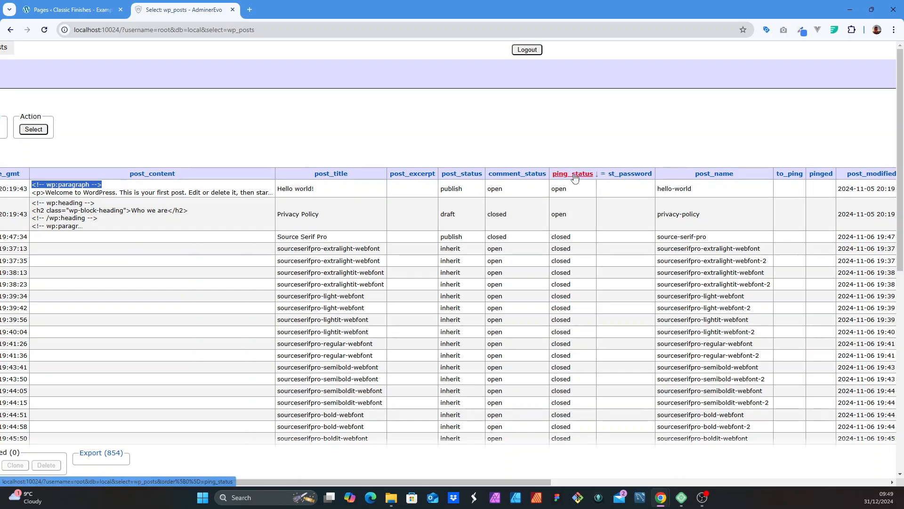
drag(493, 481, 687, 478)
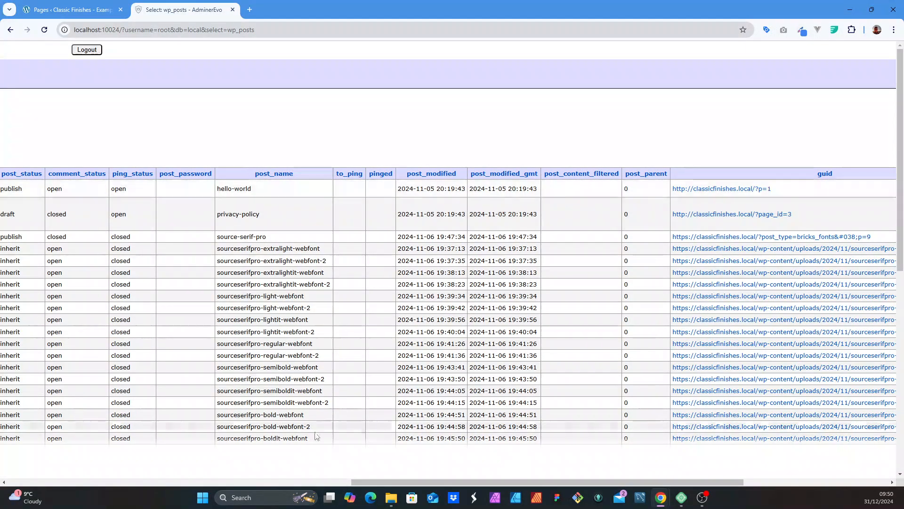
scroll(119, 193, right, 10)
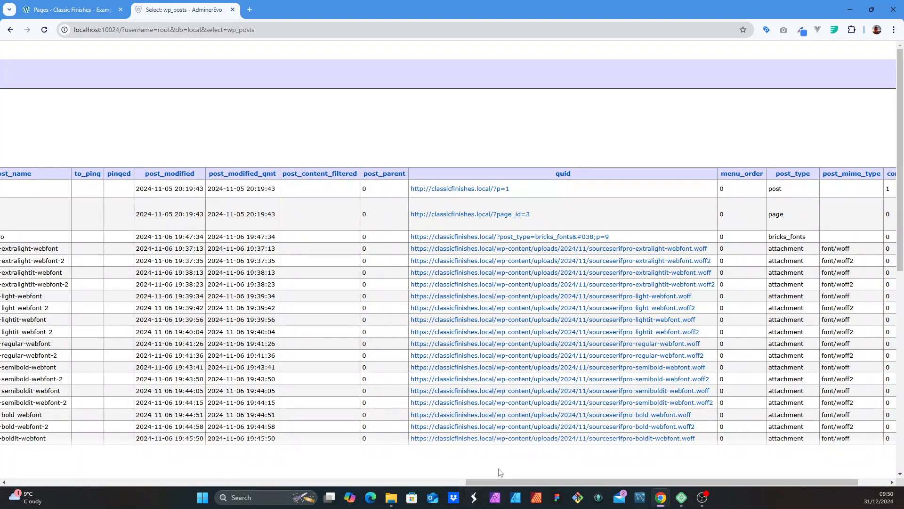
drag(529, 482, 559, 485)
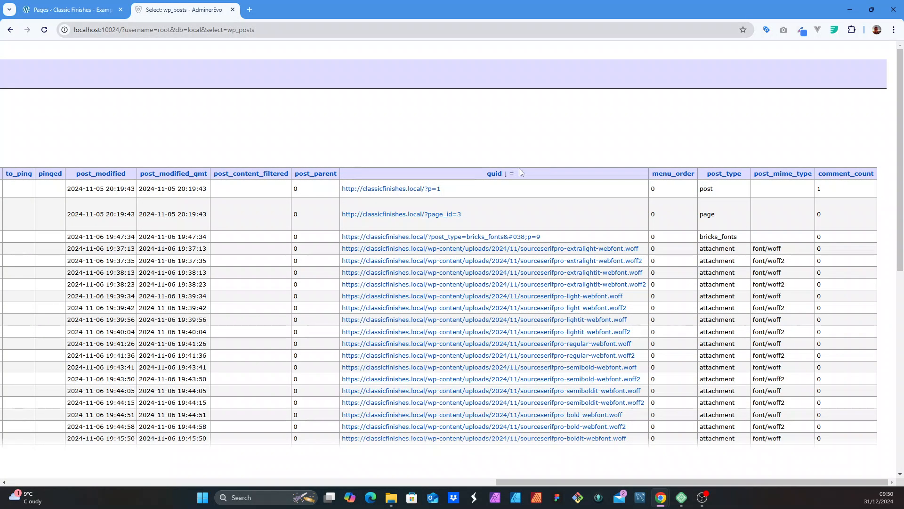
scroll(469, 212, down, 5)
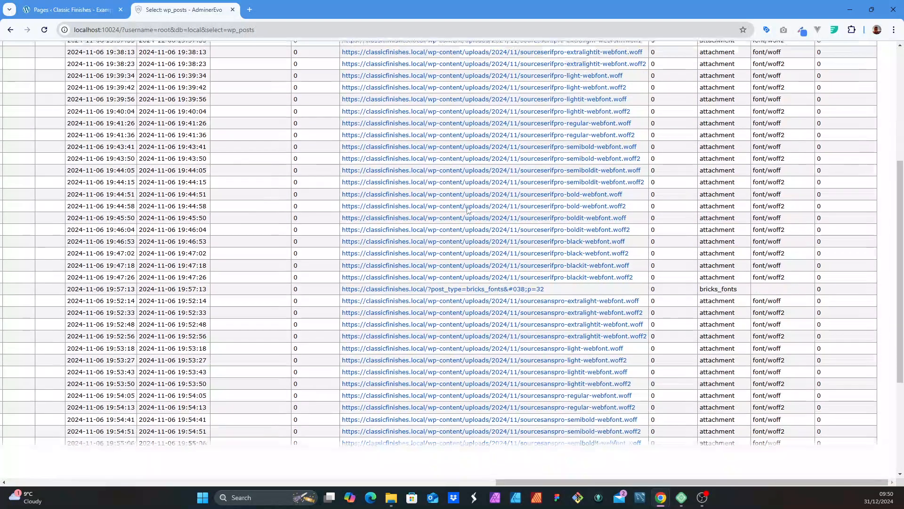
scroll(469, 209, down, 4)
scroll(469, 202, up, 7)
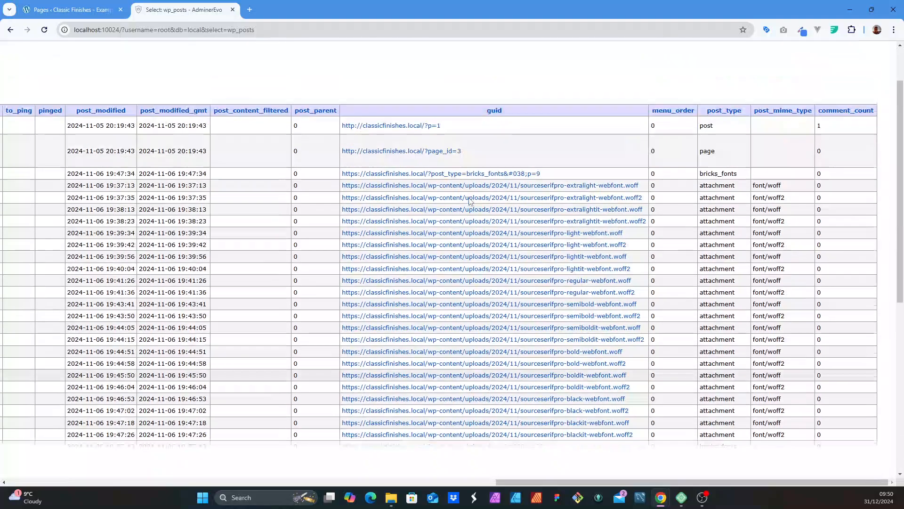
scroll(470, 202, up, 1)
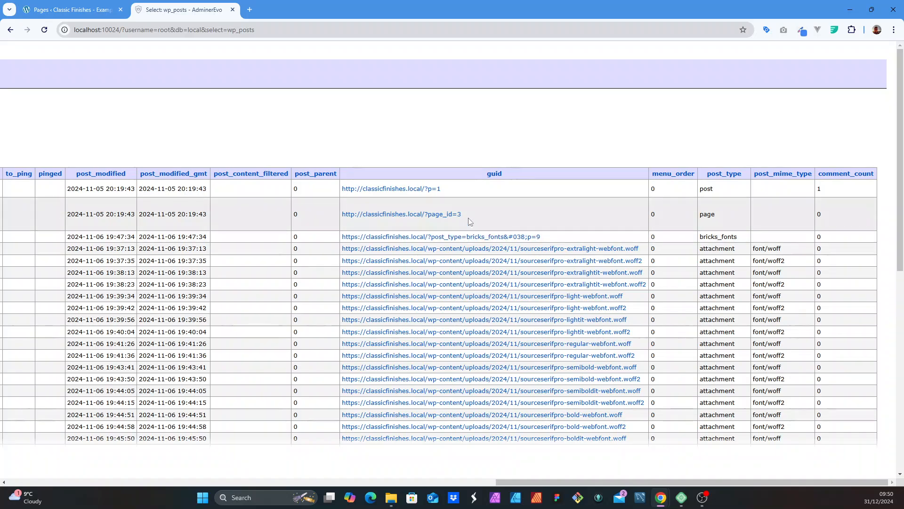
Highlight the guid URL of the Privacy Policy row in wp_posts, and switch to the Pages list in the WordPress admin
drag(340, 214, 482, 223)
click(362, 161)
click(68, 9)
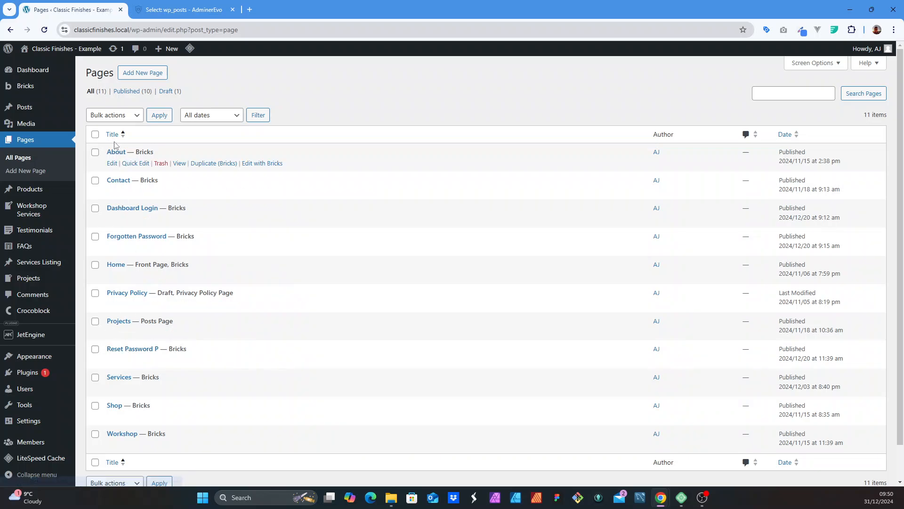
Look over the Pages list, show only the draft pages, and return to the wp_posts data in AdminerEvo
scroll(121, 264, down, 1)
scroll(120, 278, down, 1)
scroll(120, 278, up, 2)
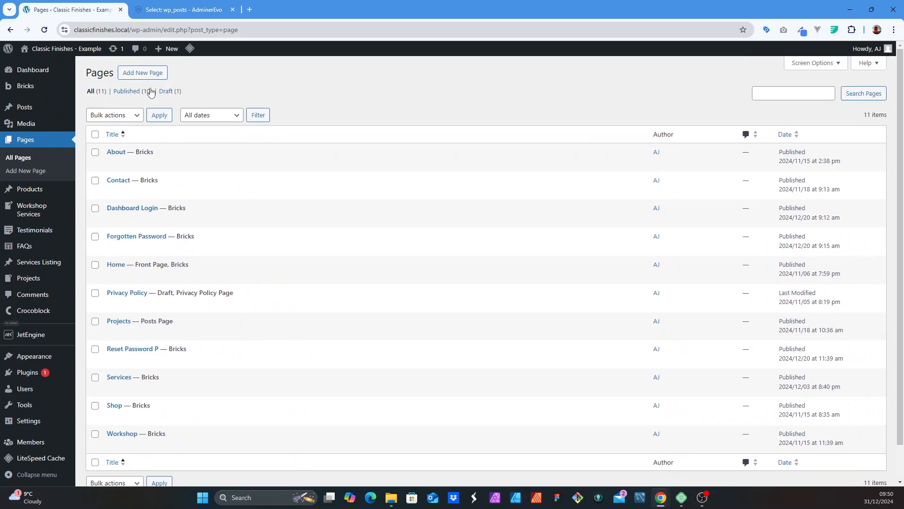
click(165, 93)
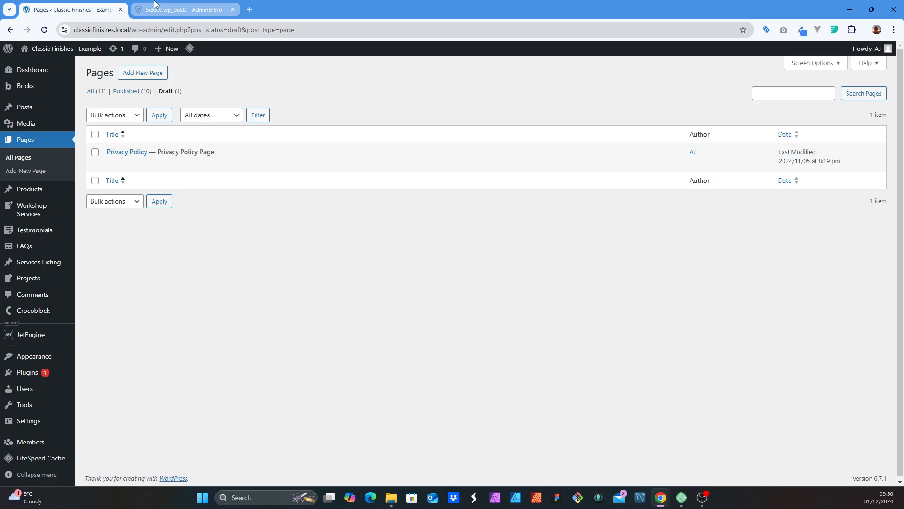
click(155, 5)
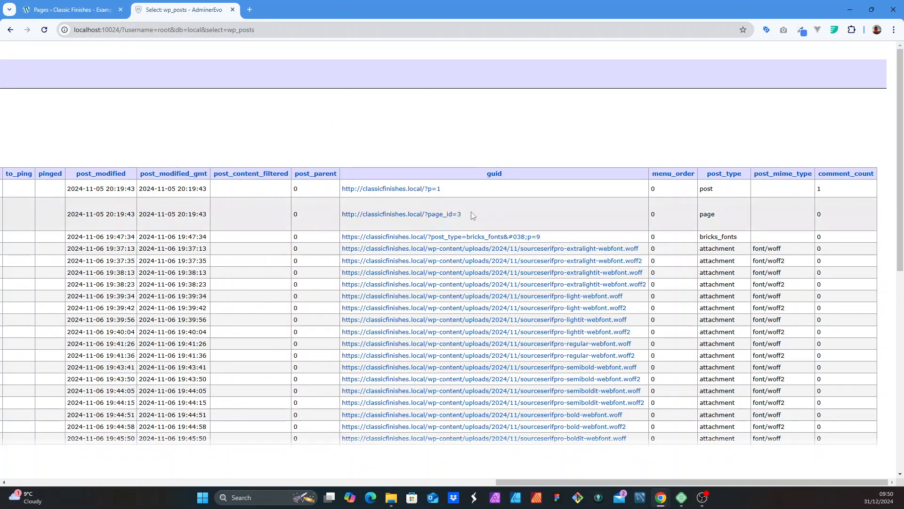
Highlight the guid URL of the Privacy Policy row in wp_posts and look down the post_type, post_mime_type and comment_count columns
drag(485, 216, 333, 208)
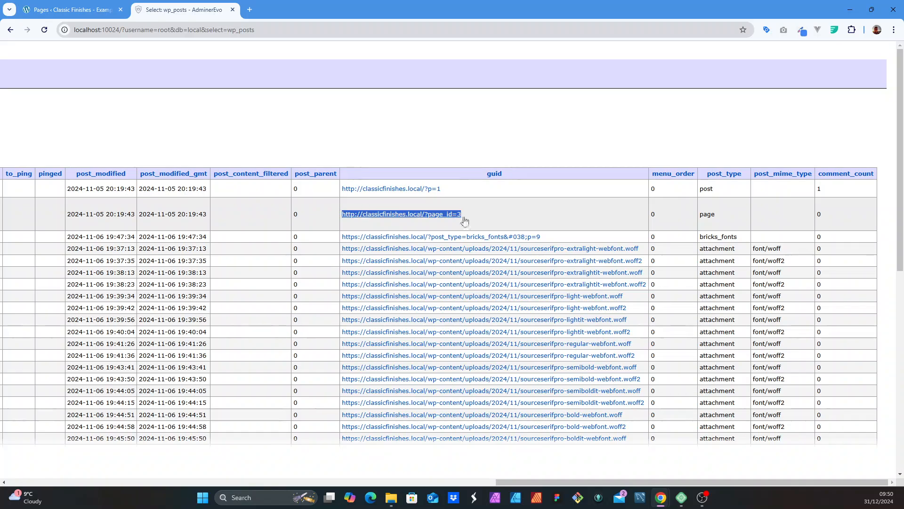
click(485, 216)
drag(435, 209, 333, 204)
click(504, 207)
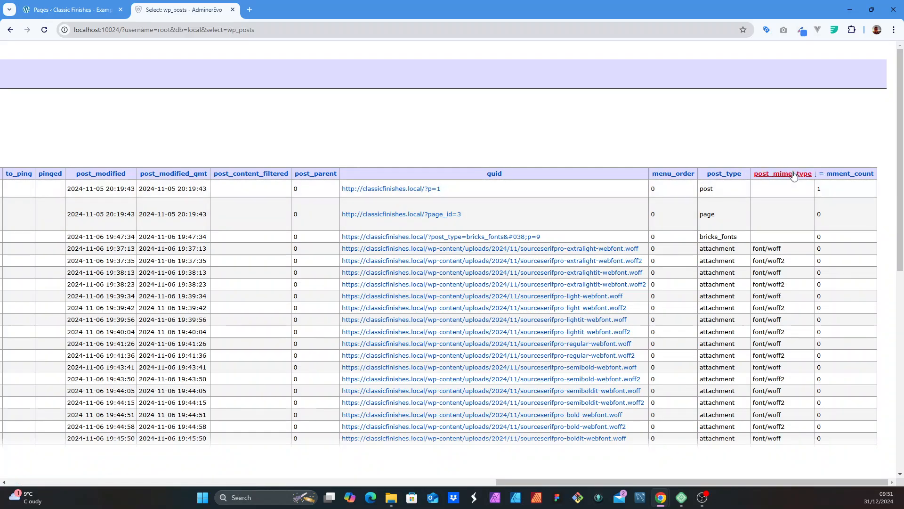
scroll(841, 200, down, 7)
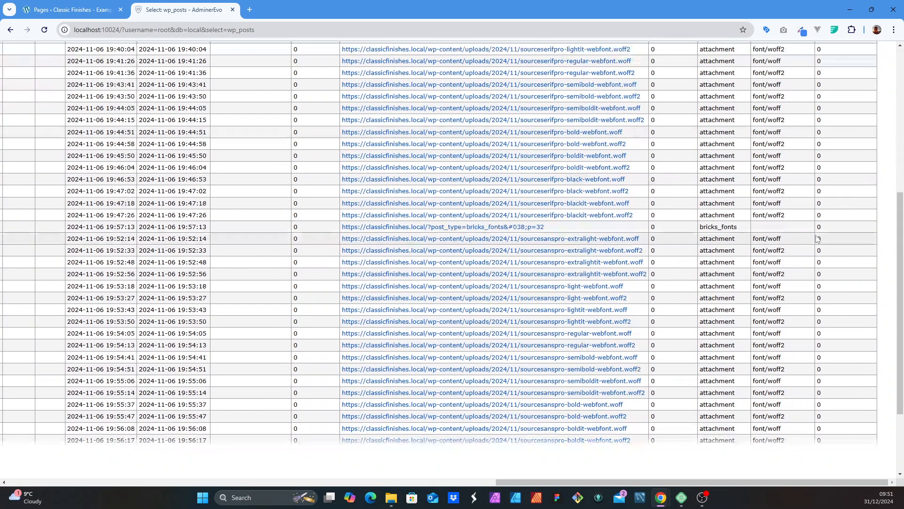
scroll(842, 178, up, 5)
scroll(843, 141, up, 2)
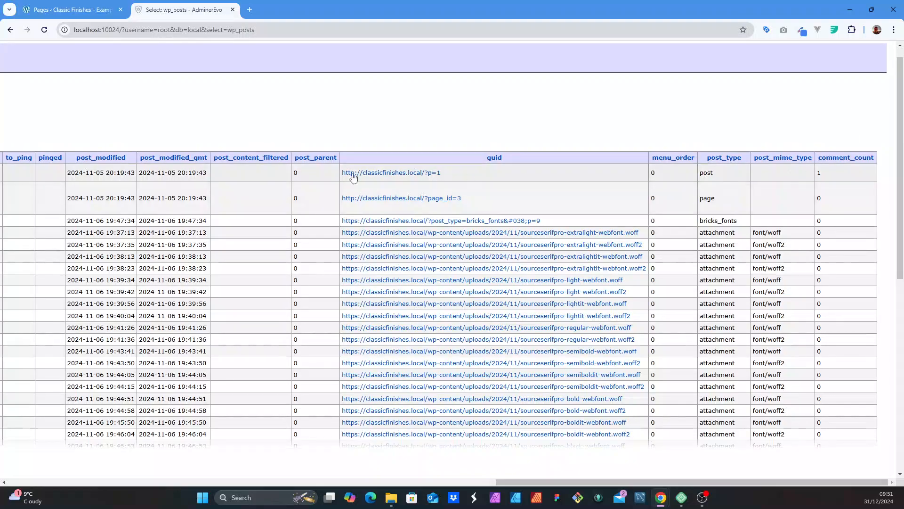
Open page 5 of the wp_posts rows and examine the post_title, post_status and post_name columns
drag(506, 482, 14, 454)
scroll(250, 314, down, 6)
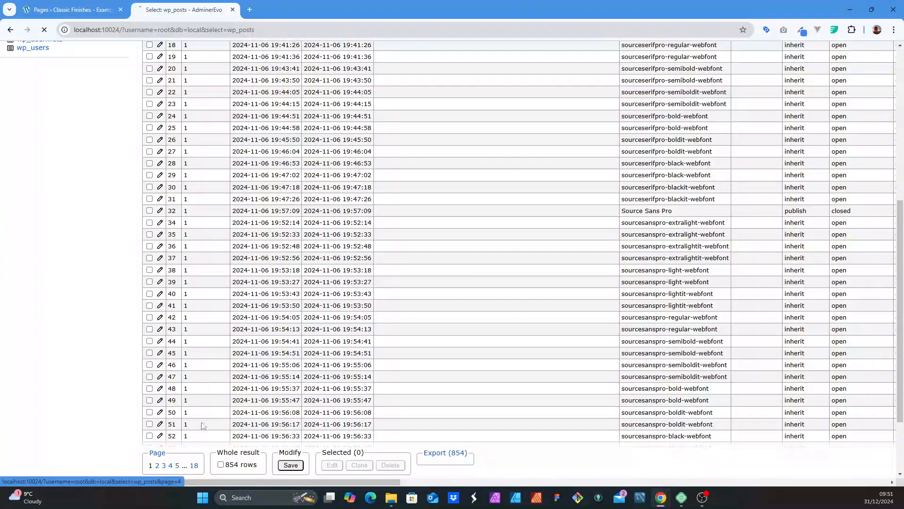
click(177, 465)
scroll(505, 178, down, 1)
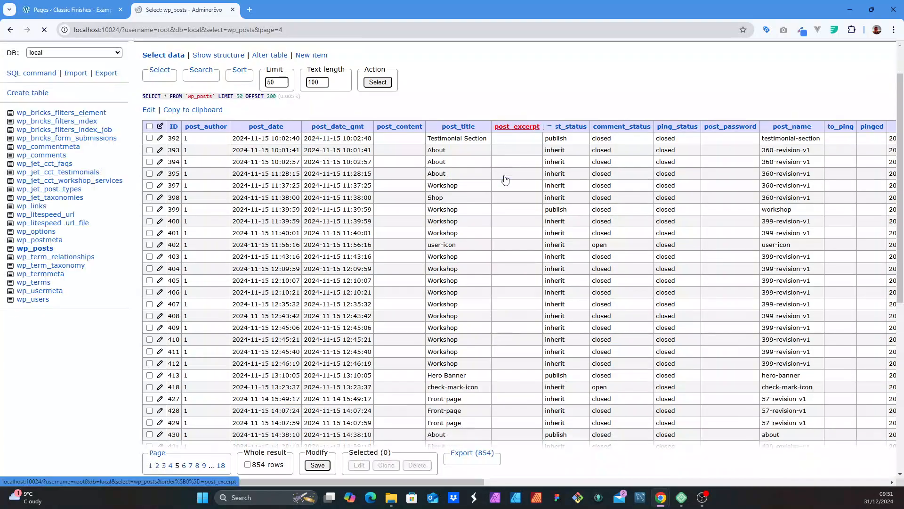
click(461, 127)
drag(272, 482, 186, 477)
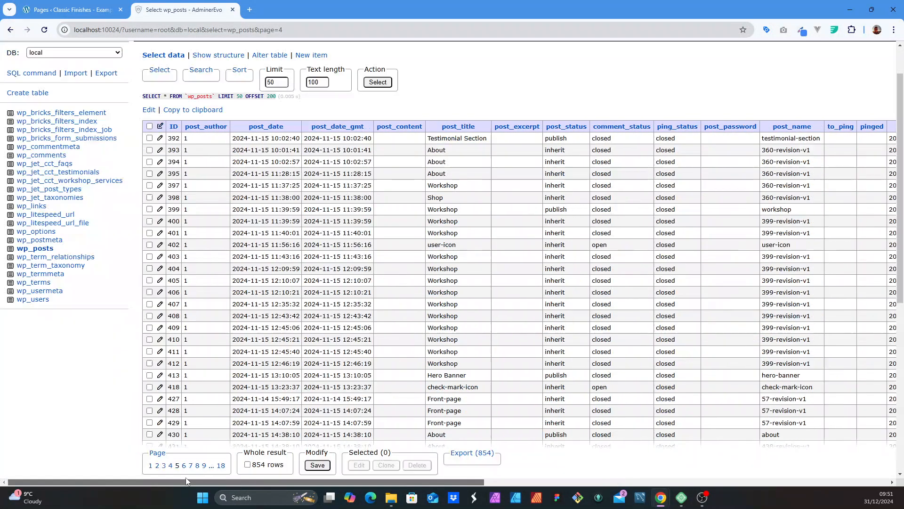
Open the wp_postmeta table's data and look through its post_id, meta_key and meta_value columns
click(40, 240)
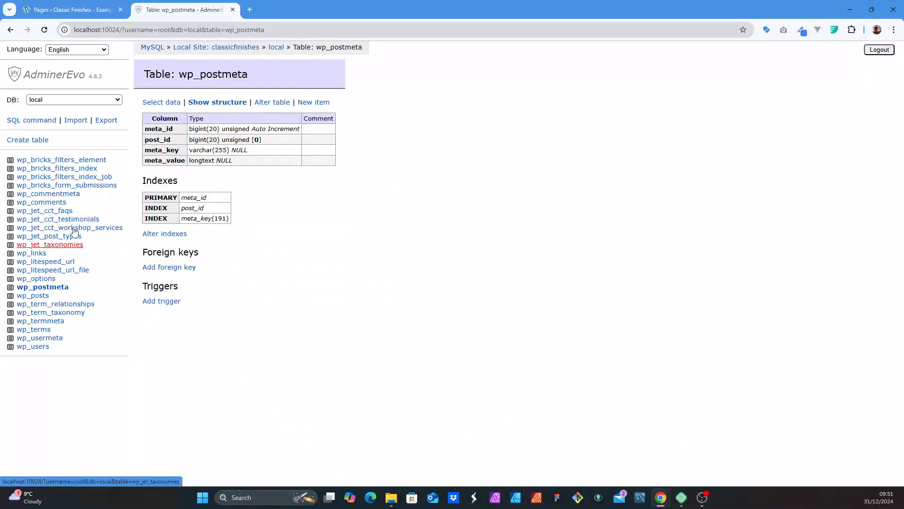
click(162, 102)
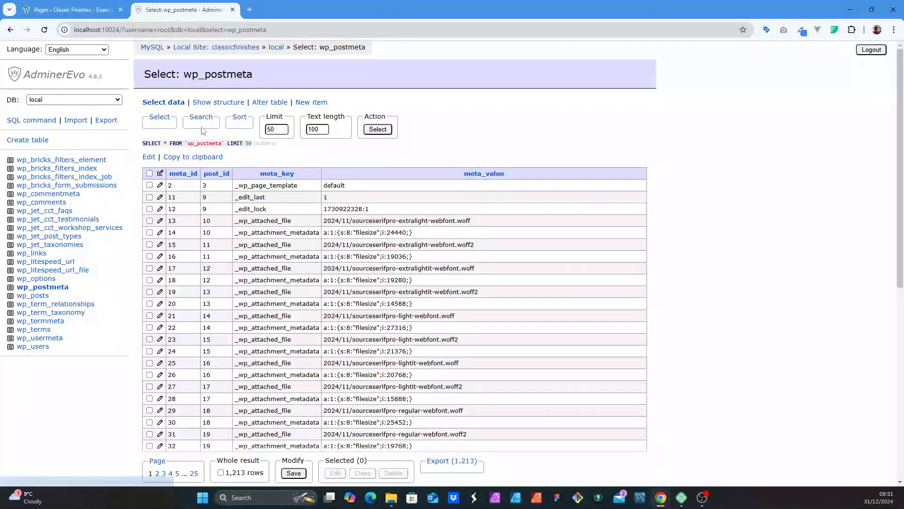
scroll(203, 131, down, 2)
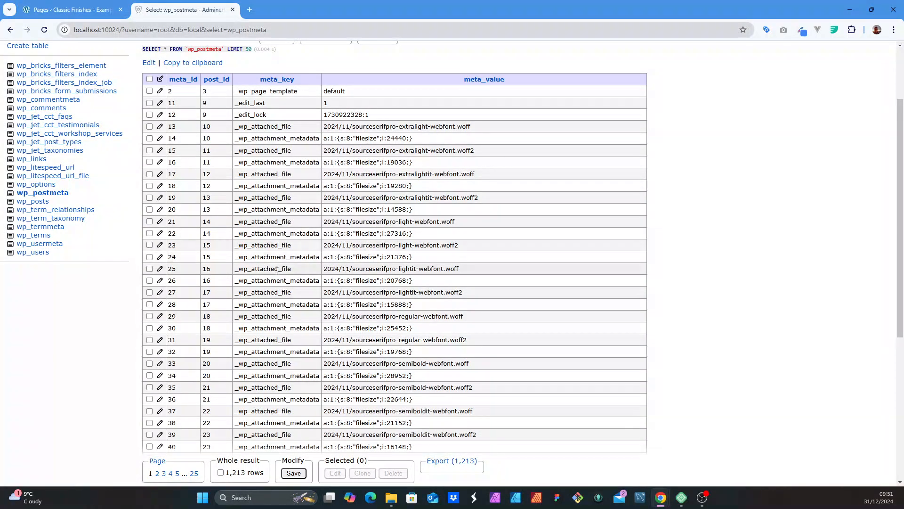
scroll(280, 279, down, 5)
scroll(418, 176, up, 6)
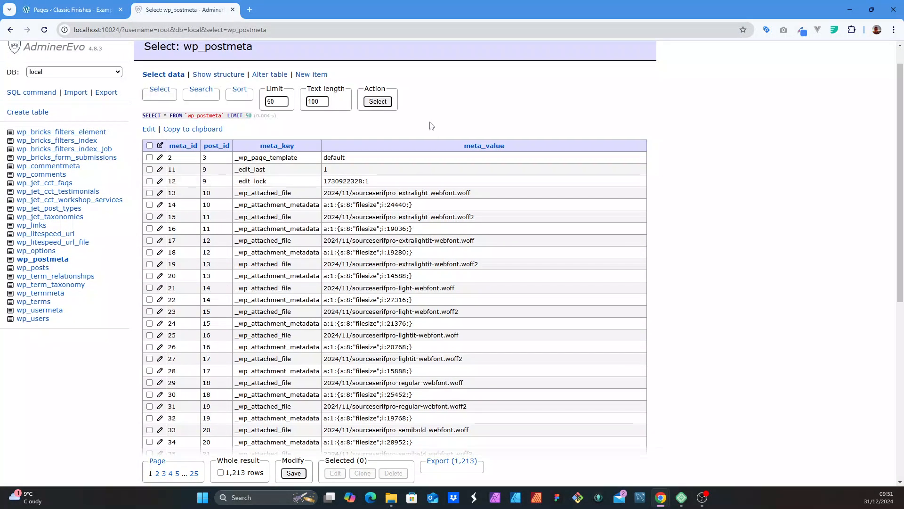
scroll(409, 183, down, 6)
scroll(409, 186, up, 6)
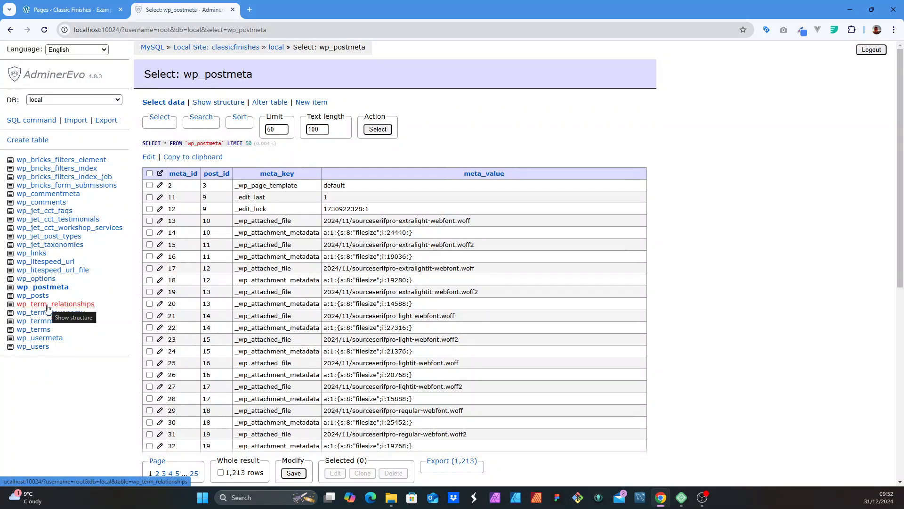
Open the wp_terms table's data and compare it with the Project Category list of Projects in the WordPress admin
click(43, 329)
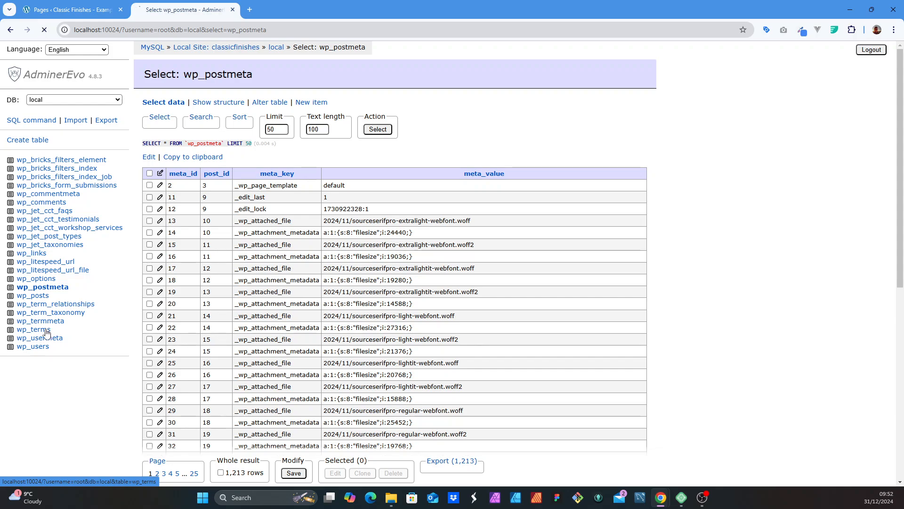
click(165, 101)
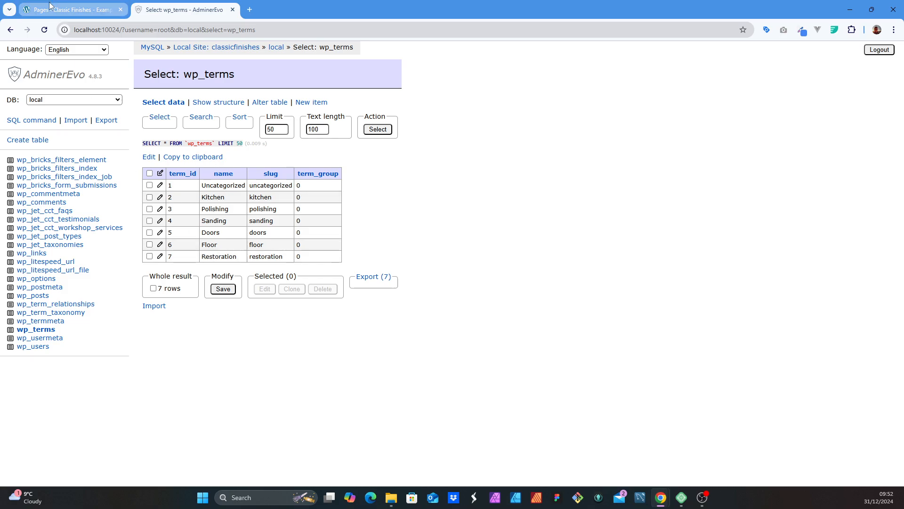
click(71, 10)
mouse_move(28, 336)
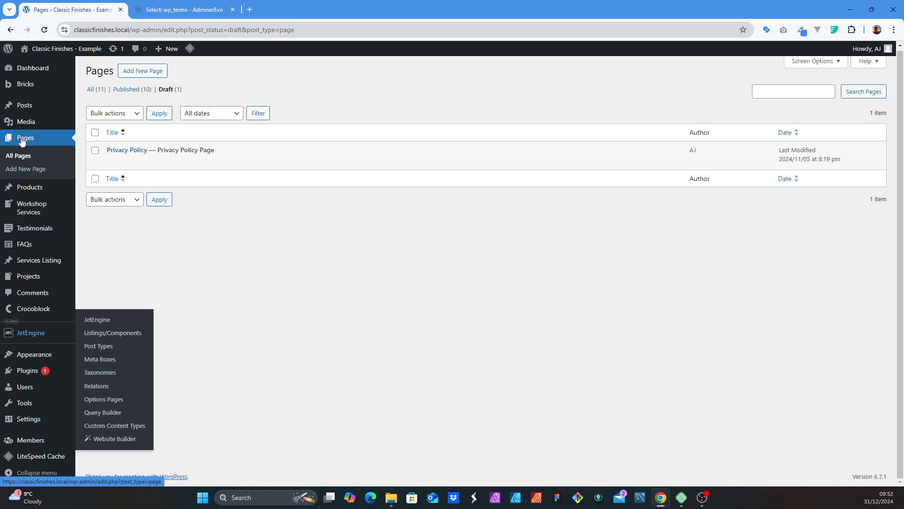
mouse_move(23, 279)
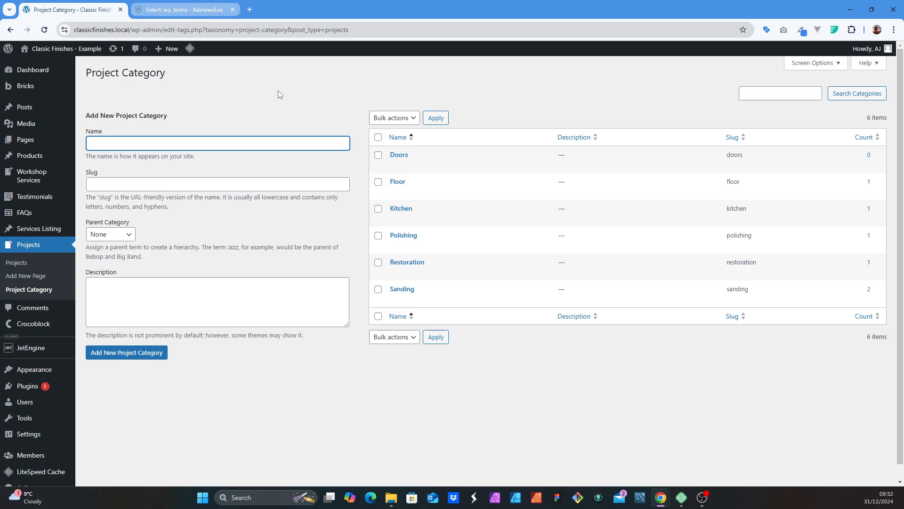
click(130, 6)
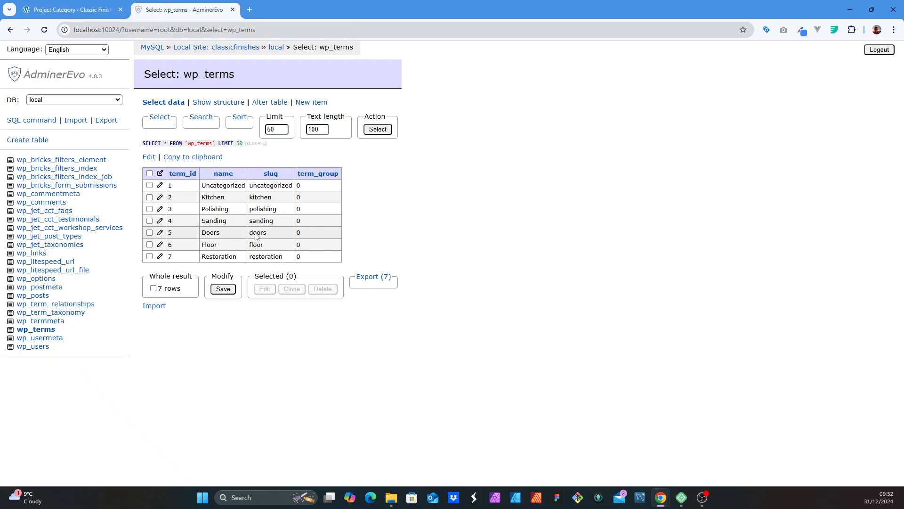
Add a project category named Demo-Category in the WordPress admin, leaving the slug empty
click(65, 5)
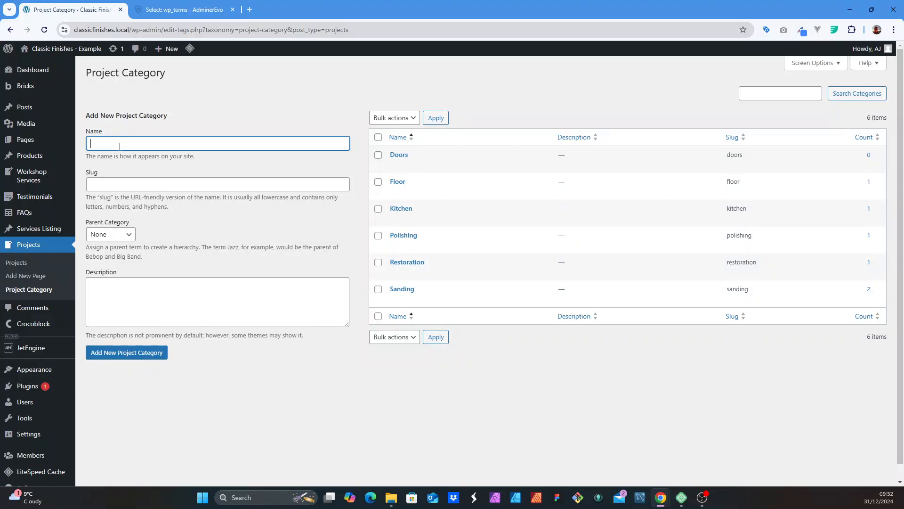
text(Demo-Category)
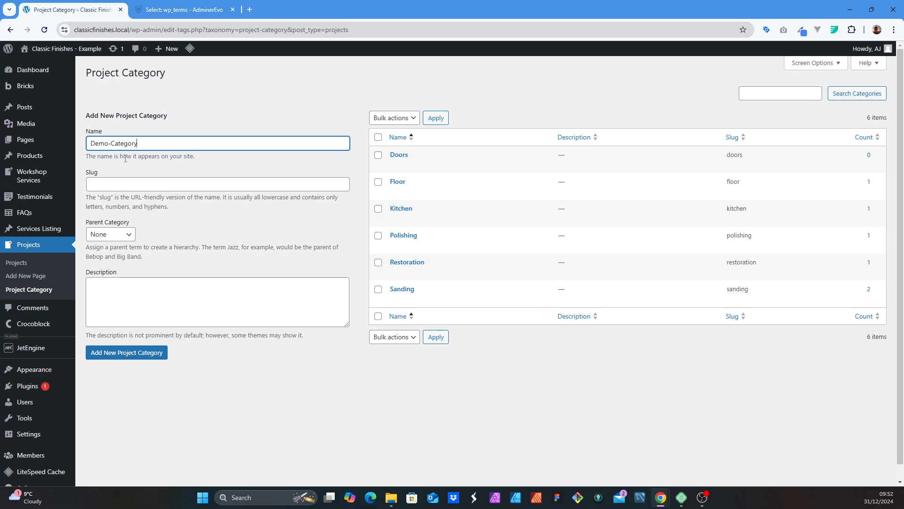
click(121, 187)
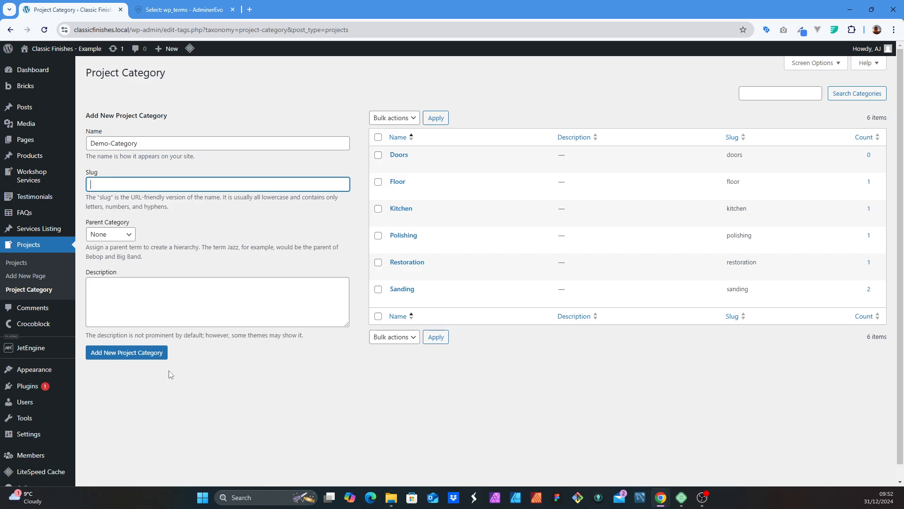
click(144, 356)
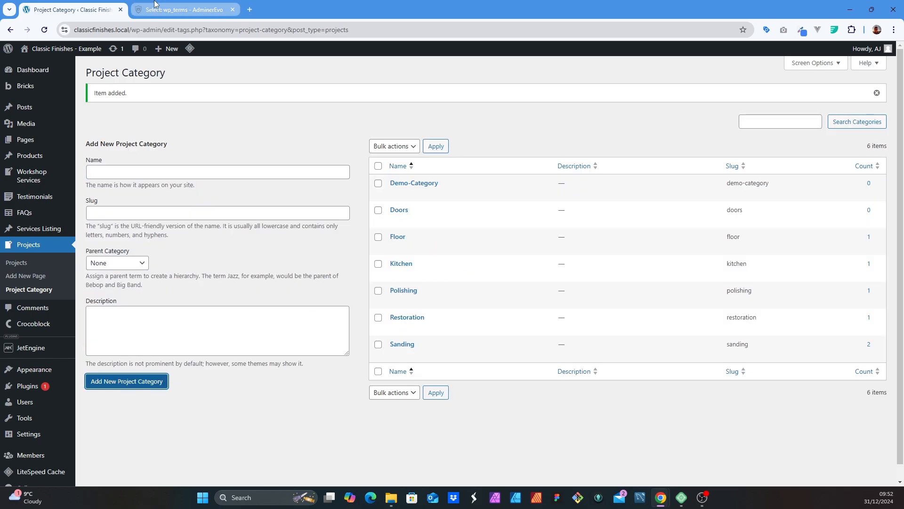
Check the refreshed wp_terms data for the Demo-Category row and compare it with the WordPress Project Category list
click(184, 10)
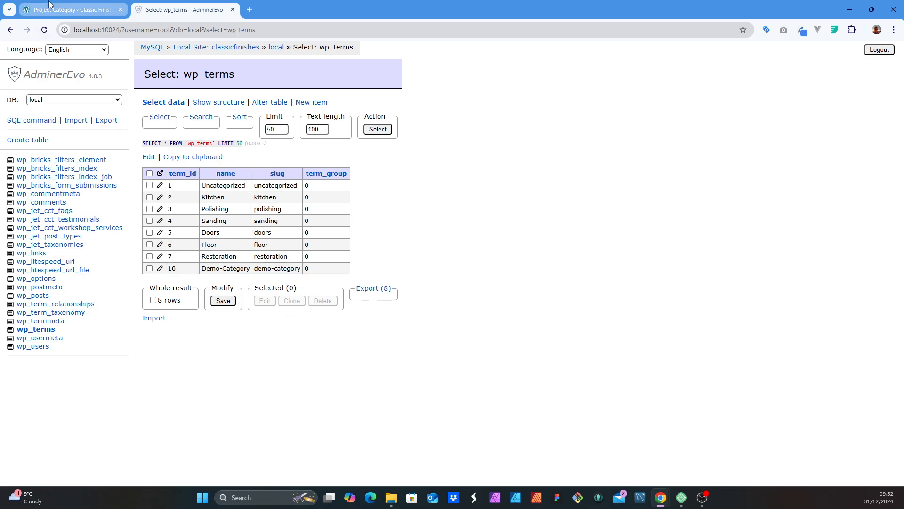
click(107, 6)
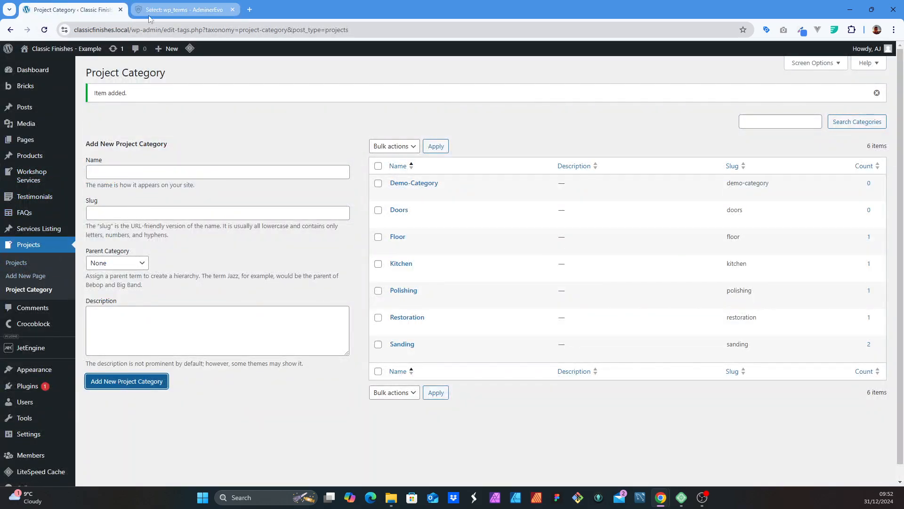
click(183, 10)
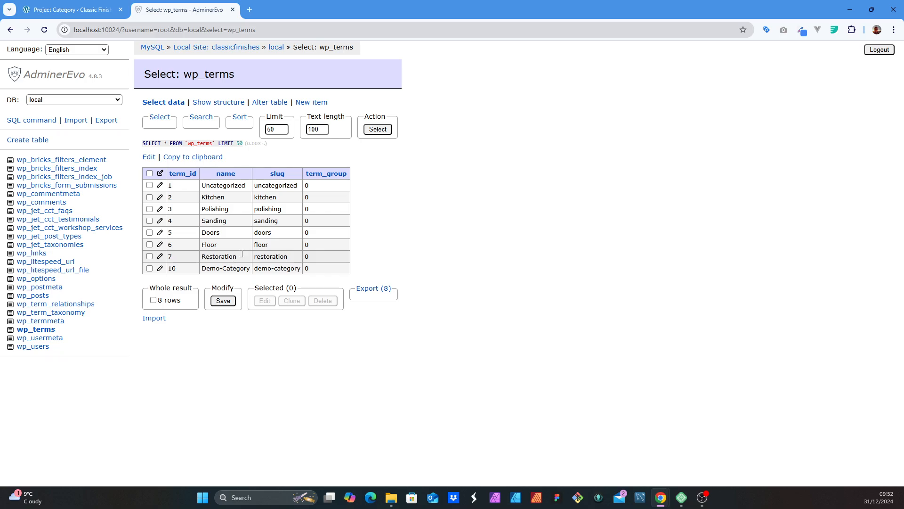
Add a post tag named demo-tag in the WordPress admin
click(71, 10)
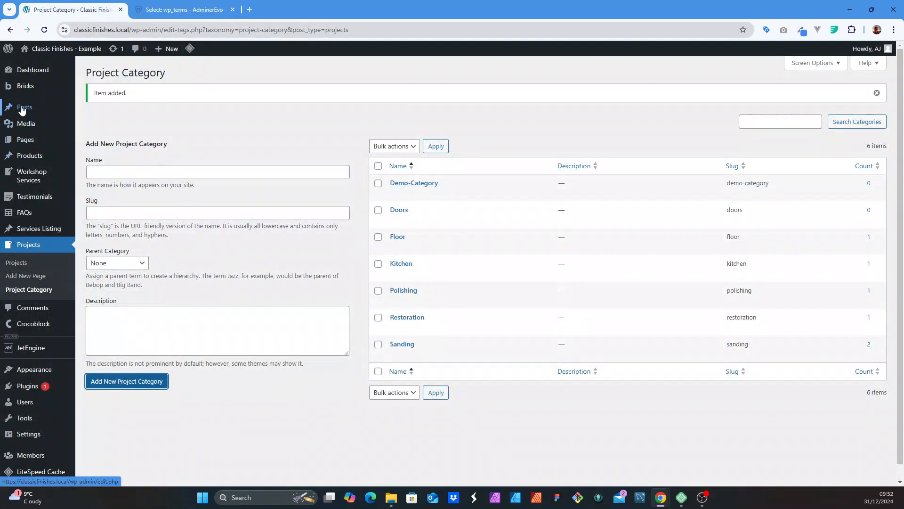
click(95, 149)
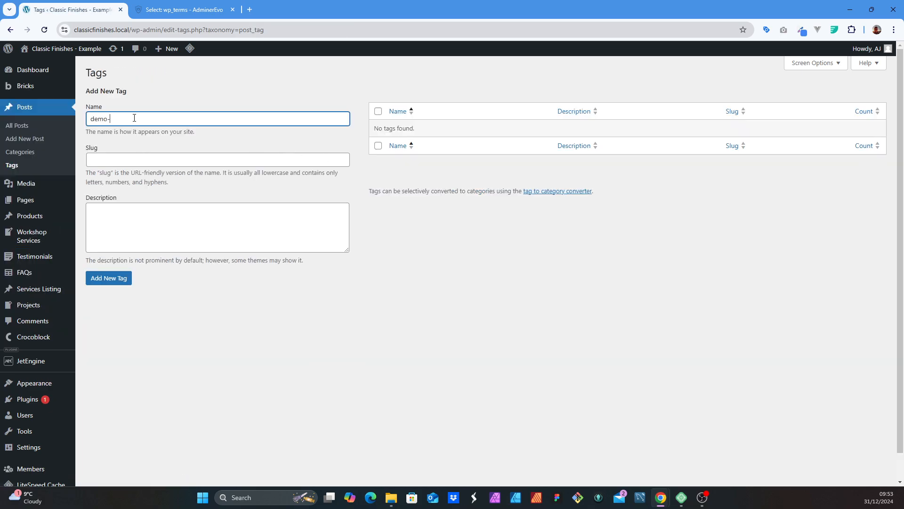
click(111, 281)
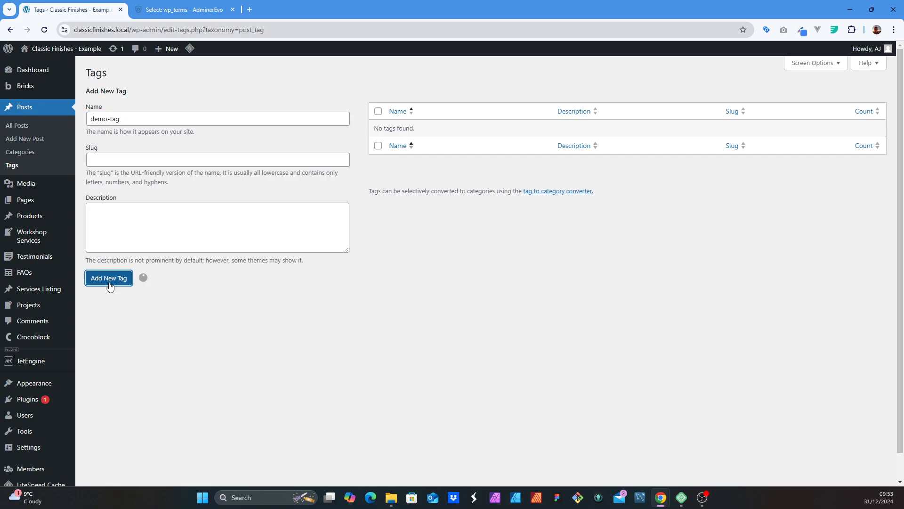
Refresh the wp_terms data to check the demo-tag row, and compare the wp_term_taxonomy data with the WordPress Tags list
click(180, 10)
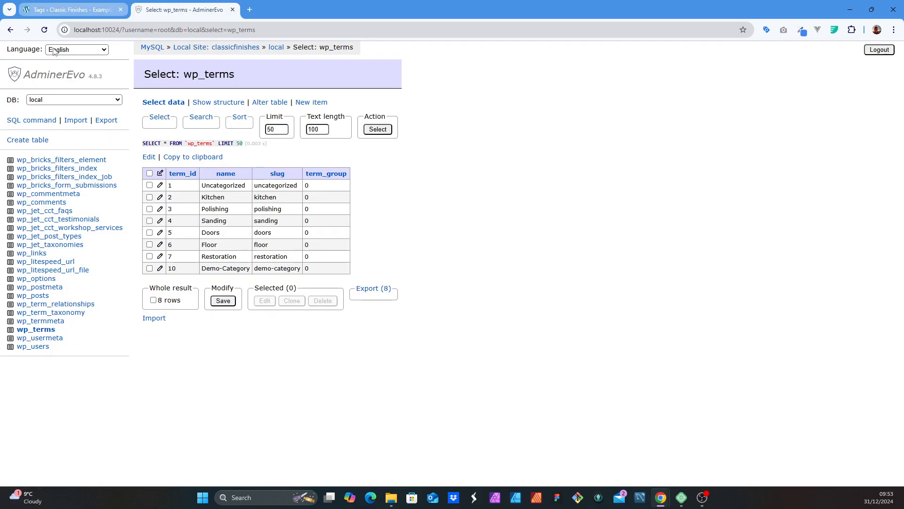
click(40, 30)
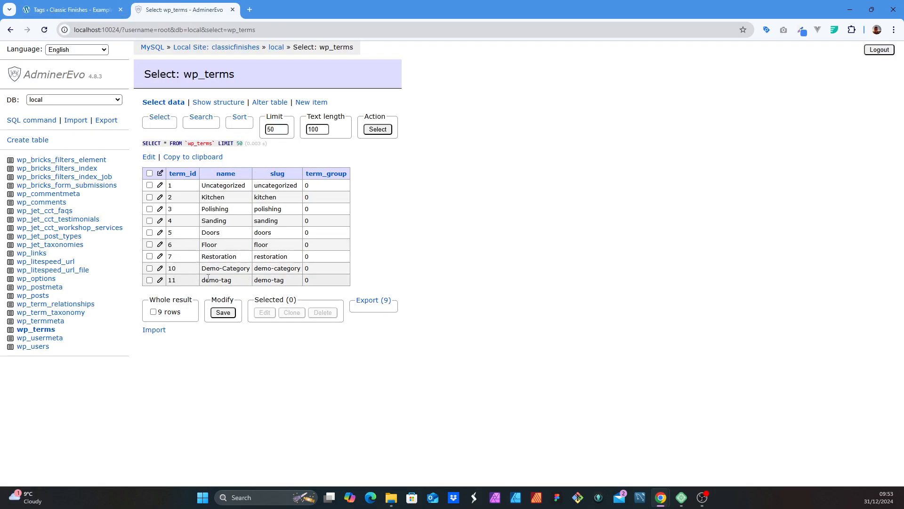
click(43, 314)
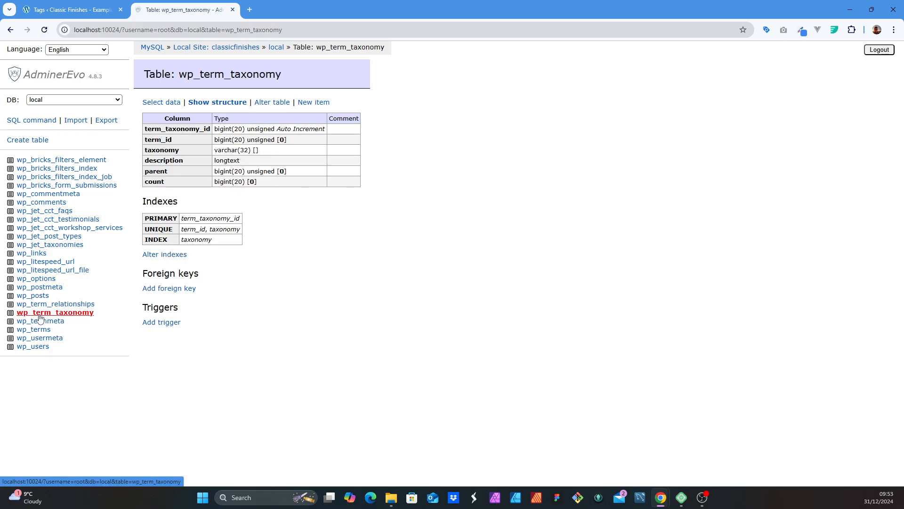
click(177, 103)
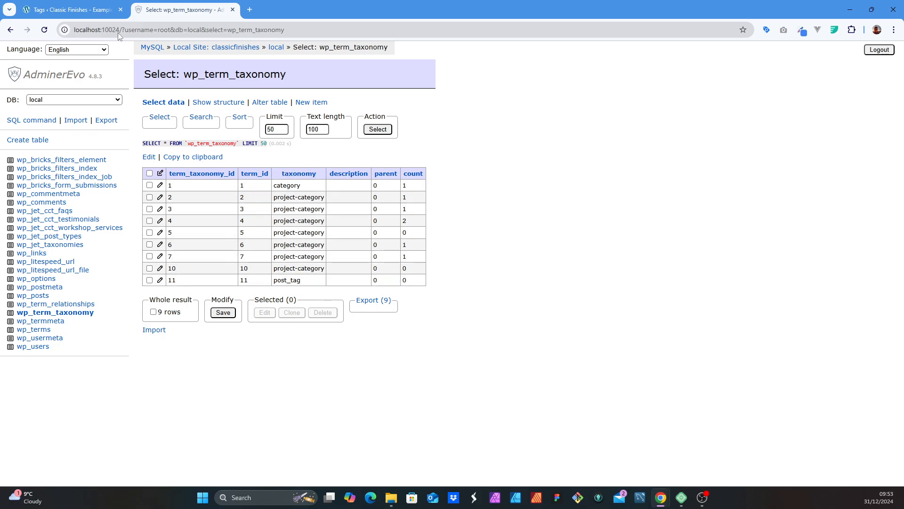
click(71, 10)
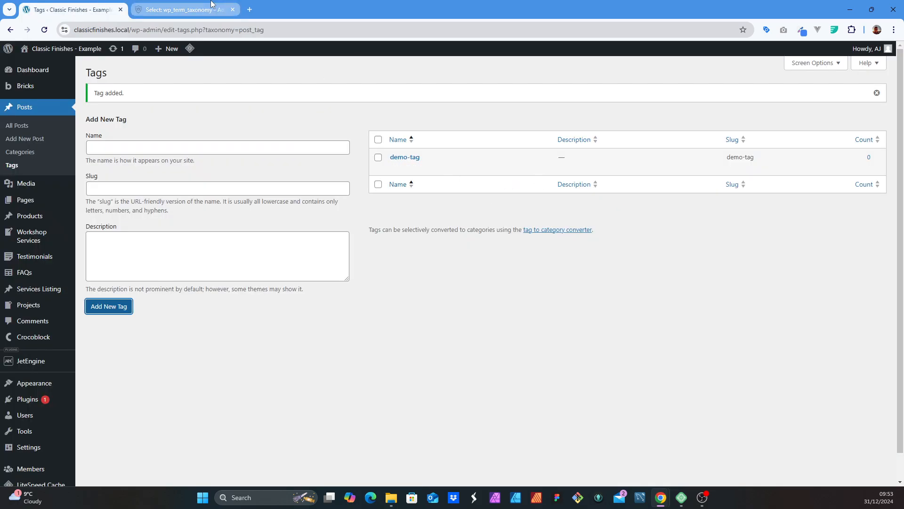
Examine the taxonomy column of the wp_term_taxonomy data and compare it with the WordPress Tags and post Categories lists
click(184, 9)
click(71, 9)
click(180, 7)
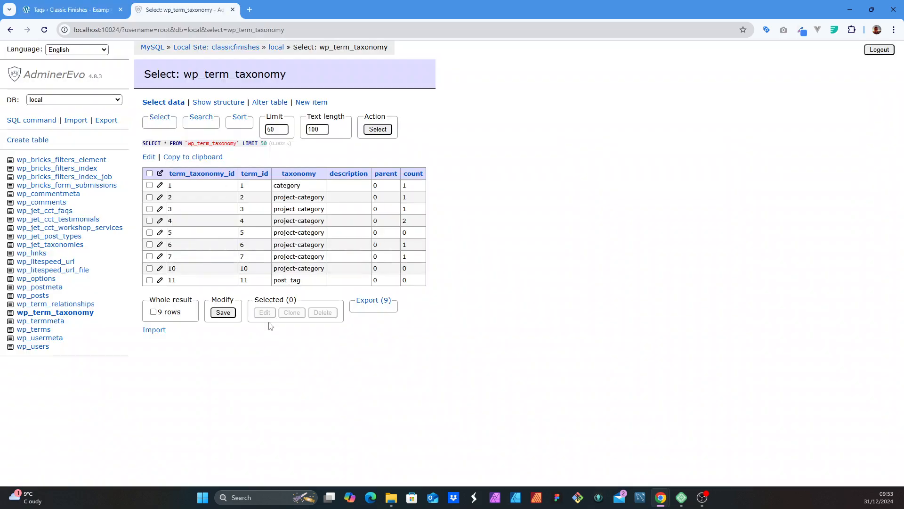
drag(310, 285, 268, 256)
drag(323, 244, 270, 245)
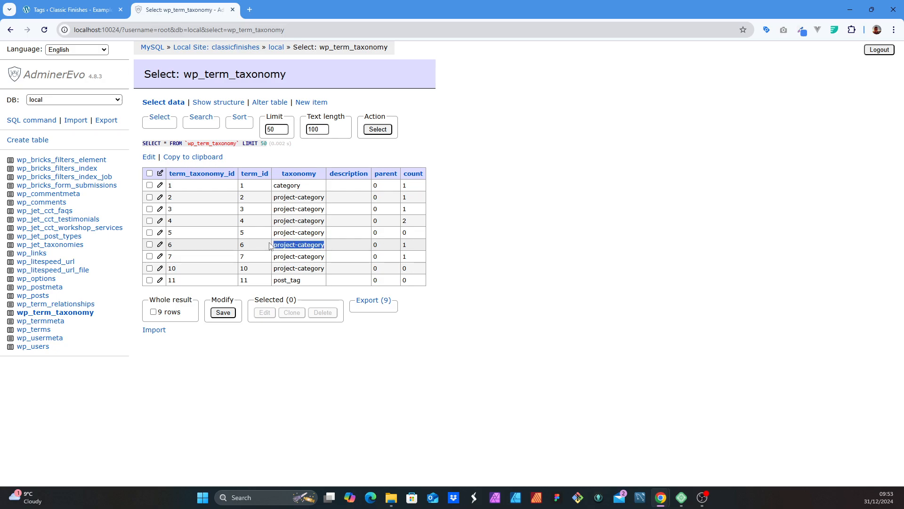
click(149, 232)
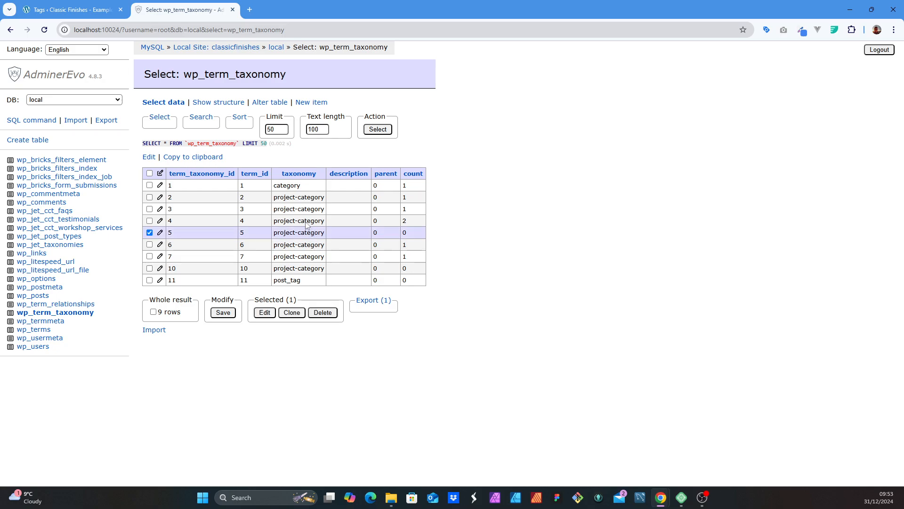
click(149, 233)
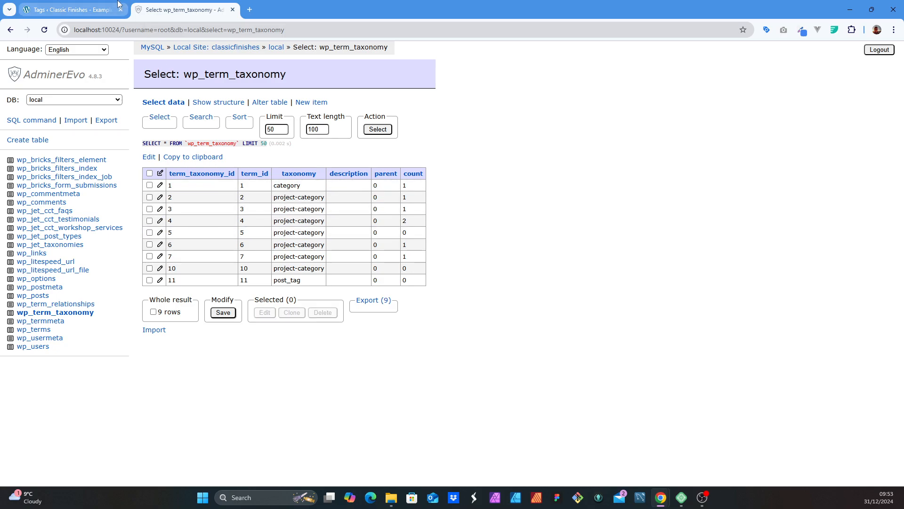
click(71, 10)
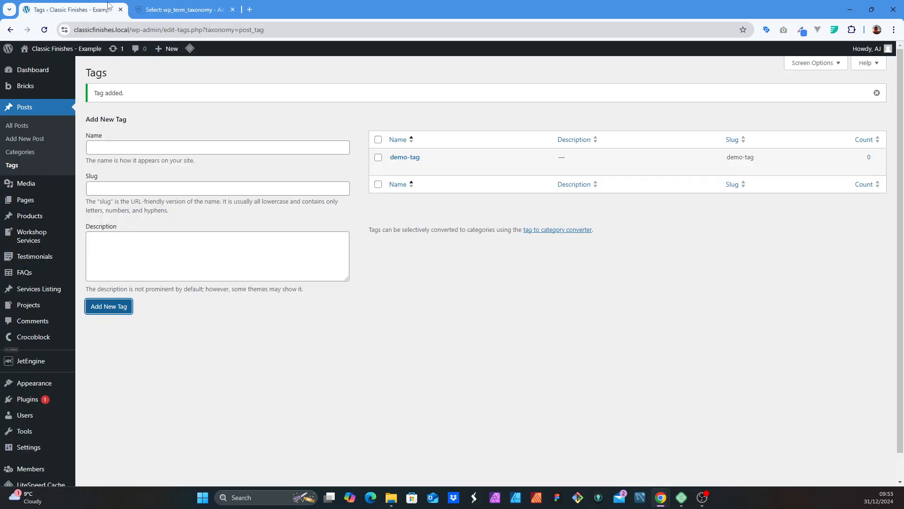
click(28, 157)
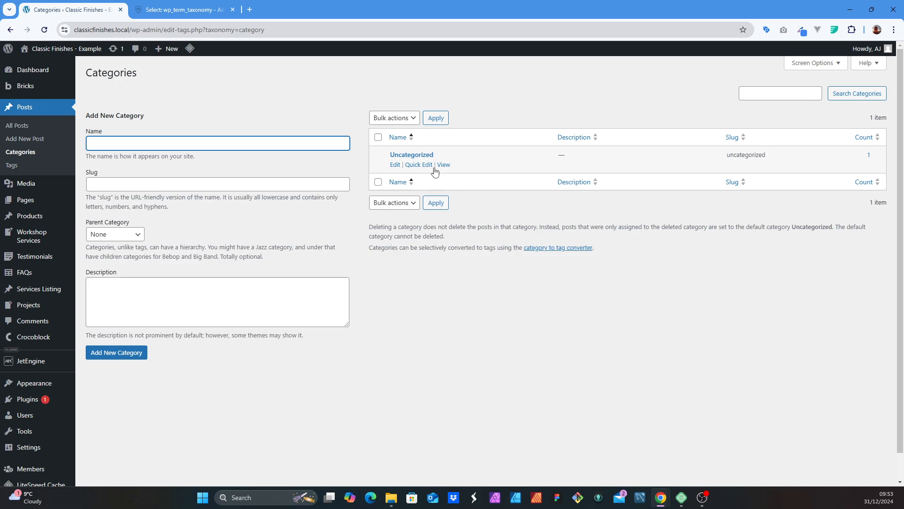
Open the JetEngine Taxonomies list and compare the Project Category slug with the taxonomy values in the wp_term_taxonomy data
mouse_move(32, 363)
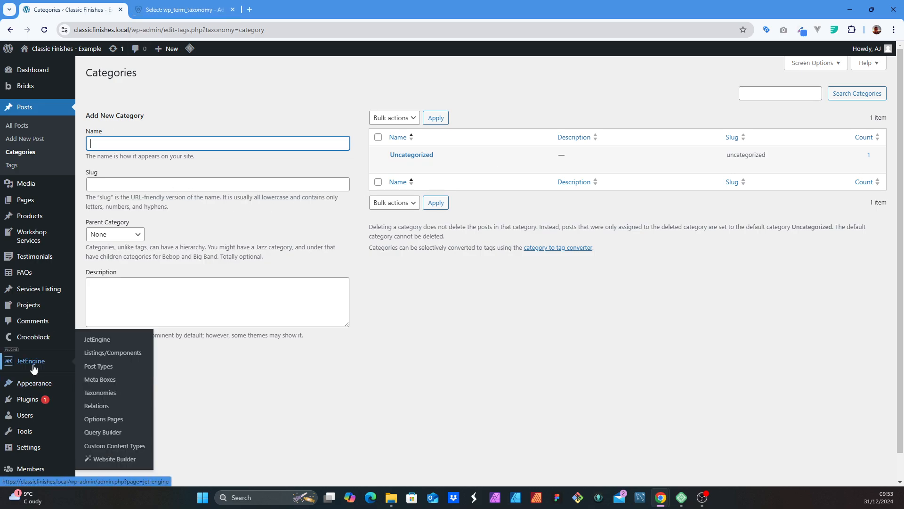
click(116, 395)
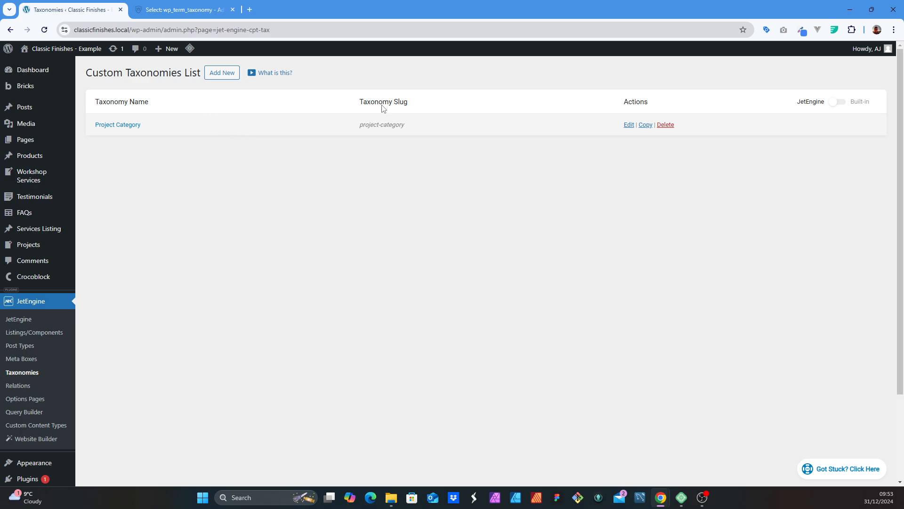
drag(355, 103, 420, 109)
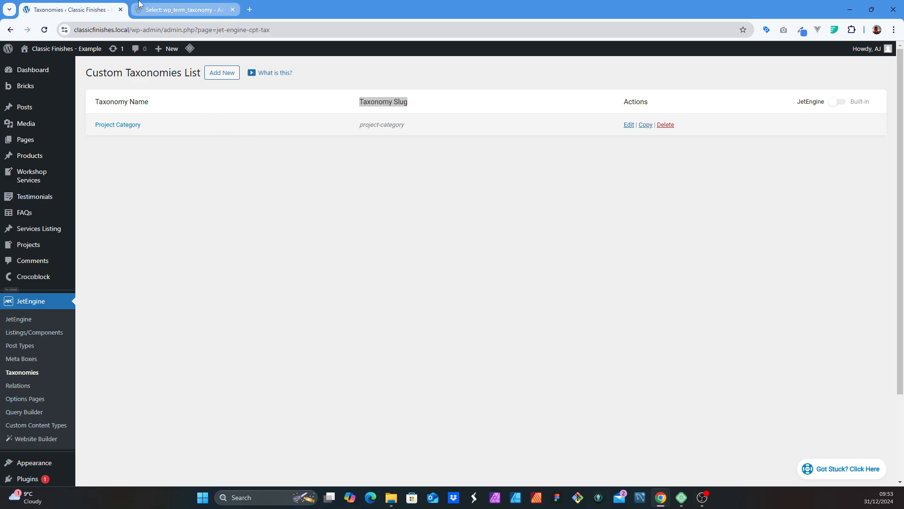
click(184, 9)
drag(273, 268, 325, 268)
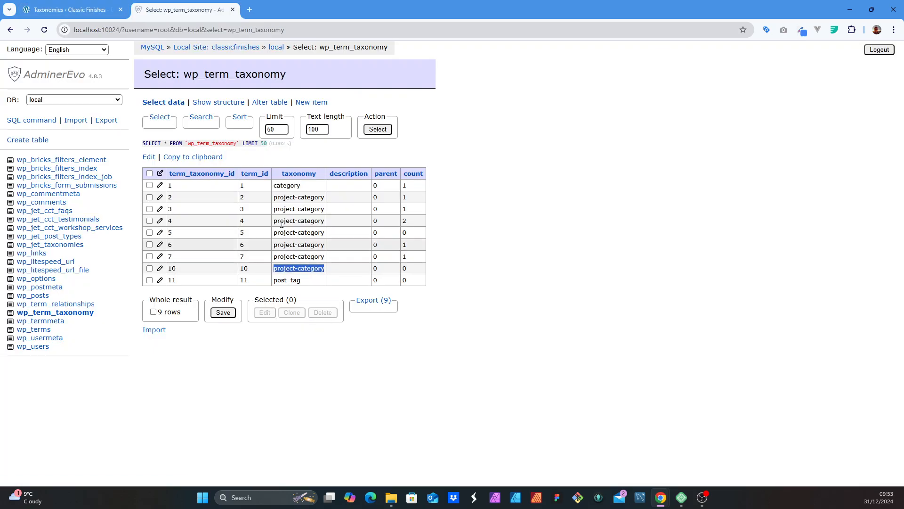
click(114, 13)
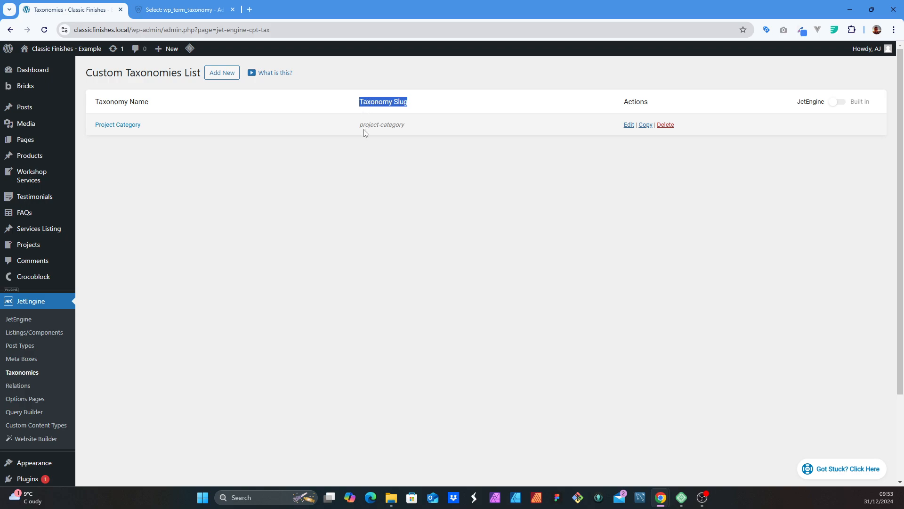
click(409, 129)
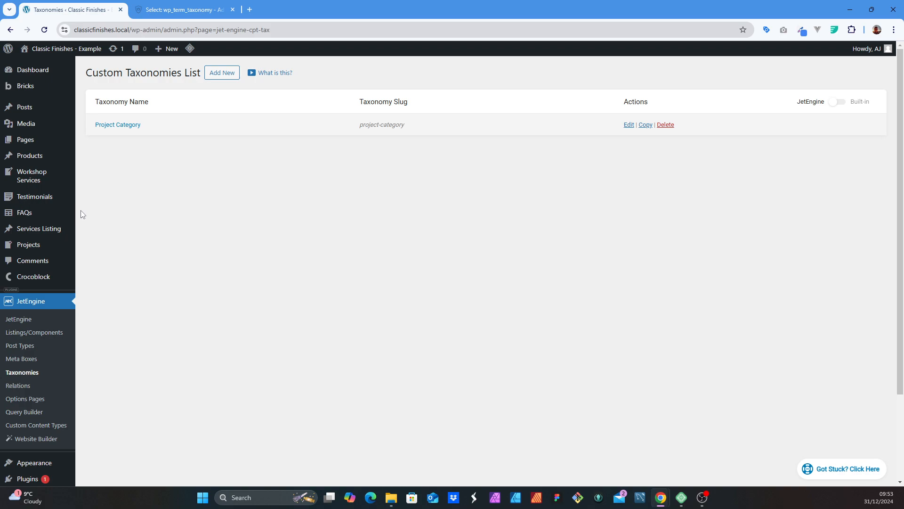
mouse_move(24, 235)
drag(414, 128, 349, 127)
click(360, 125)
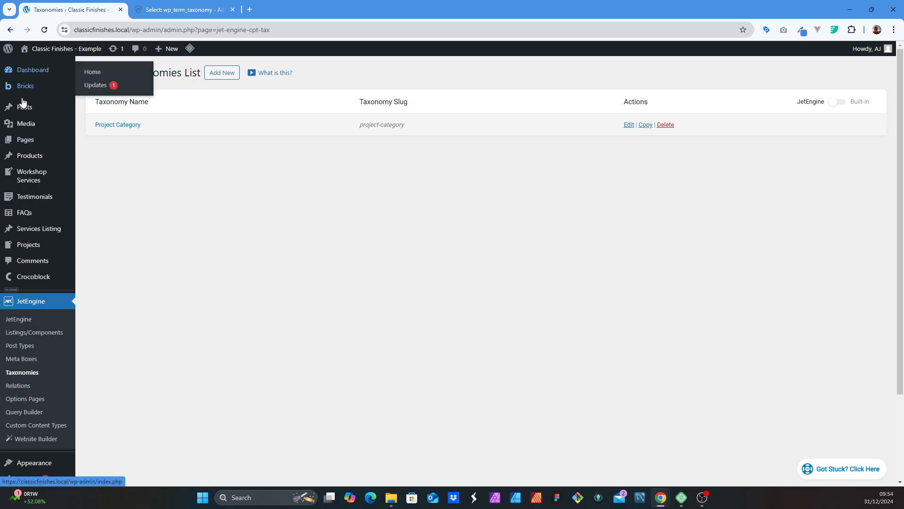
Open the list of all WordPress pages in a new browser tab and look through it
mouse_move(26, 140)
right_click(98, 140)
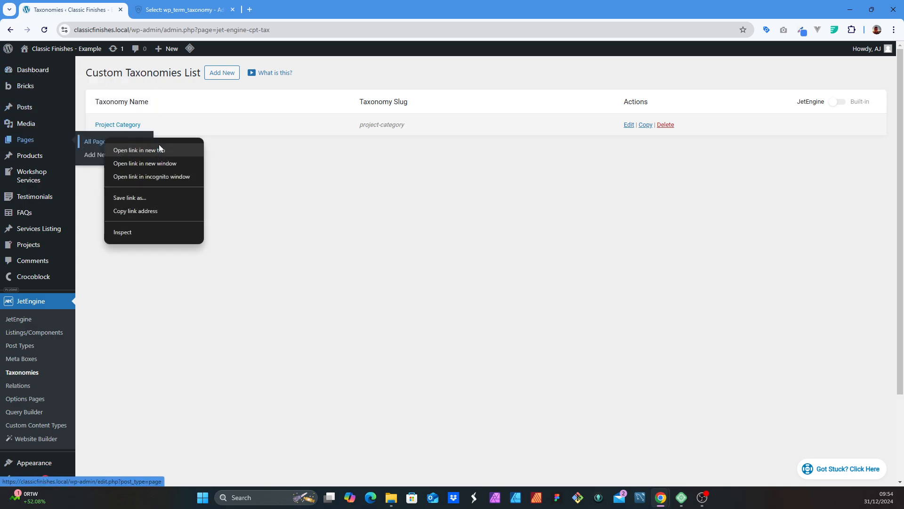
click(160, 145)
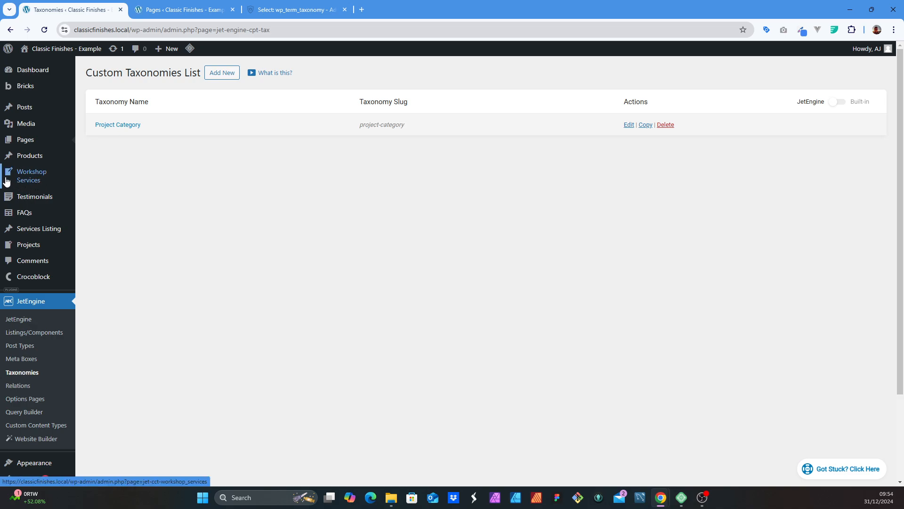
click(184, 9)
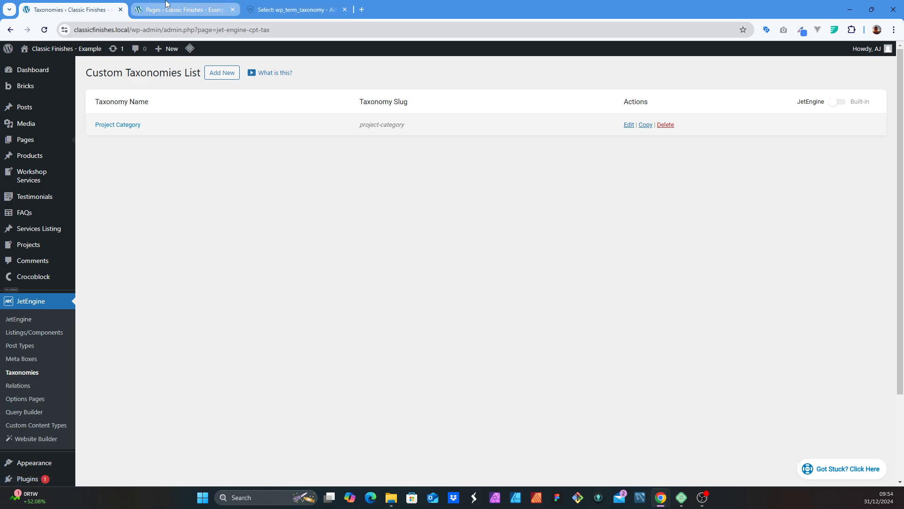
scroll(161, 283, down, 2)
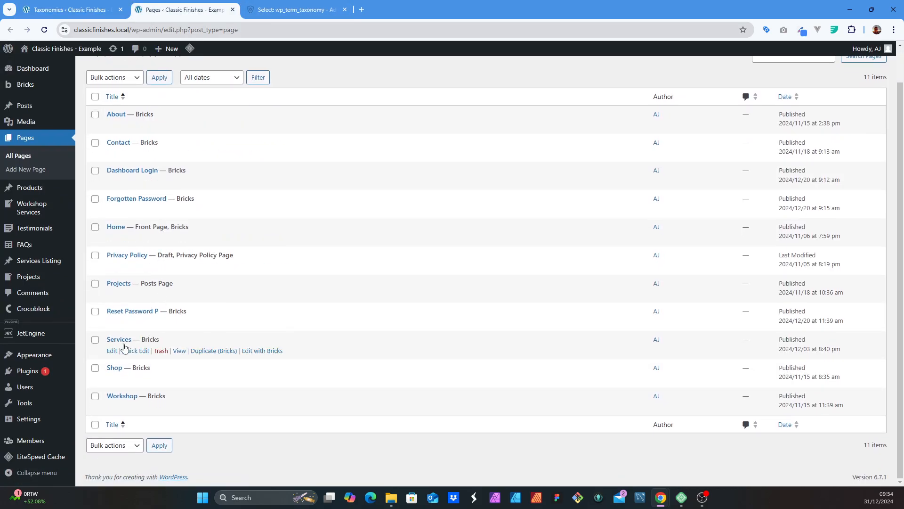
Open the JetEngine Post Types list, examine the Services Listing slug, and return to the wp_term_taxonomy data
mouse_move(23, 267)
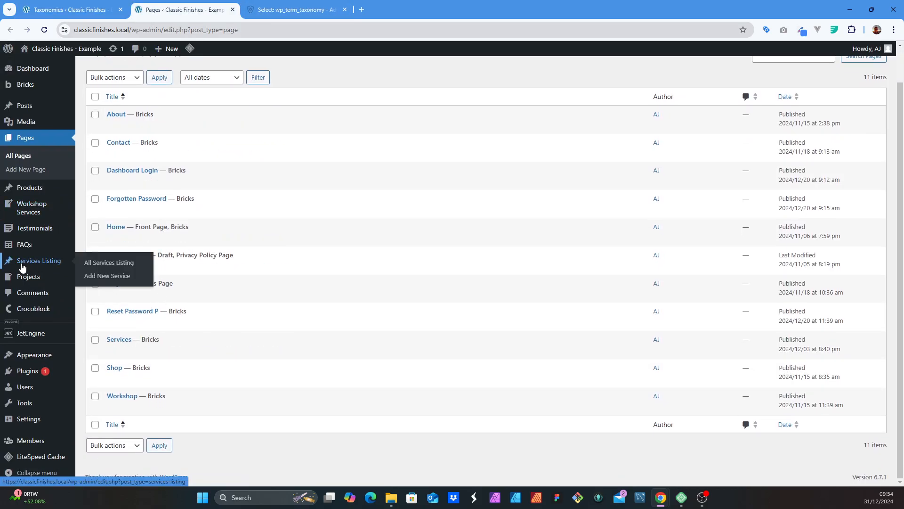
mouse_move(34, 335)
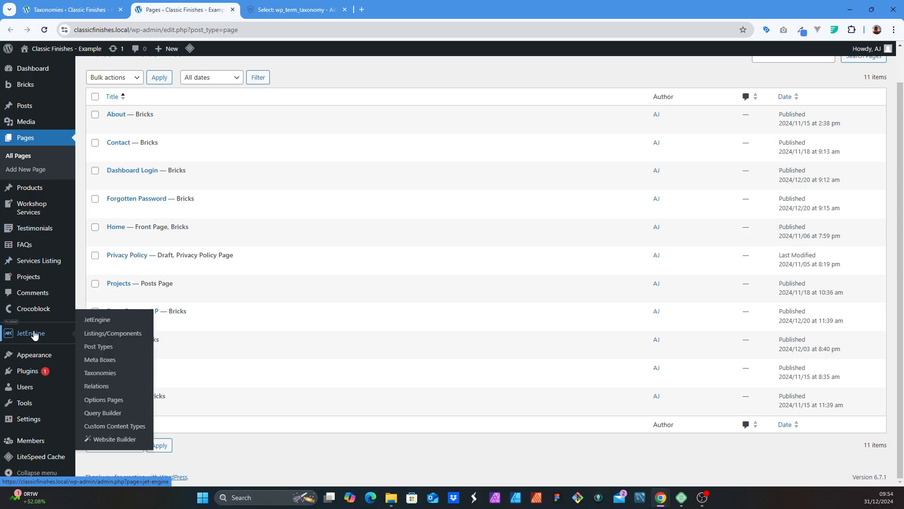
click(98, 346)
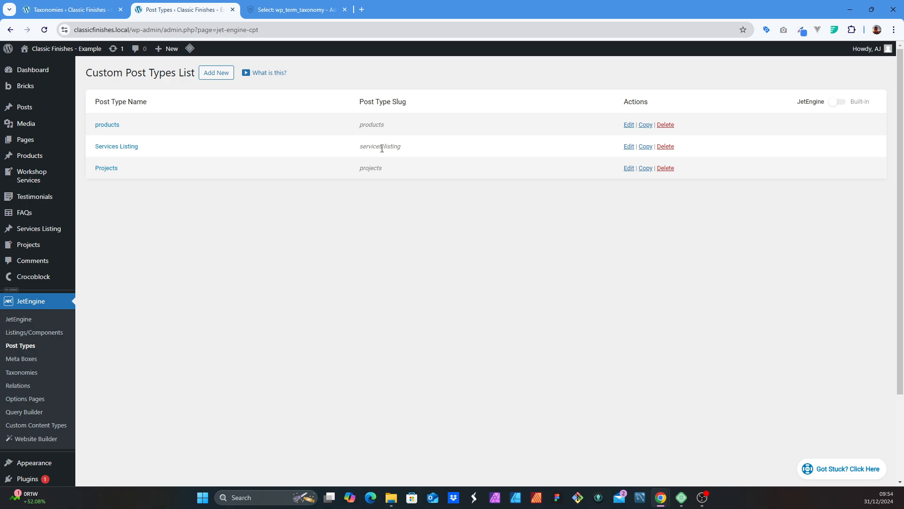
drag(382, 148, 359, 151)
click(423, 149)
drag(414, 149, 342, 148)
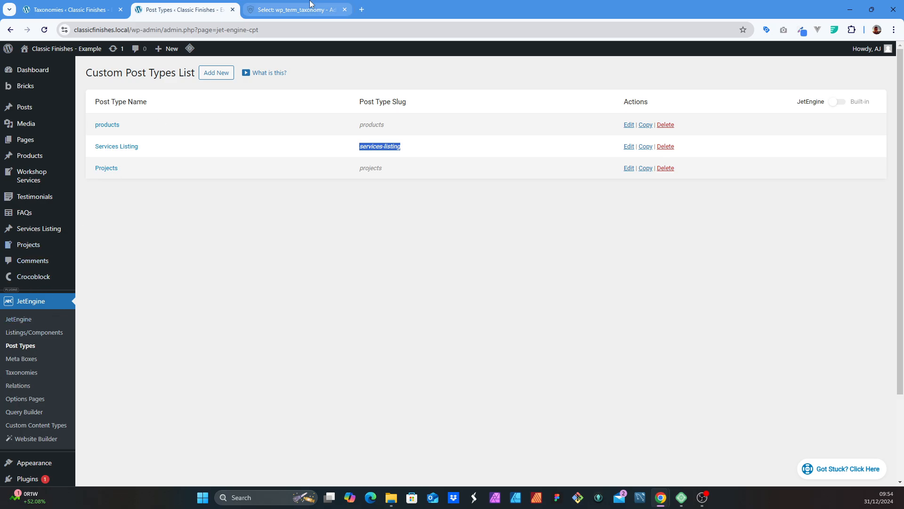
click(292, 9)
click(182, 4)
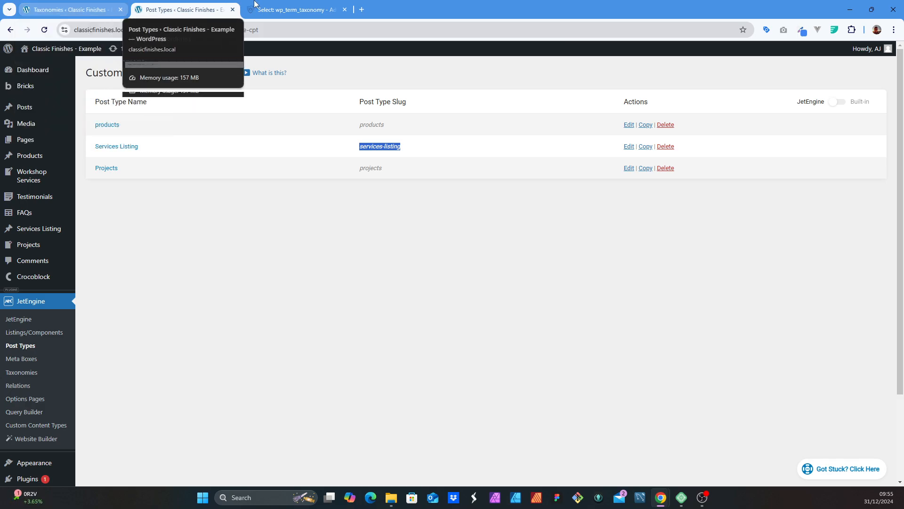
click(292, 10)
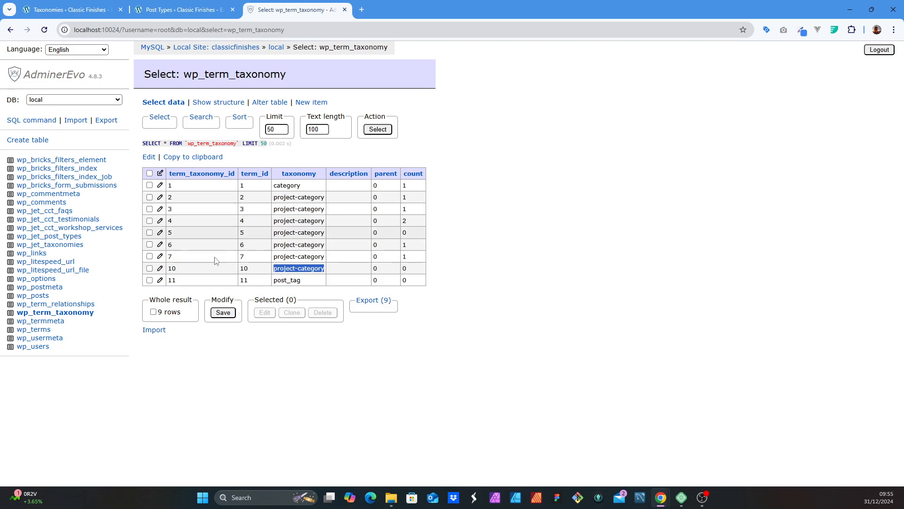
Show the wp_term_relationships data and highlight object ID 946 in its object_id column
click(71, 305)
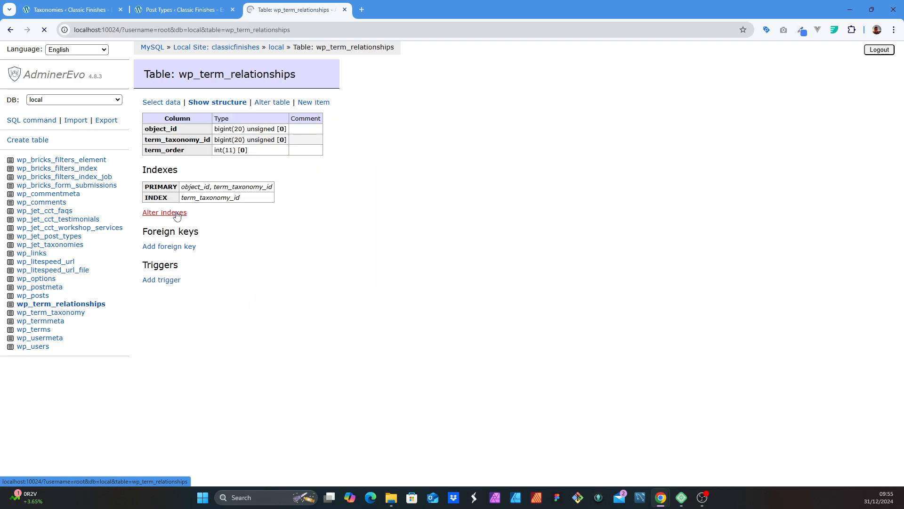
click(162, 102)
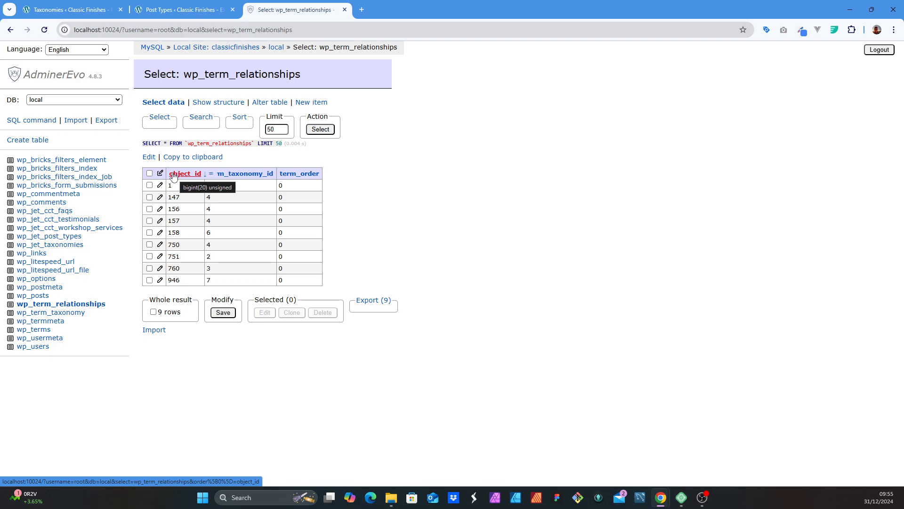
drag(180, 281, 177, 280)
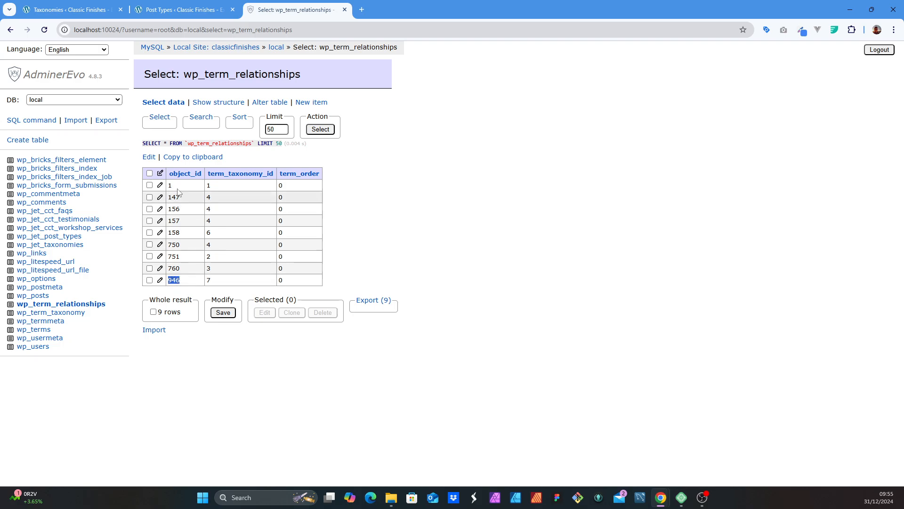
Open the Bench project for editing in WordPress and check the post ID in its address against the highlighted object ID
click(81, 6)
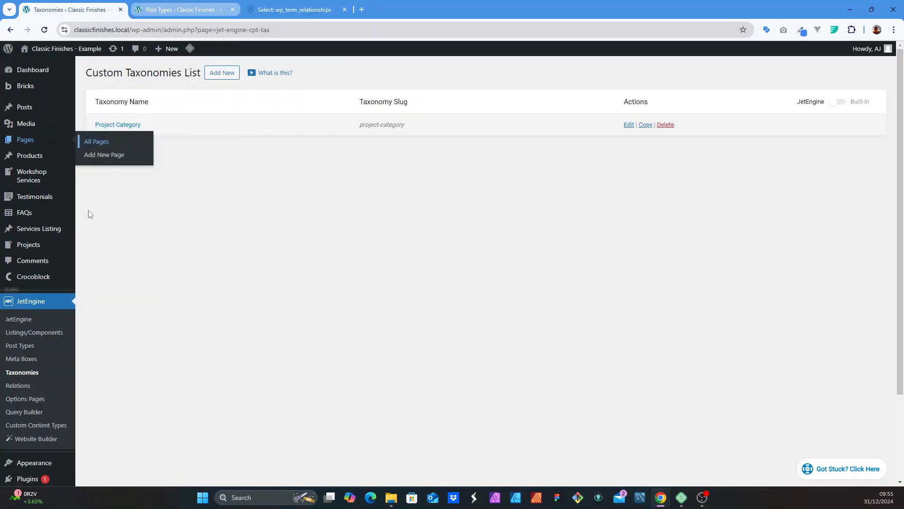
click(26, 246)
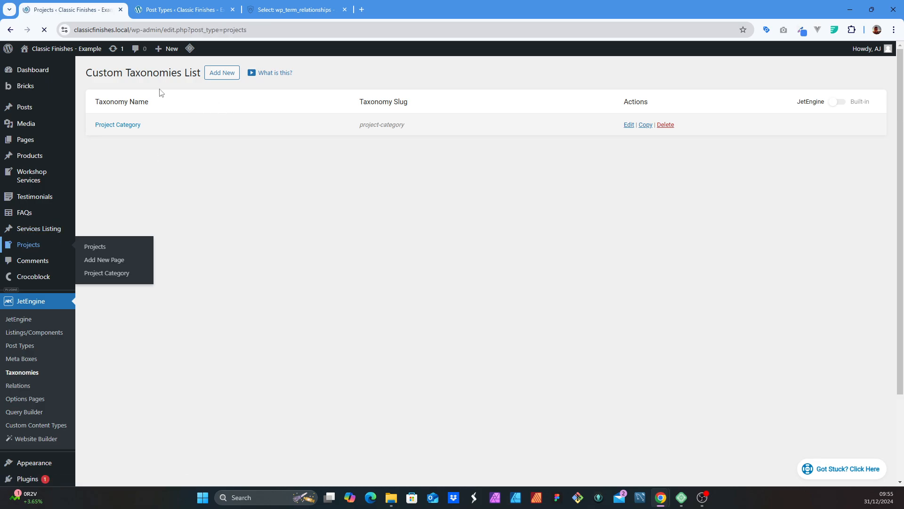
click(111, 165)
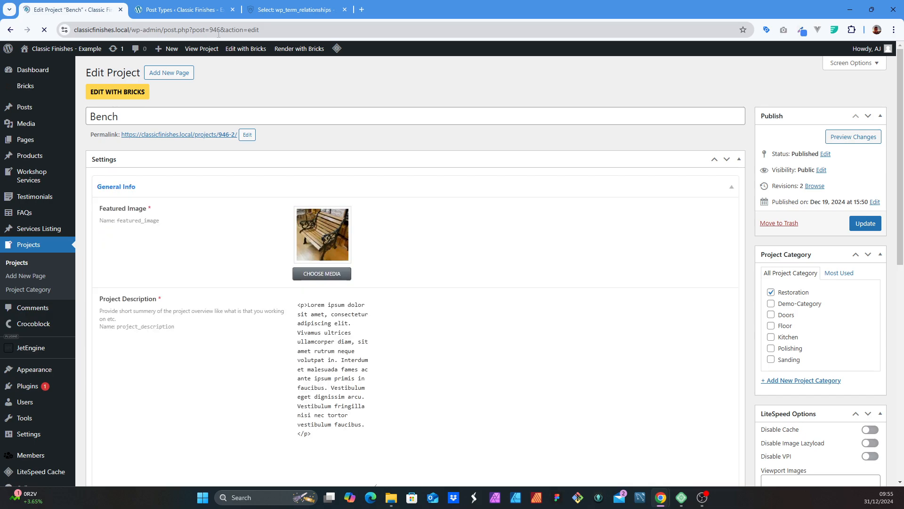
double_click(215, 30)
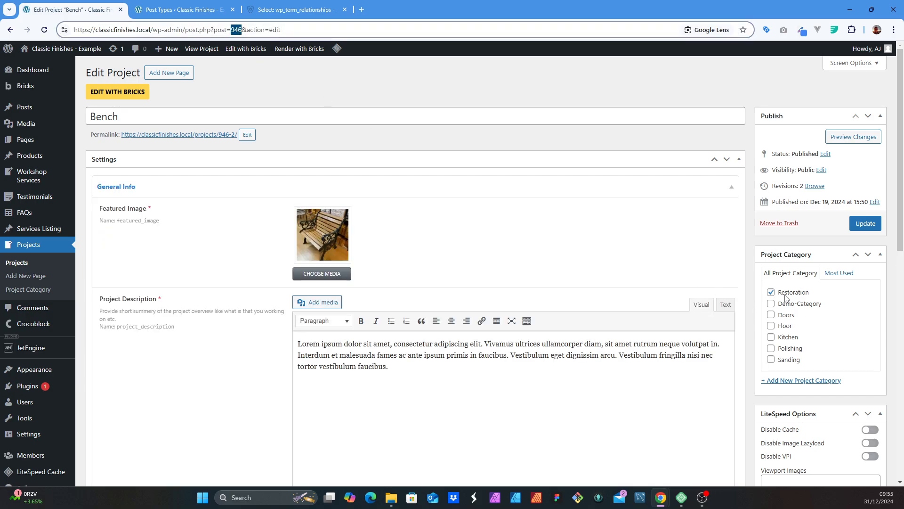
Check the term_taxonomy_id of object 946 in wp_term_relationships, and show the wp_terms data in a new browser tab to look it up
click(292, 10)
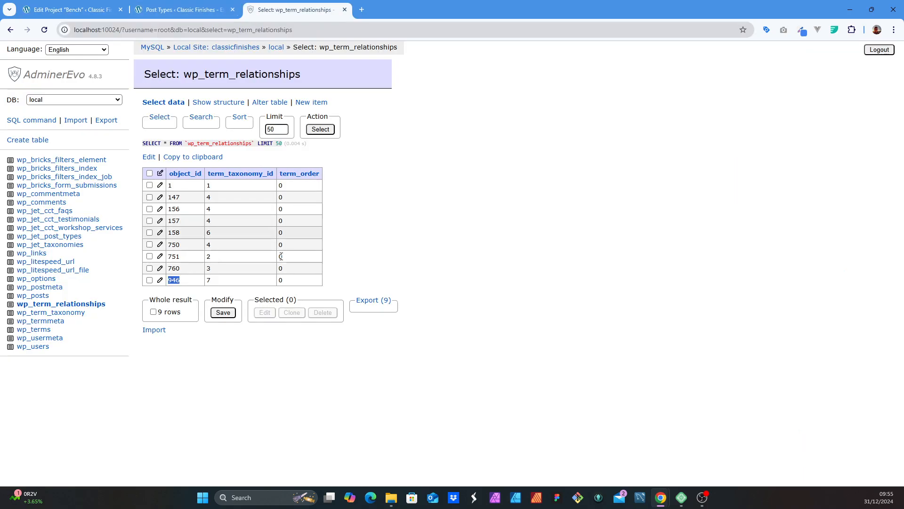
drag(215, 280, 207, 279)
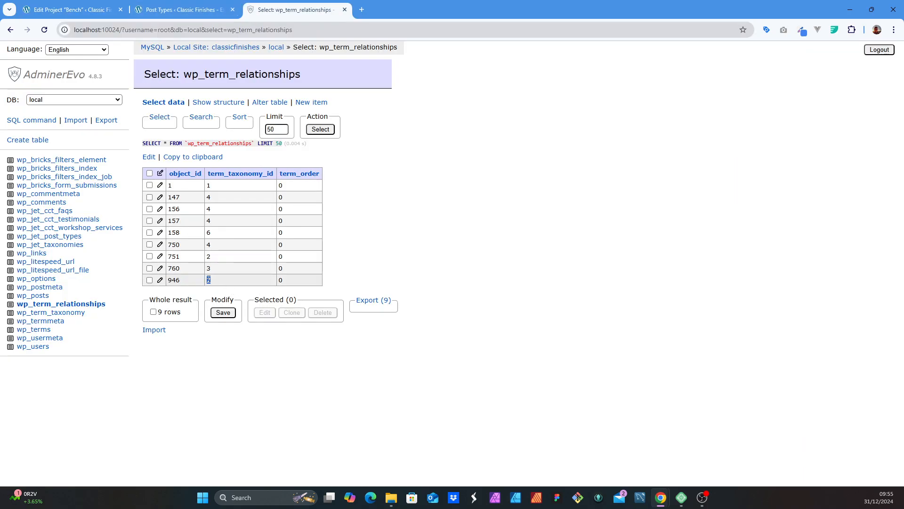
right_click(33, 329)
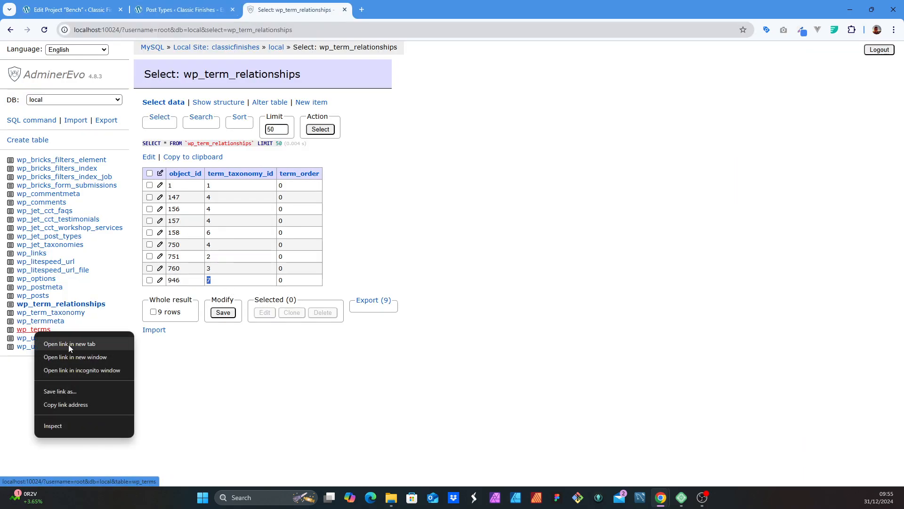
click(65, 338)
click(400, 10)
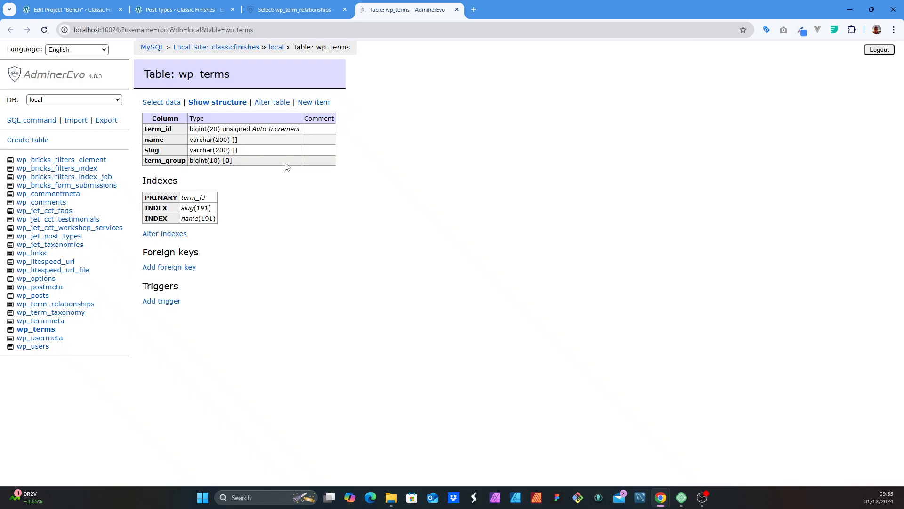
click(171, 103)
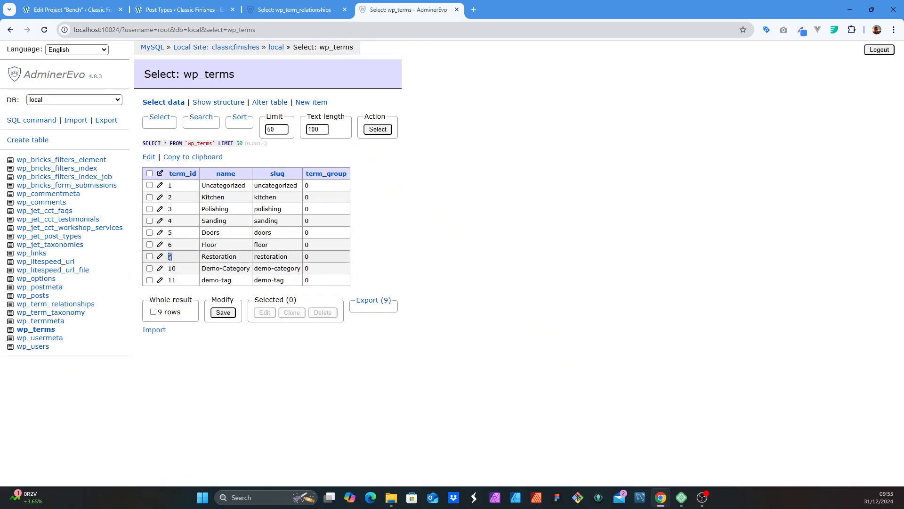
Highlight object ID 946 in the wp_term_relationships data and compare its term_taxonomy_id with the term IDs in wp_terms
click(292, 9)
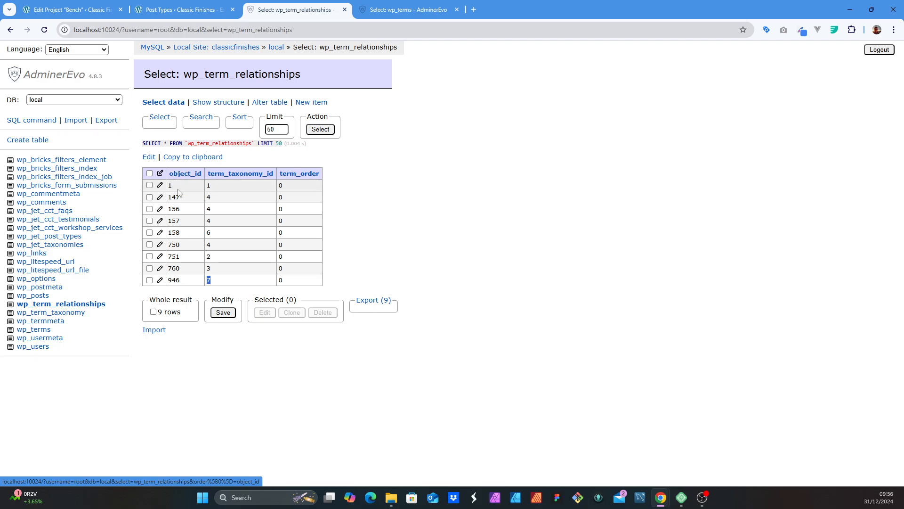
drag(181, 281, 168, 285)
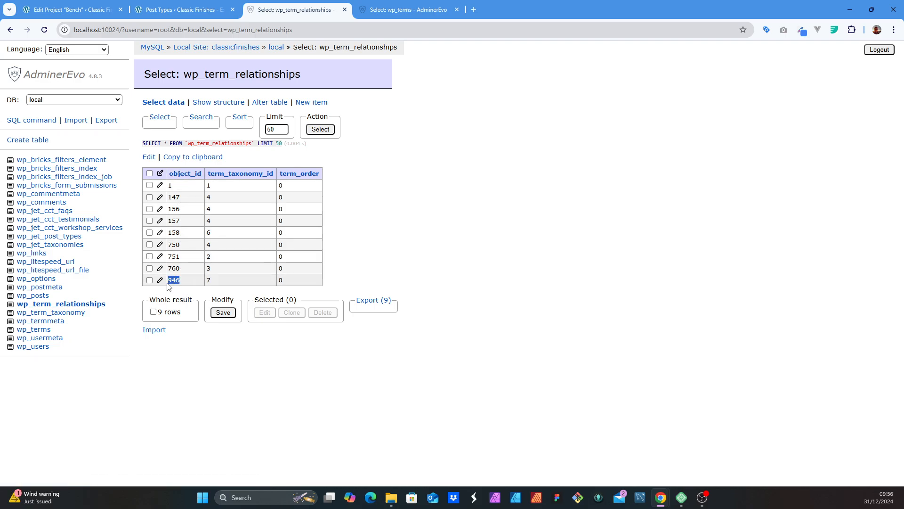
click(183, 283)
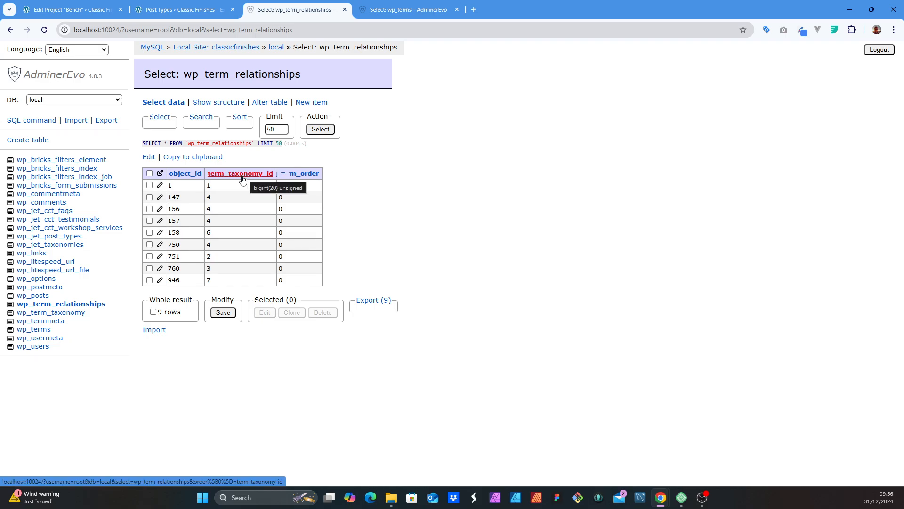
click(408, 9)
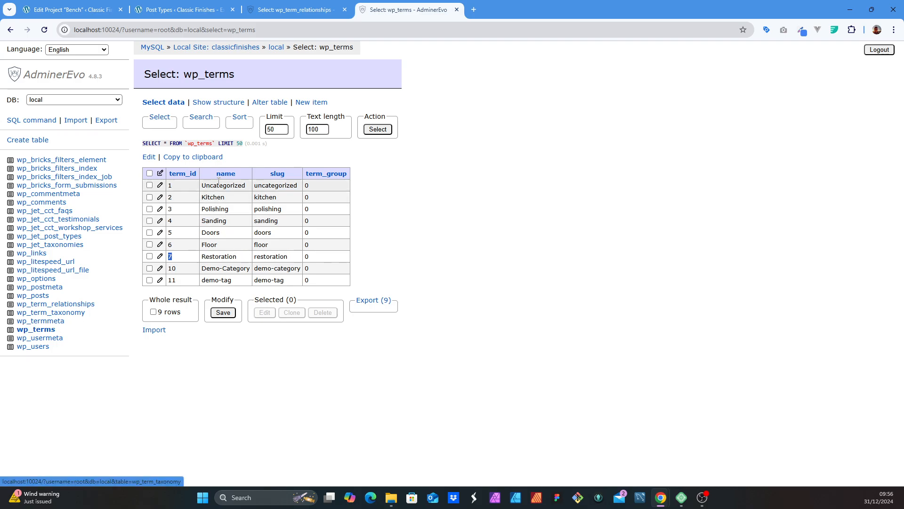
key(ctrl+shift+Tab)
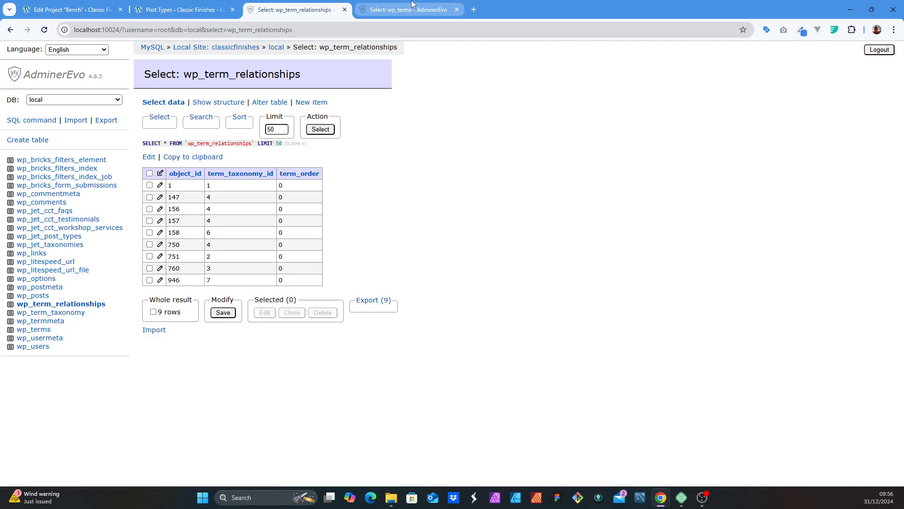
key(ctrl+Tab)
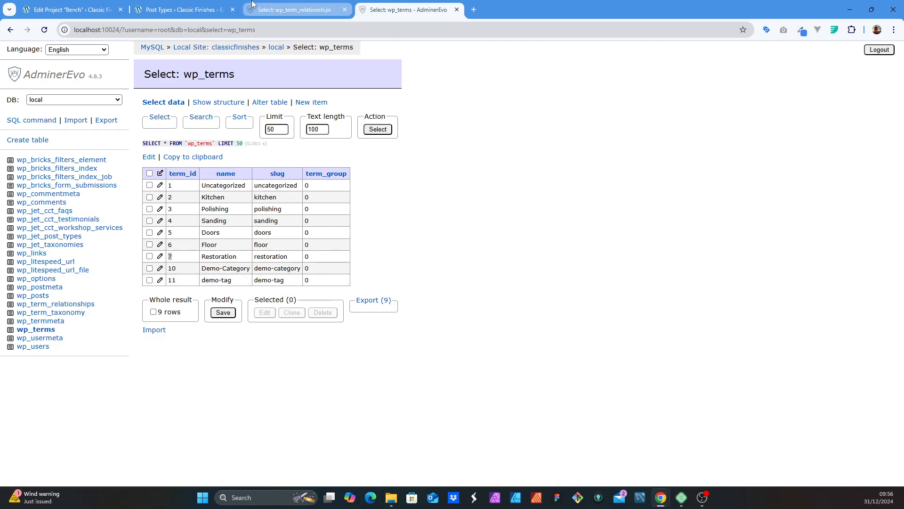
Show the wp_termmeta data in place of the wp_term_relationships data
click(264, 8)
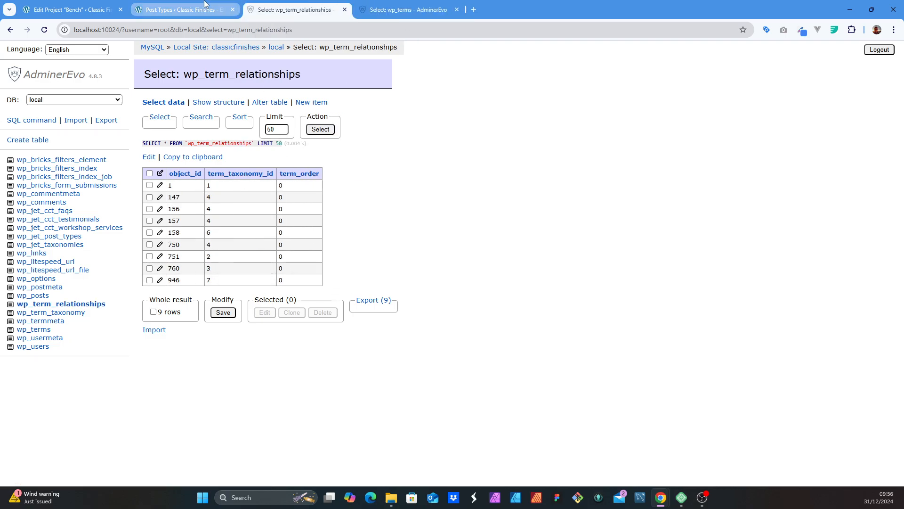
click(46, 321)
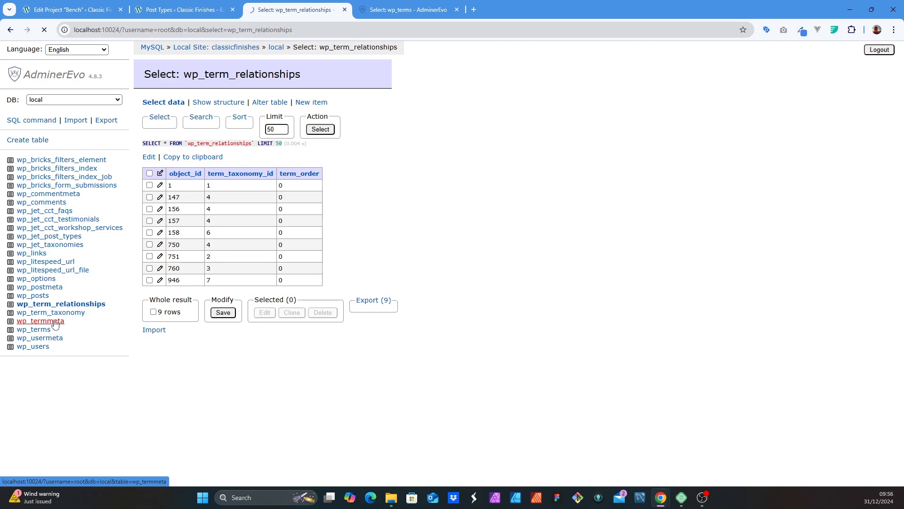
click(172, 103)
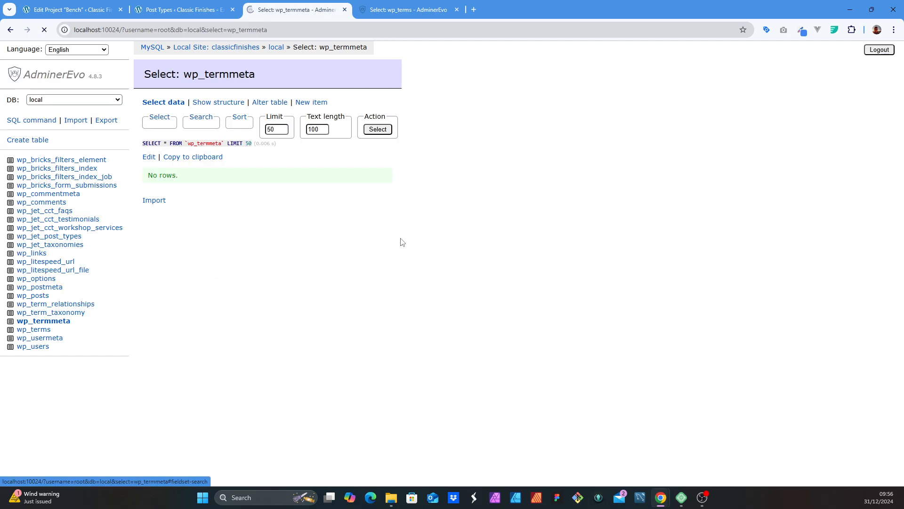
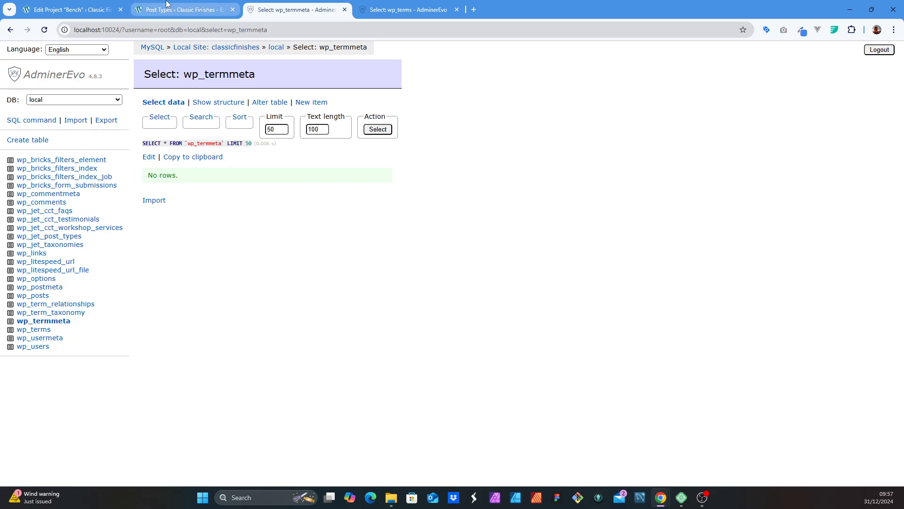
Open the WordPress dashboard in place of the Bench project, and return past the wp_terms data to the wp_termmeta data
click(71, 10)
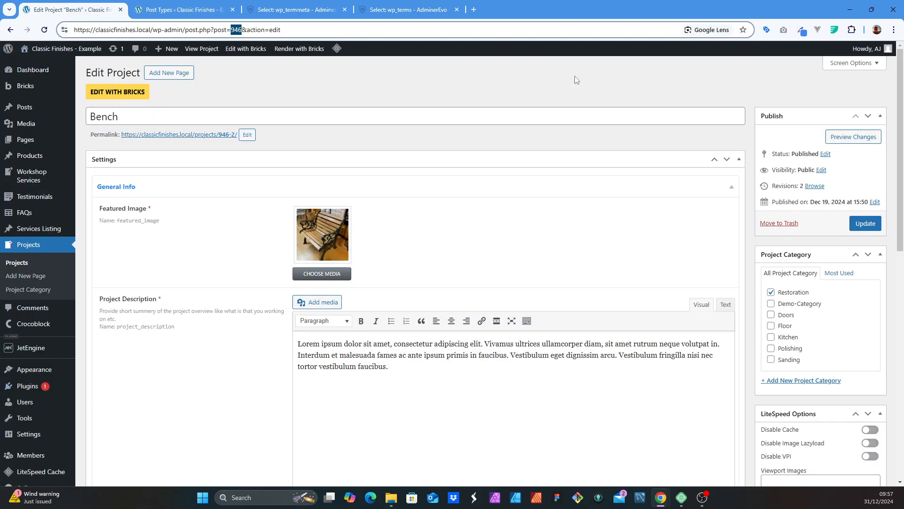
mouse_move(42, 70)
click(99, 72)
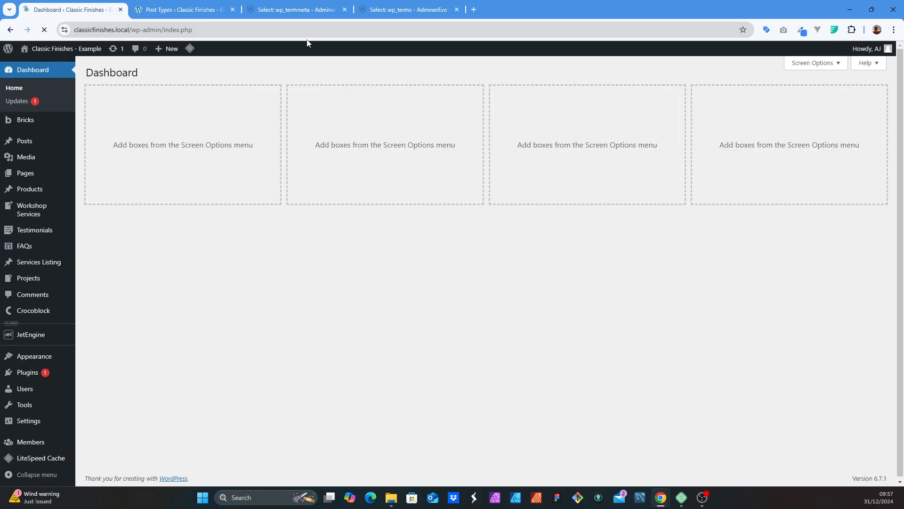
click(408, 9)
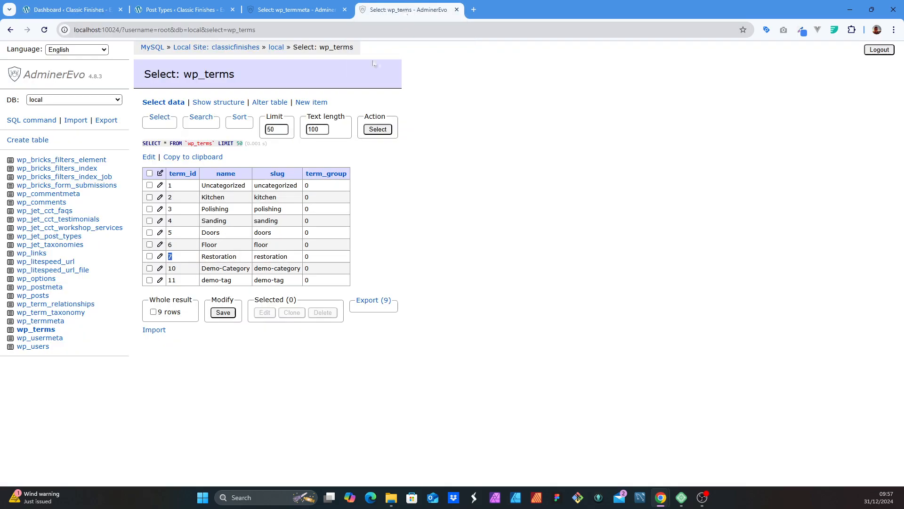
click(312, 4)
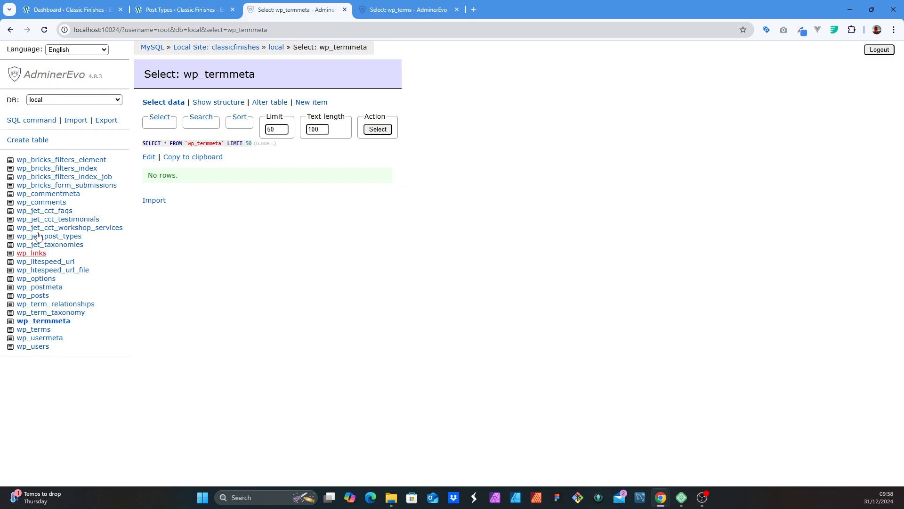
Look at the wp_bricks_filters_element structure and show the wp_jet_cct_faqs data, comparing the table with the WordPress admin menu entries
click(47, 160)
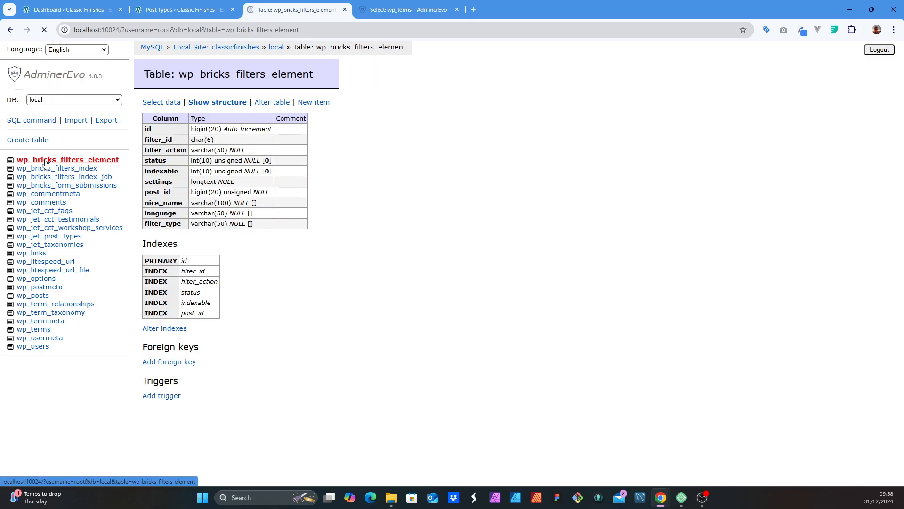
click(58, 213)
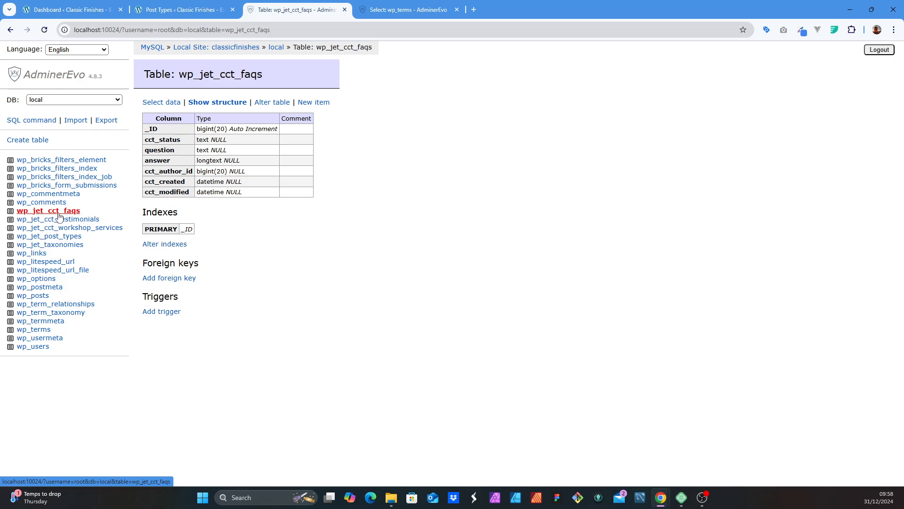
click(71, 10)
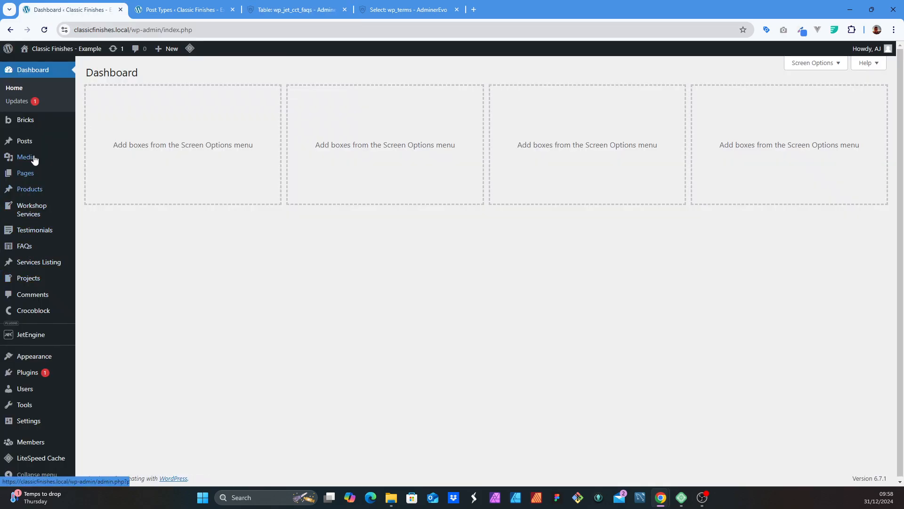
click(177, 5)
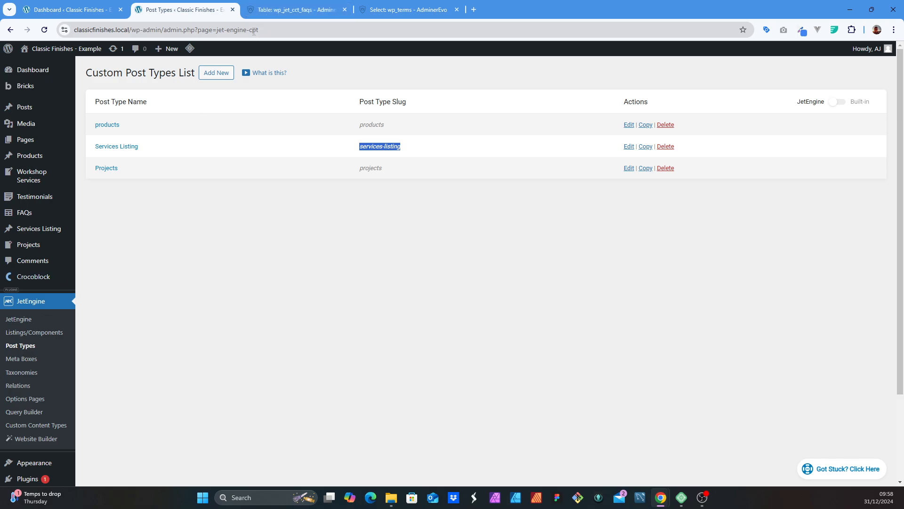
click(292, 9)
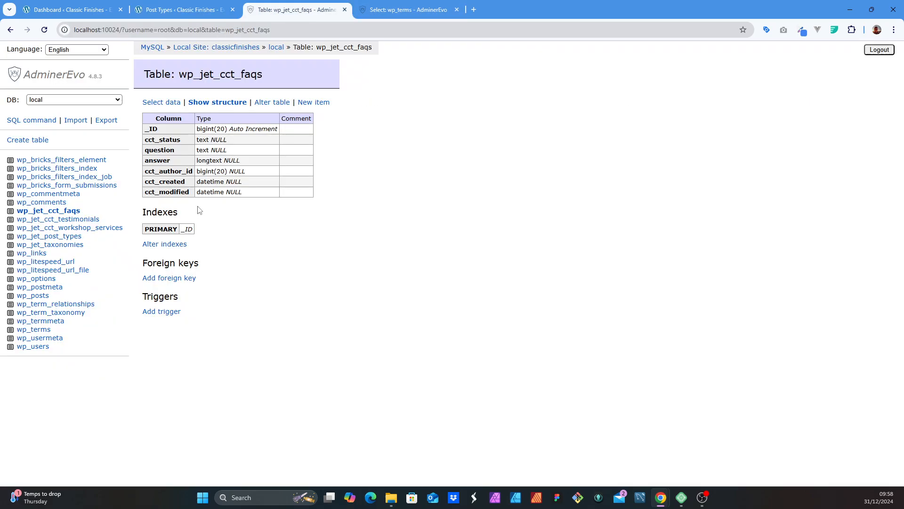
click(173, 108)
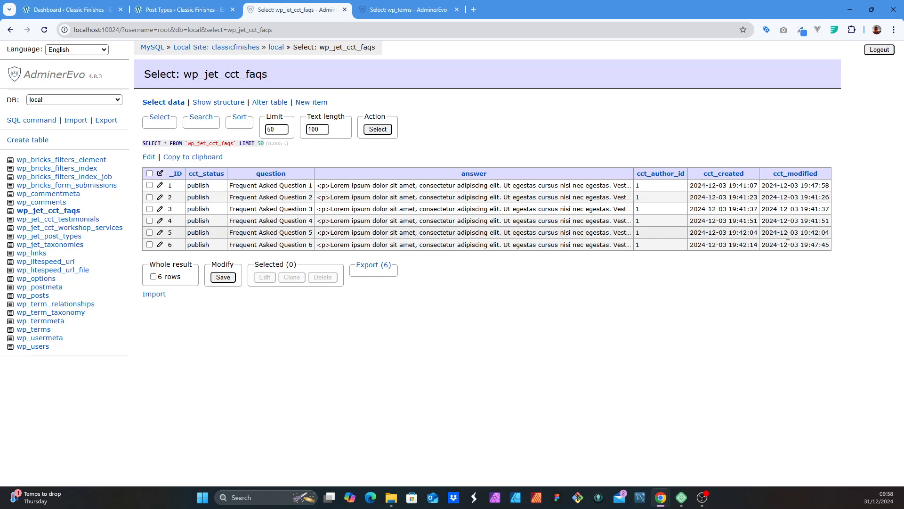
View the structures of wp_jet_cct_testimonials and wp_jet_cct_workshop_services, and show the wp_jet_post_types data
click(58, 219)
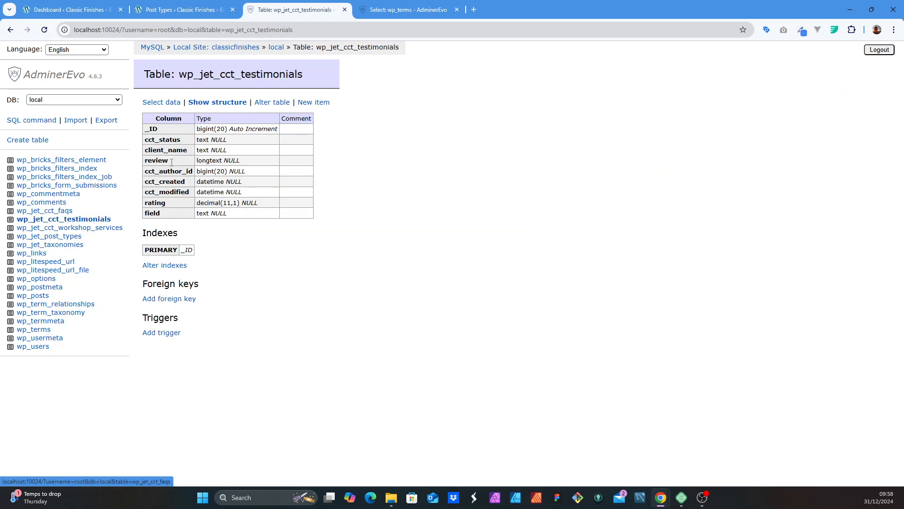
click(84, 230)
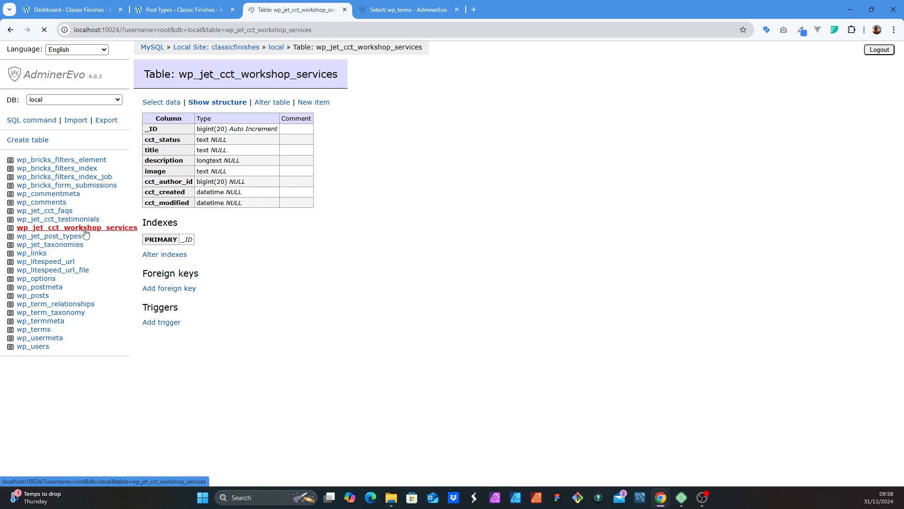
click(62, 236)
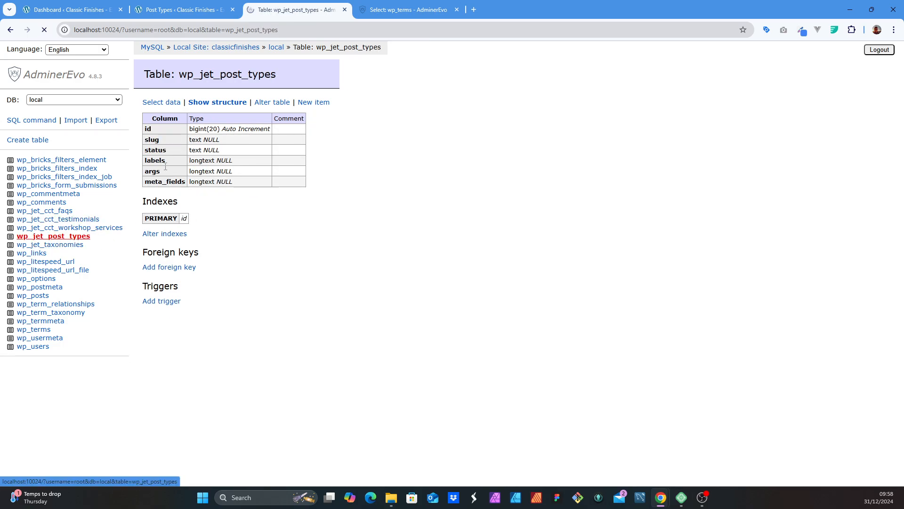
click(169, 105)
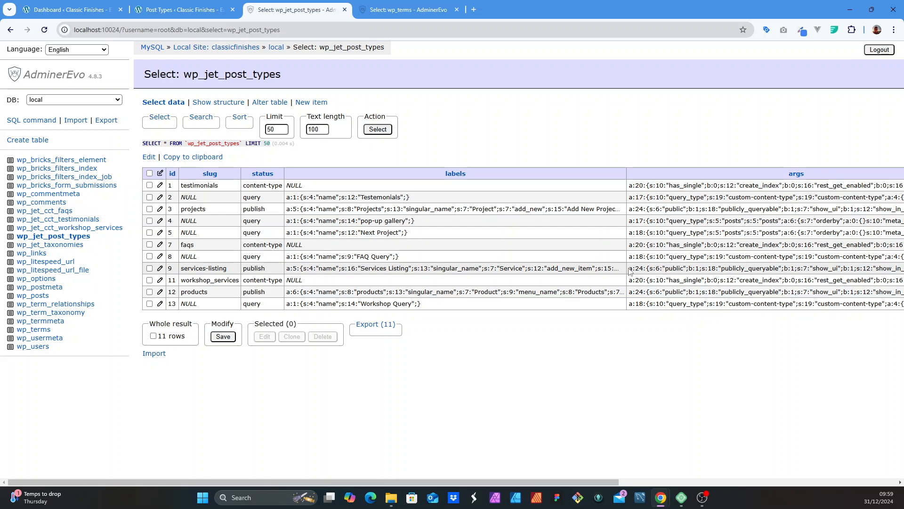
Highlight the args value and the slug of the services-listing row in wp_jet_post_types, leaving the row unselected
drag(629, 271, 893, 268)
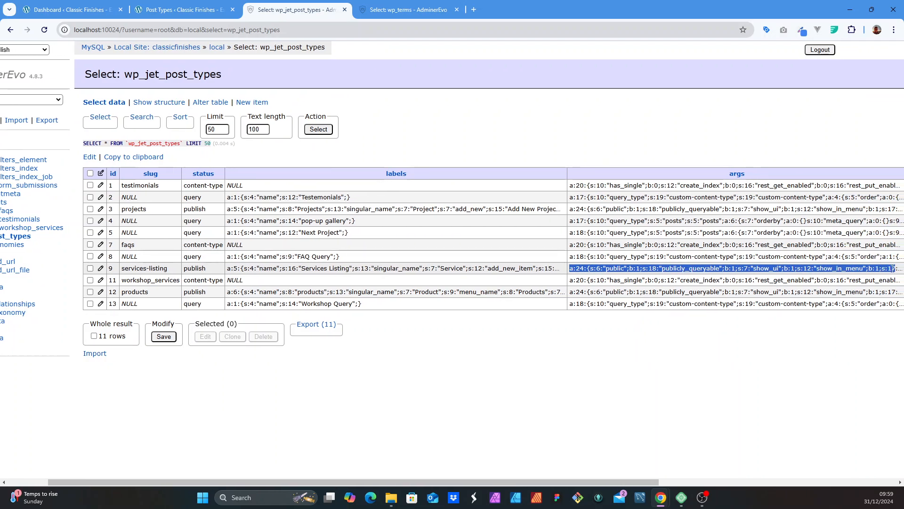
click(165, 270)
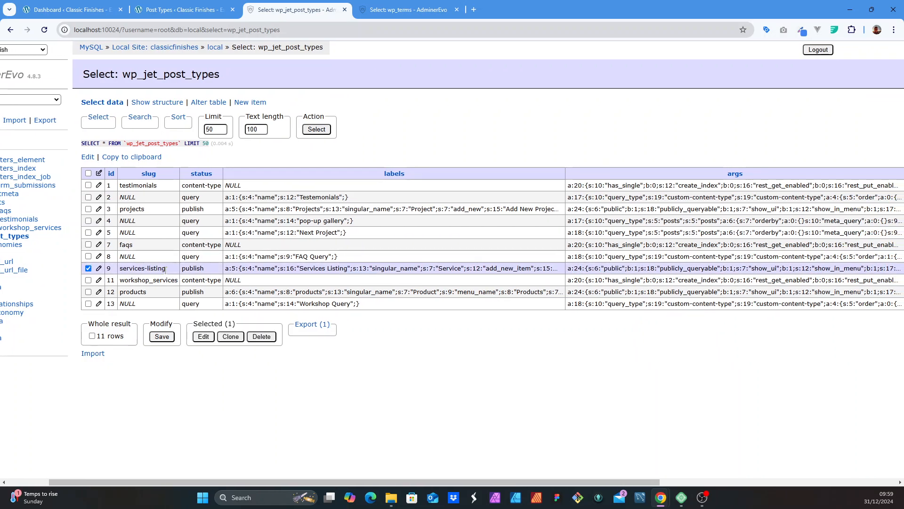
drag(166, 270, 122, 269)
click(88, 269)
click(172, 270)
Open the JetEngine Post Types list from the WordPress dashboard and compare it with the slugs in the wp_jet_post_types data
click(70, 10)
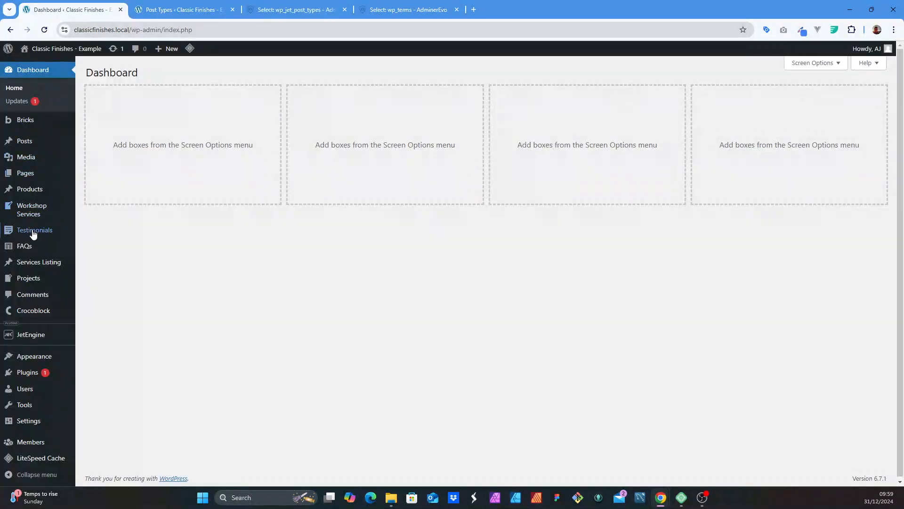
click(331, 6)
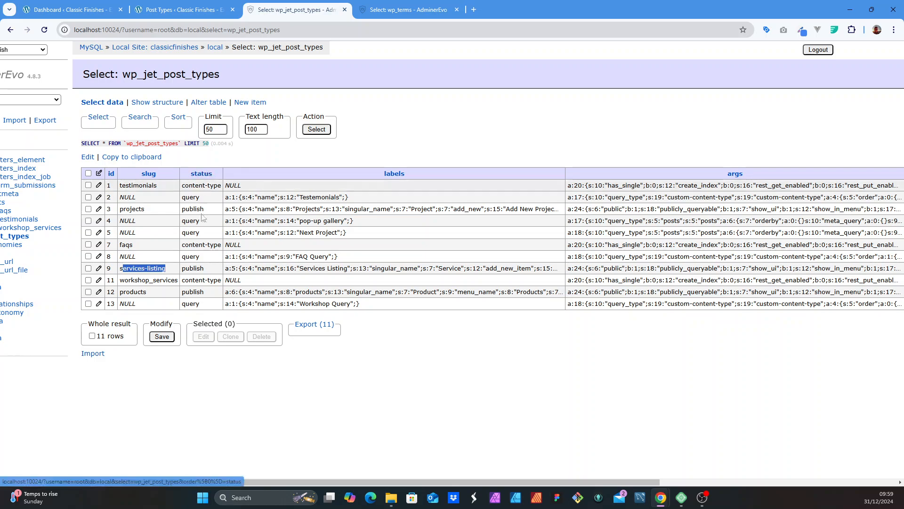
click(70, 9)
mouse_move(27, 338)
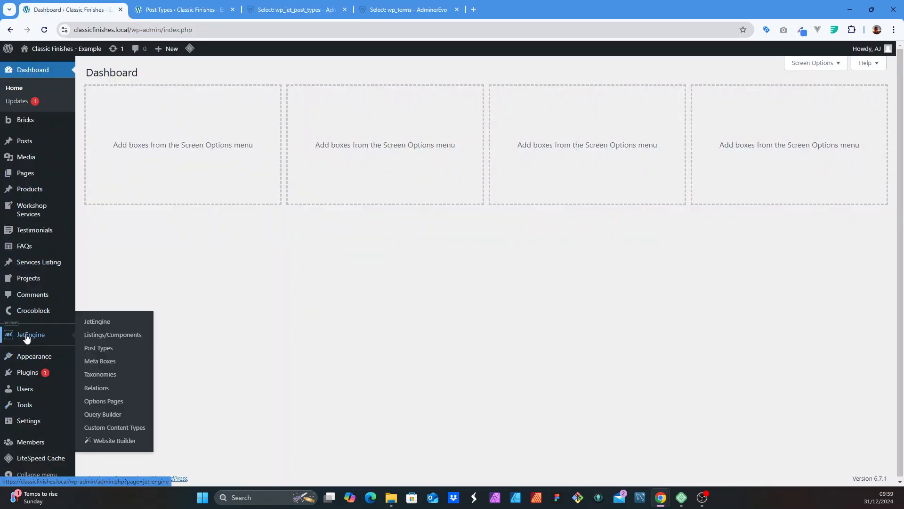
click(100, 348)
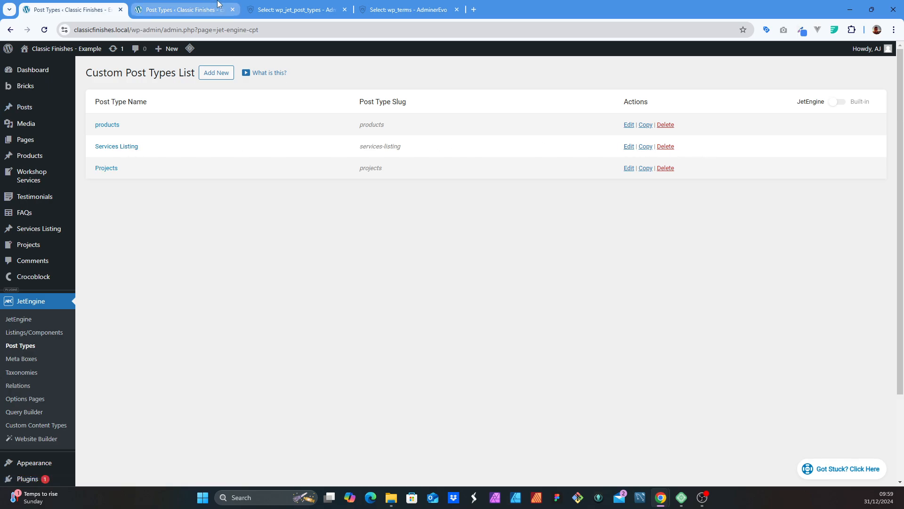
click(296, 10)
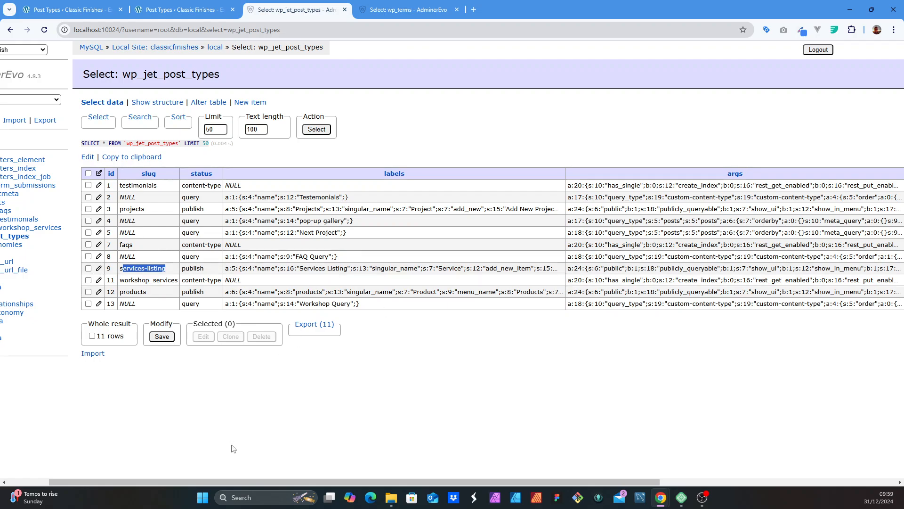
Open the Services Listing post type for editing and compare its Labels settings with the labels column in wp_jet_post_types
drag(233, 482, 352, 482)
click(155, 6)
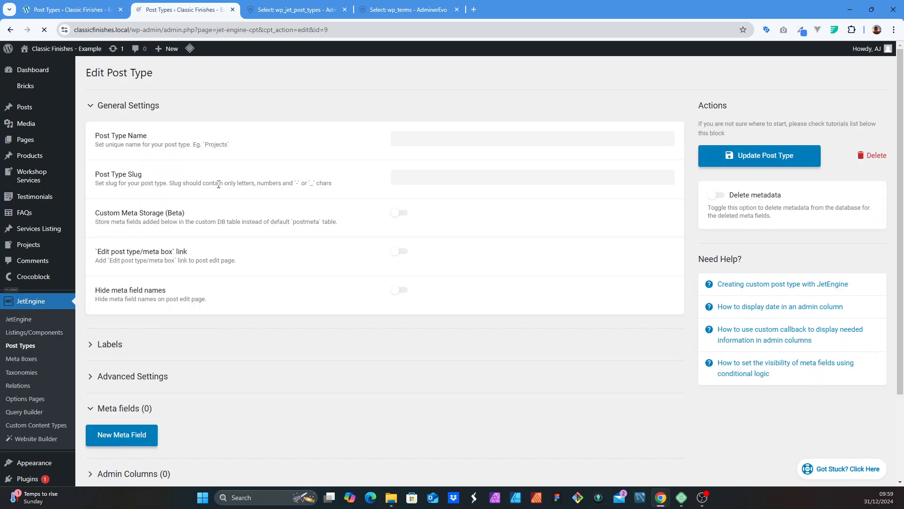
scroll(156, 147, down, 3)
click(90, 237)
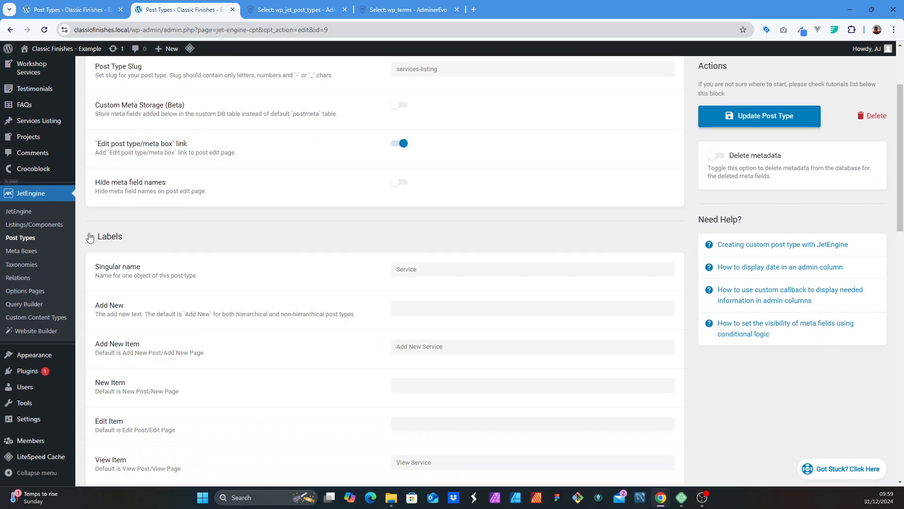
click(90, 237)
click(319, 7)
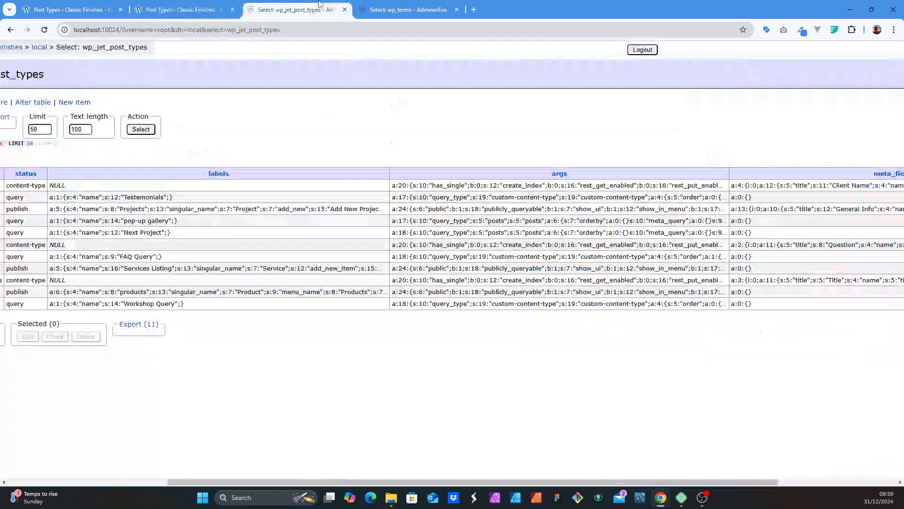
Expand the Advanced Settings of the Services Listing post type and examine the options stored in the args column
click(208, 6)
click(93, 272)
scroll(93, 273, down, 4)
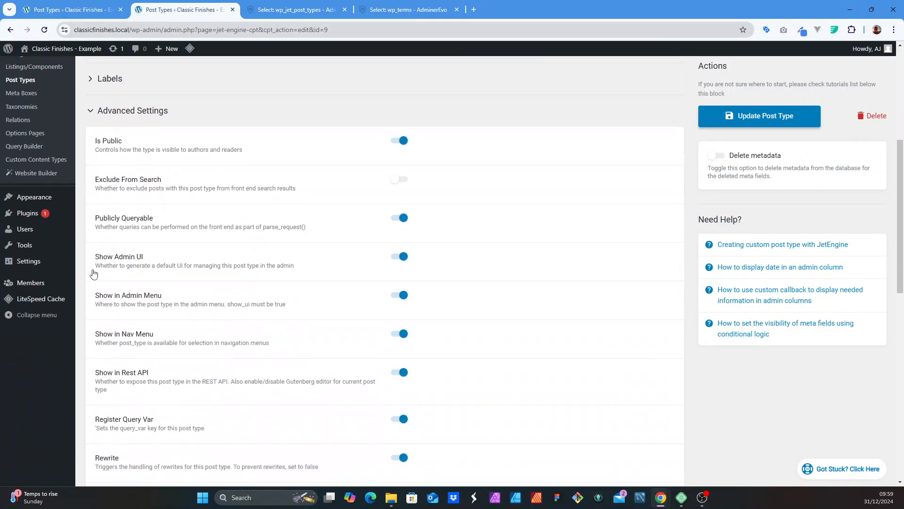
Compare the Meta fields section of the Services Listing post type with the meta_fields column, highlighting the services-listing row's value in wp_jet_post_types
scroll(94, 273, up, 4)
click(299, 6)
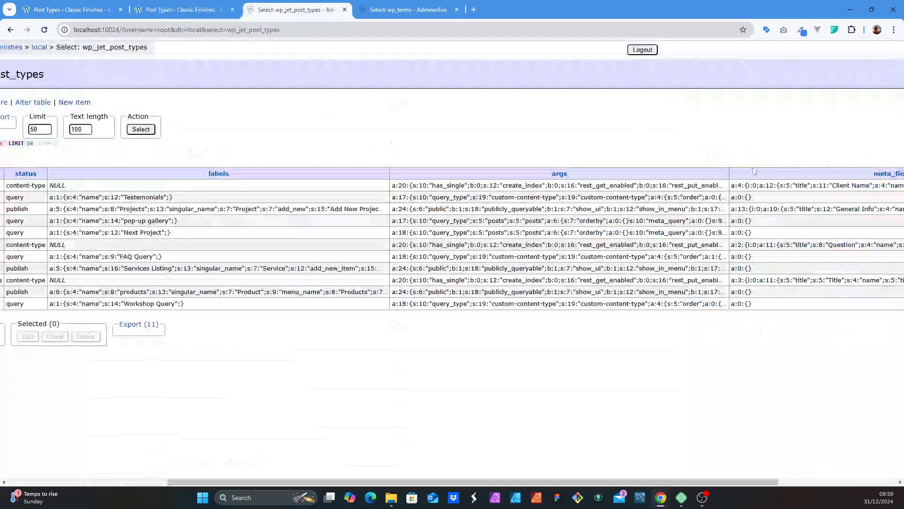
key(ctrl+0)
scroll(659, 487, right, 1)
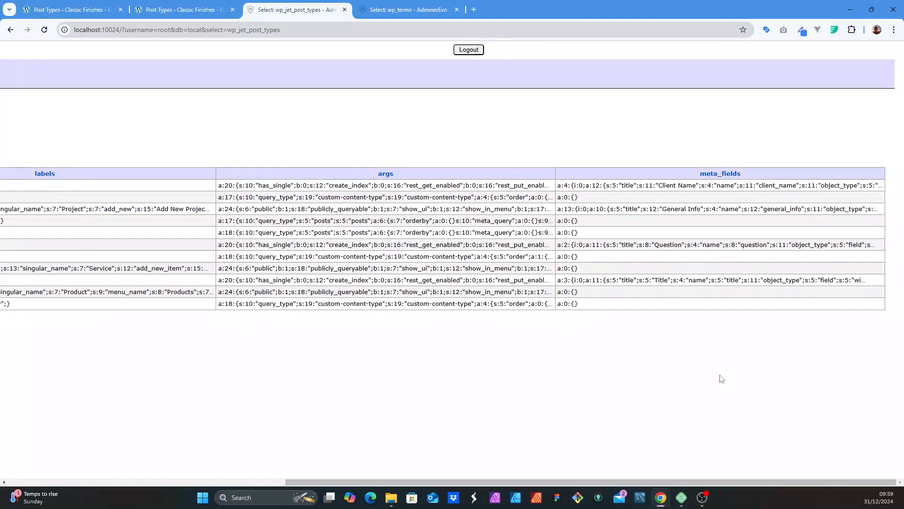
click(184, 10)
scroll(134, 335, down, 15)
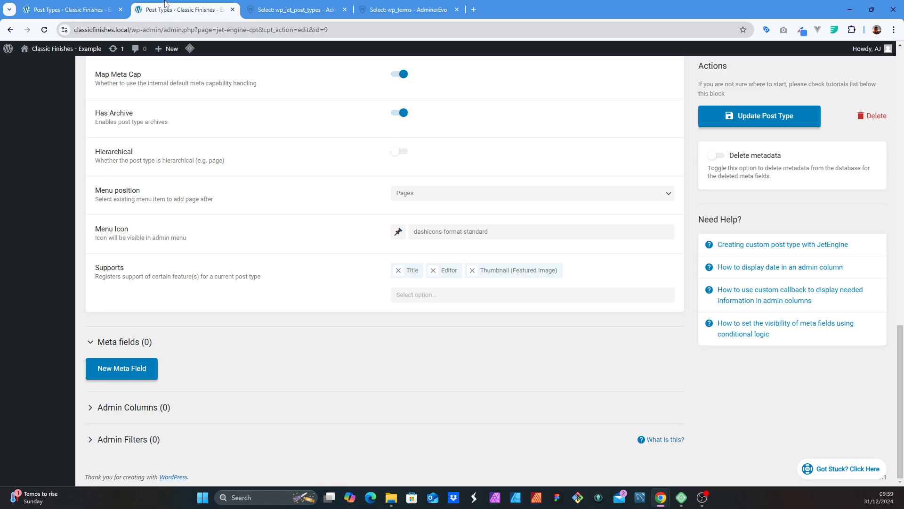
click(296, 9)
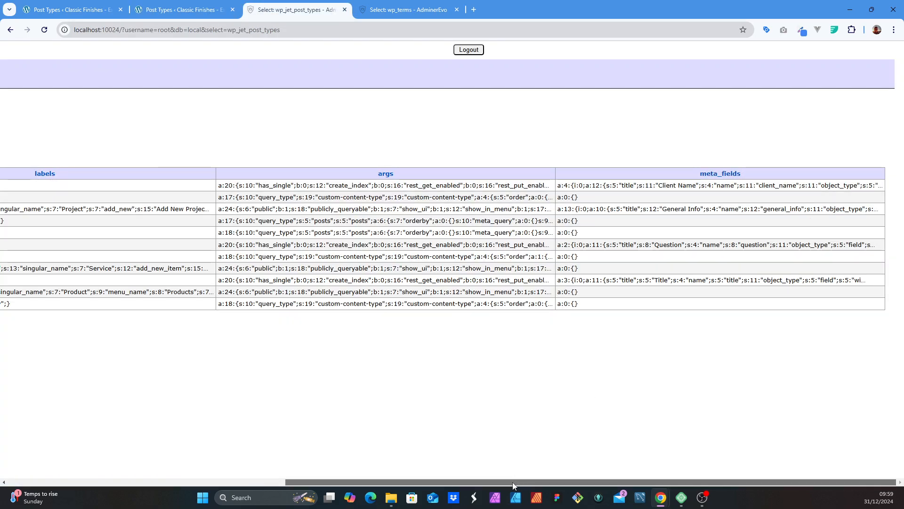
drag(520, 481, 564, 483)
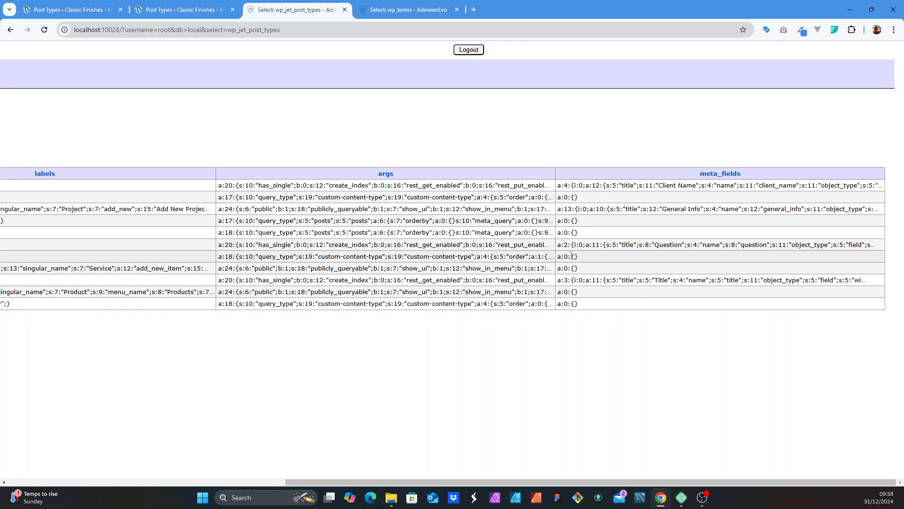
drag(579, 268, 558, 267)
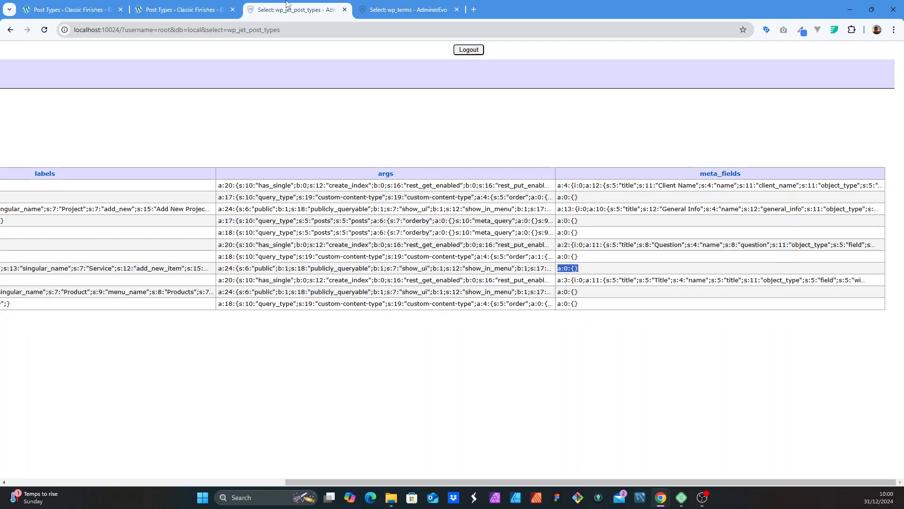
Add a meta field labelled "name" to the Services Listing post type and update the post type
click(184, 9)
click(145, 369)
scroll(265, 319, down, 3)
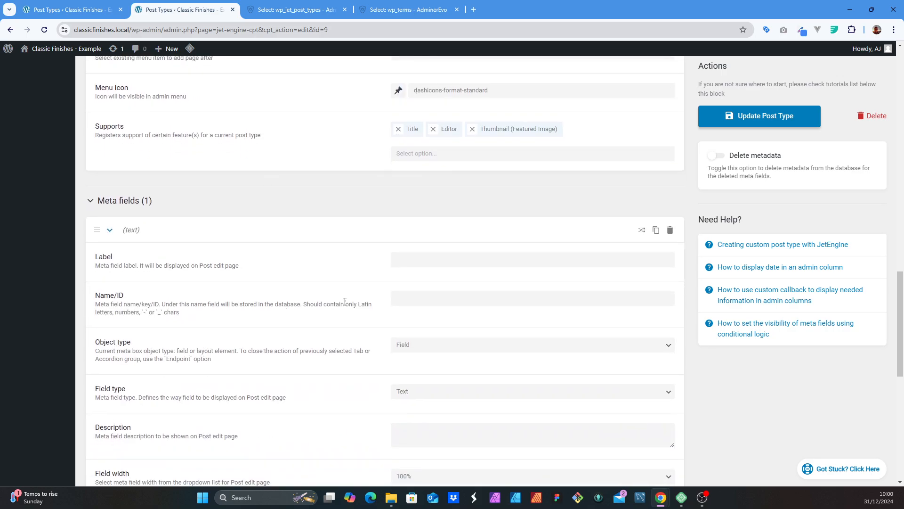
click(425, 257)
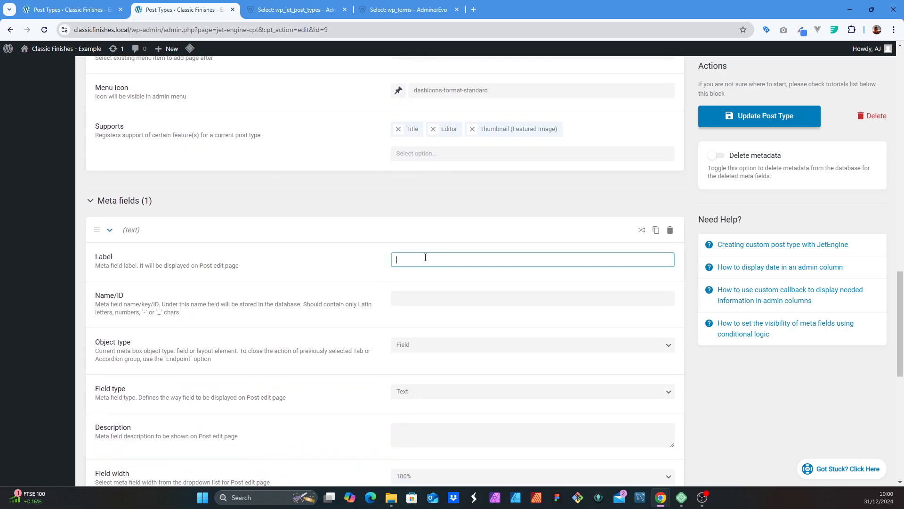
text(name)
click(753, 116)
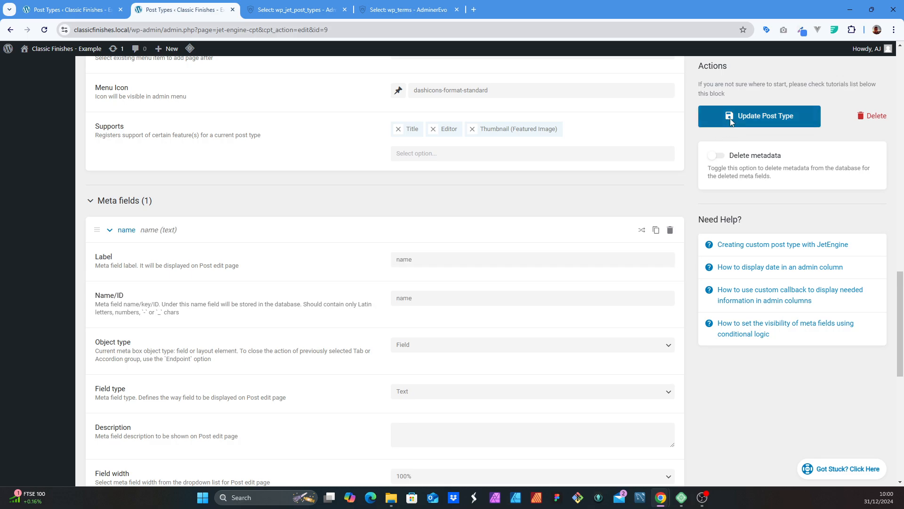
Reload the wp_jet_post_types data and examine the meta_fields value of the services-listing row
click(401, 13)
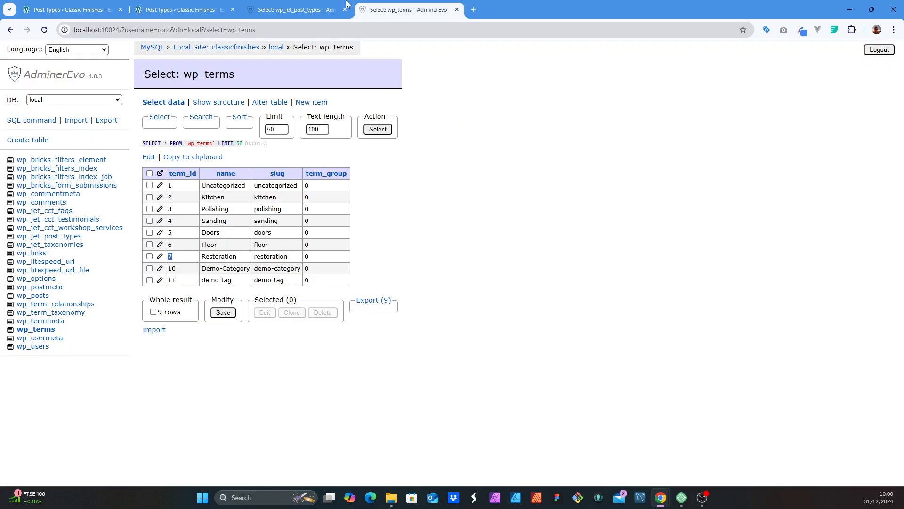
click(297, 9)
click(45, 29)
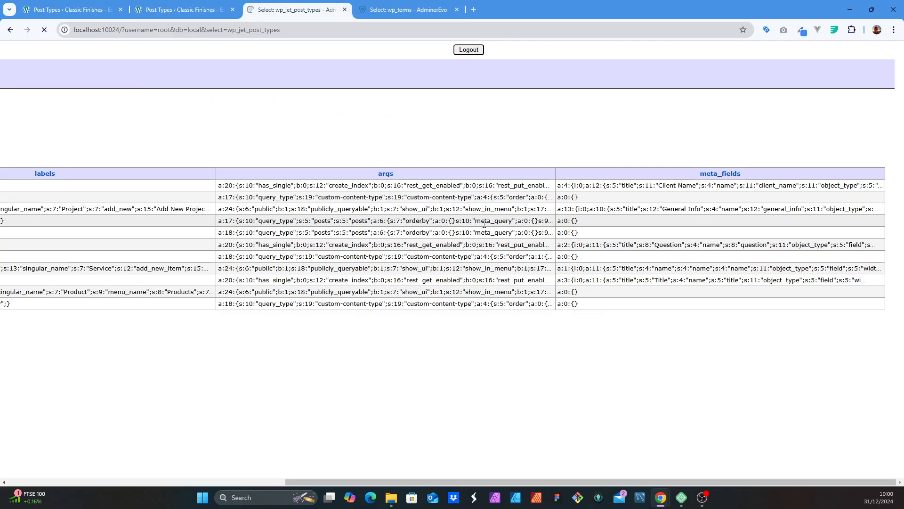
drag(555, 275, 879, 277)
click(871, 267)
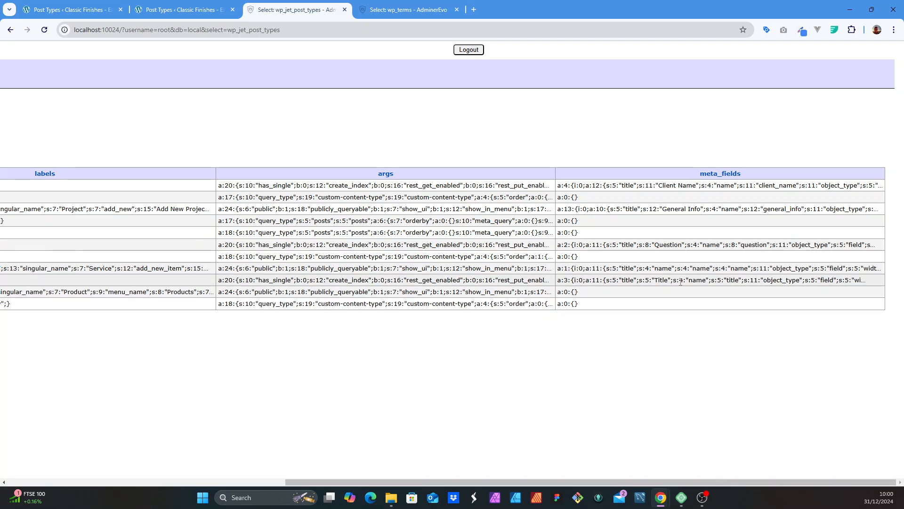
Compare the options of the "name" meta field with the stored meta_fields value, and return to the first columns of wp_jet_post_types
click(405, 10)
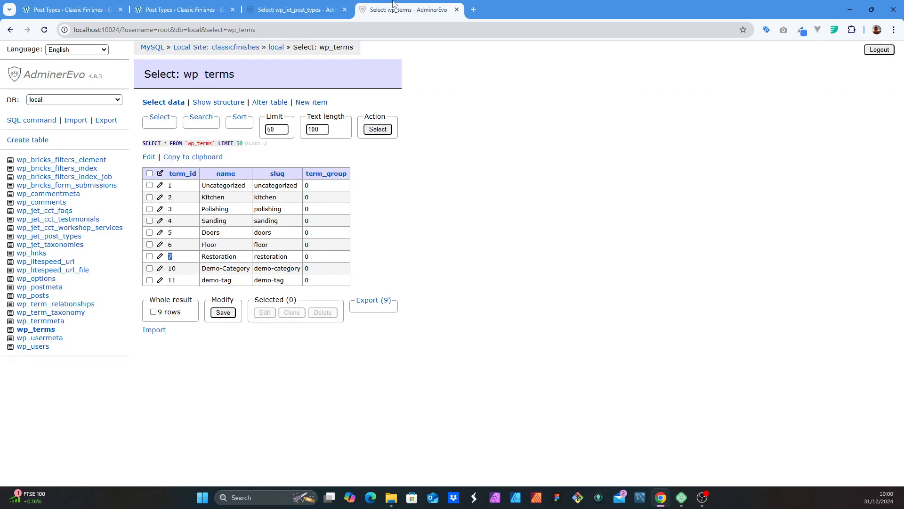
click(184, 10)
scroll(186, 244, down, 9)
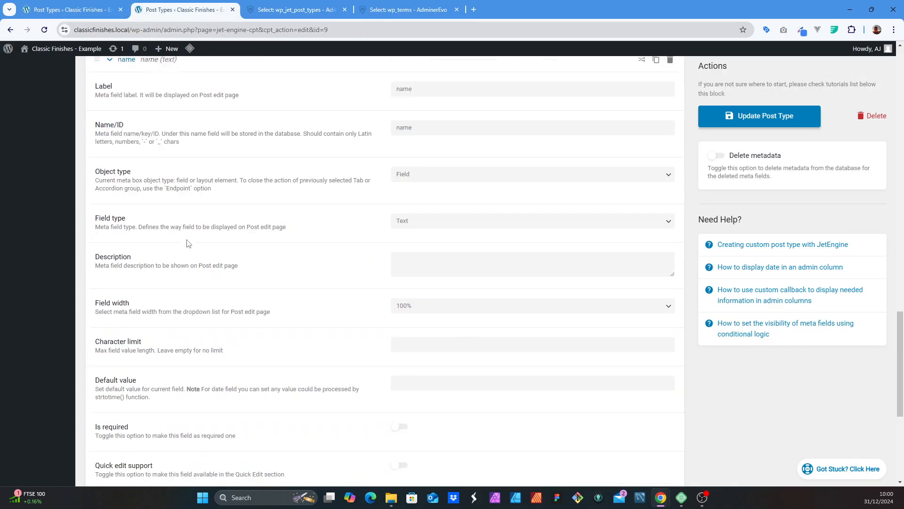
scroll(205, 346, up, 6)
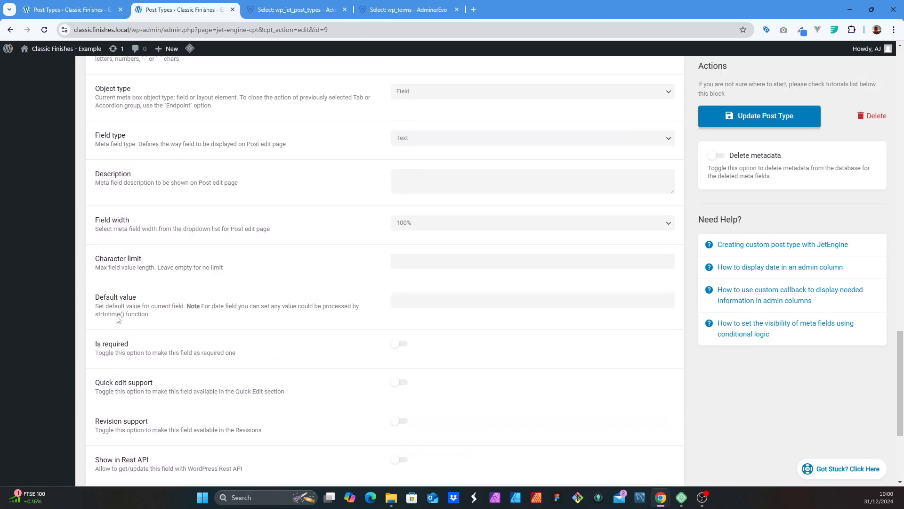
click(297, 10)
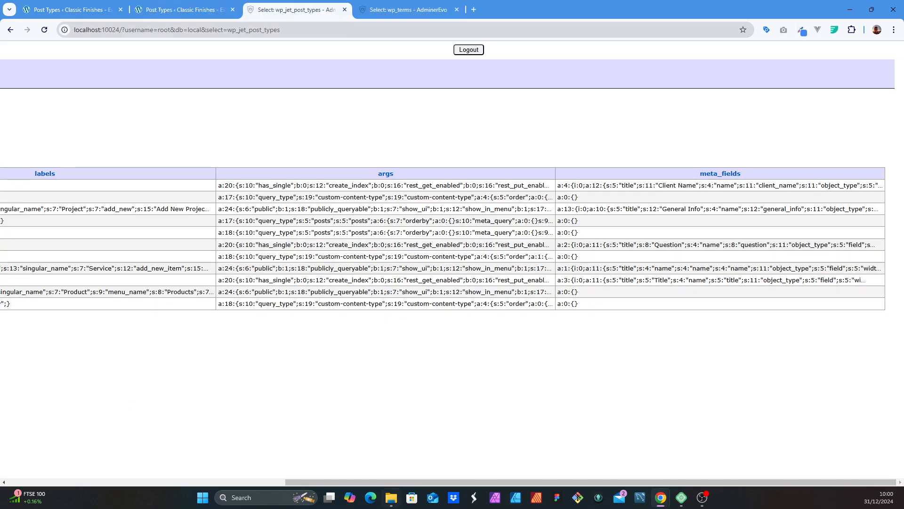
drag(400, 482, 137, 481)
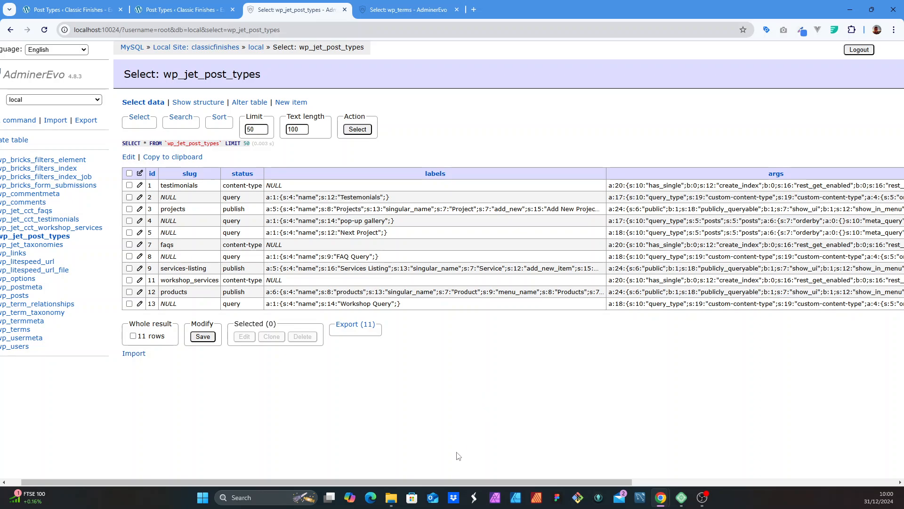
drag(444, 482, 271, 443)
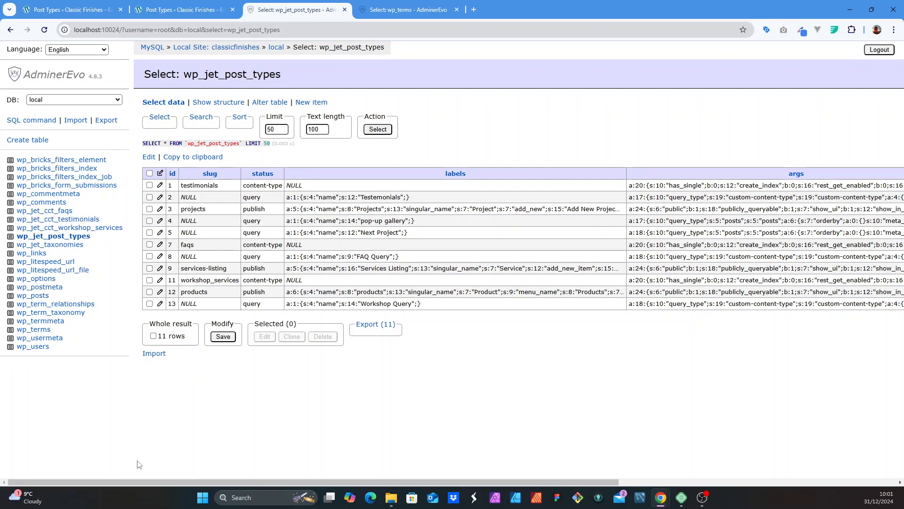
drag(140, 481, 119, 473)
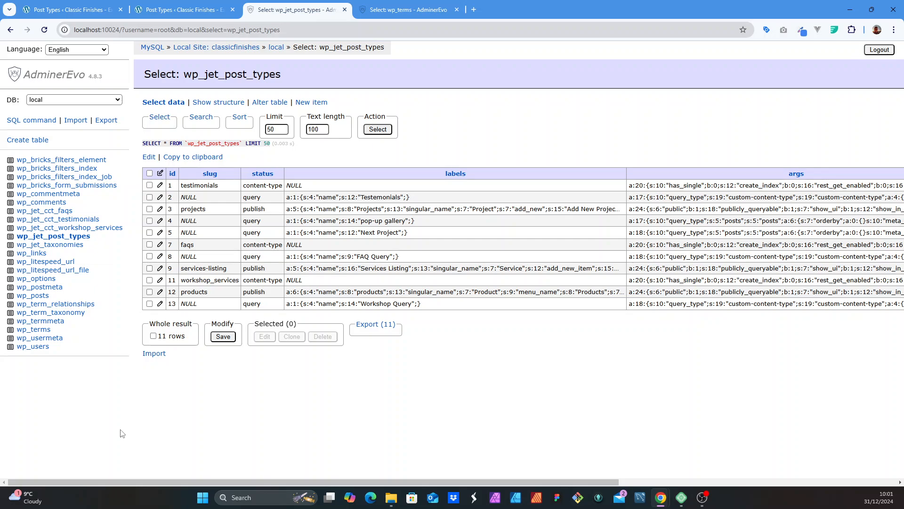